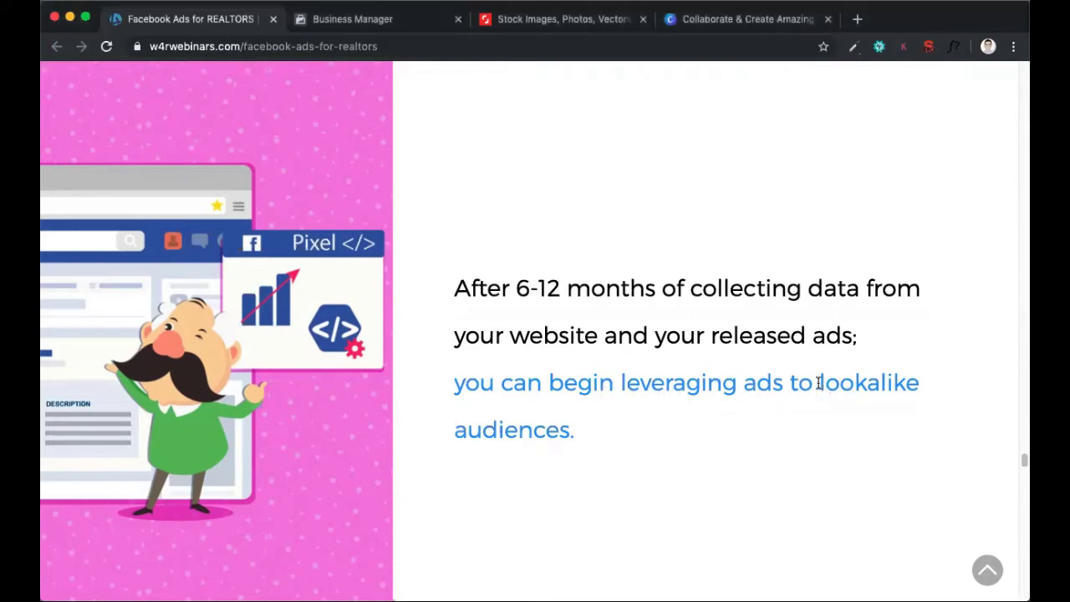
Highlight the phrase "lookalike audiences" and read the section on importing an Excel list of leads and clients into a custom audience
left_click_drag(818, 382, 831, 410)
left_click(831, 418)
left_click_drag(820, 386, 922, 411)
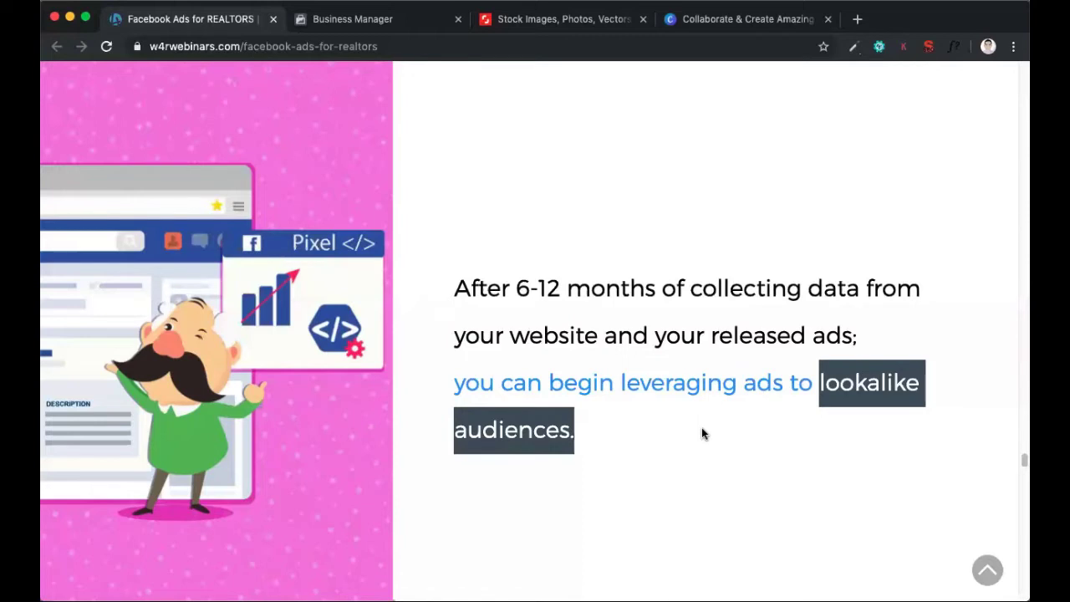
scroll(702, 433, "down", 2)
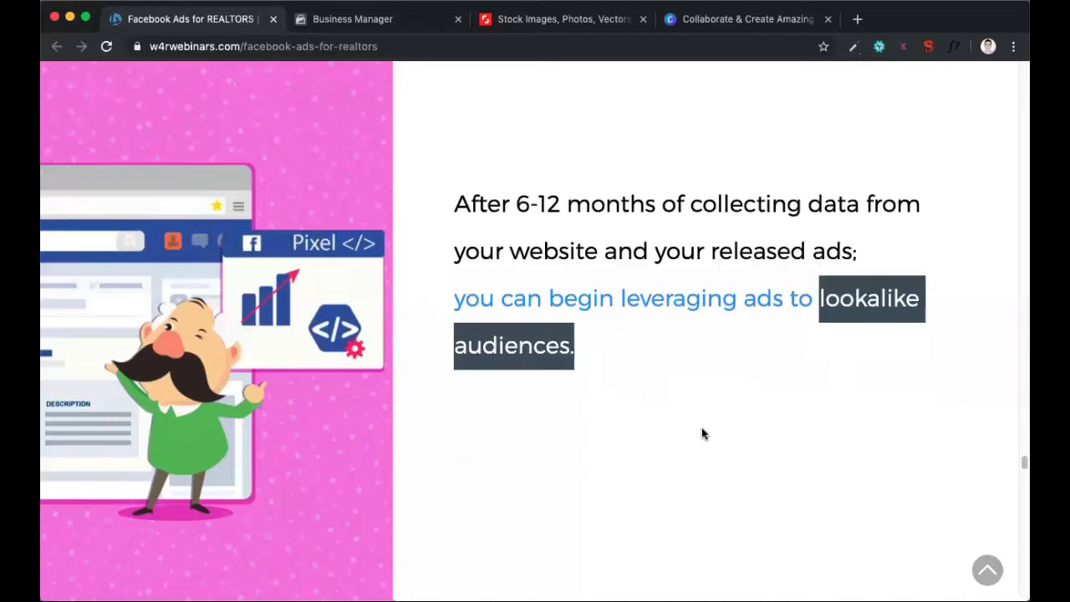
scroll(703, 431, "down", 7)
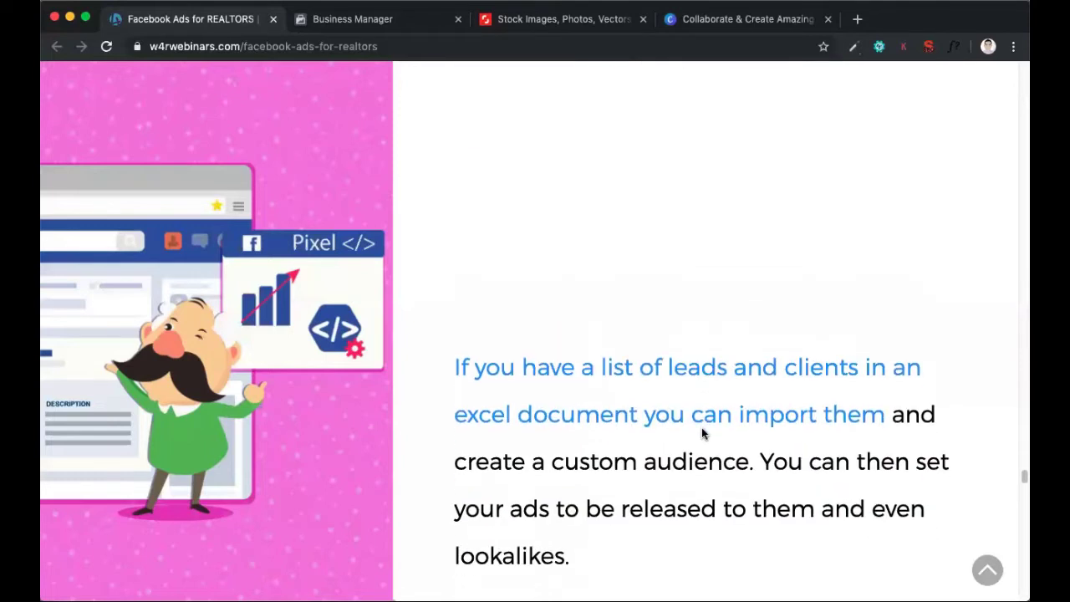
scroll(701, 430, "down", 1)
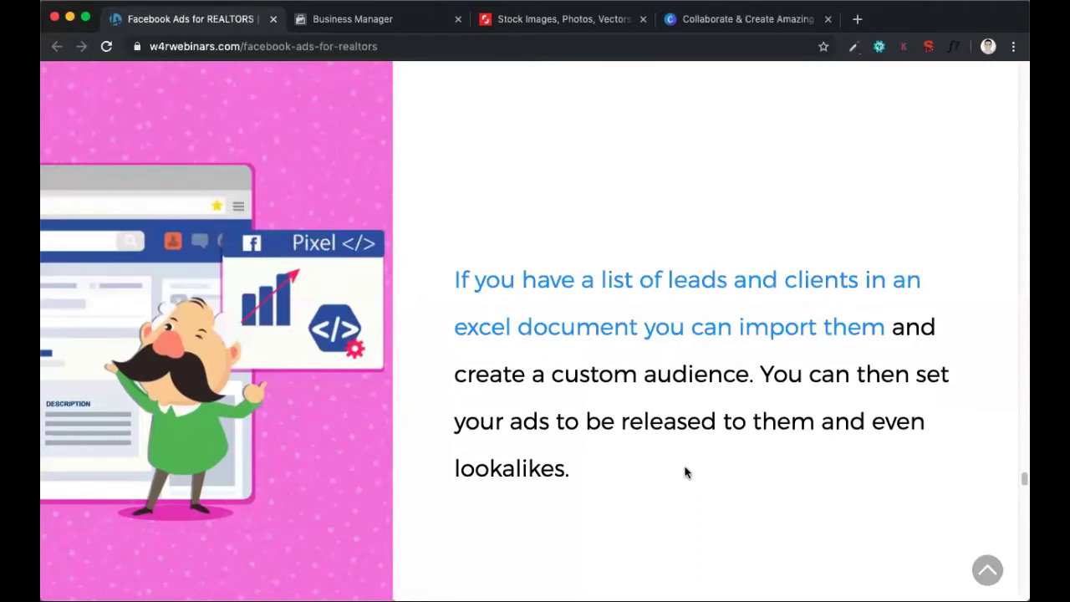
scroll(685, 472, "up", 1)
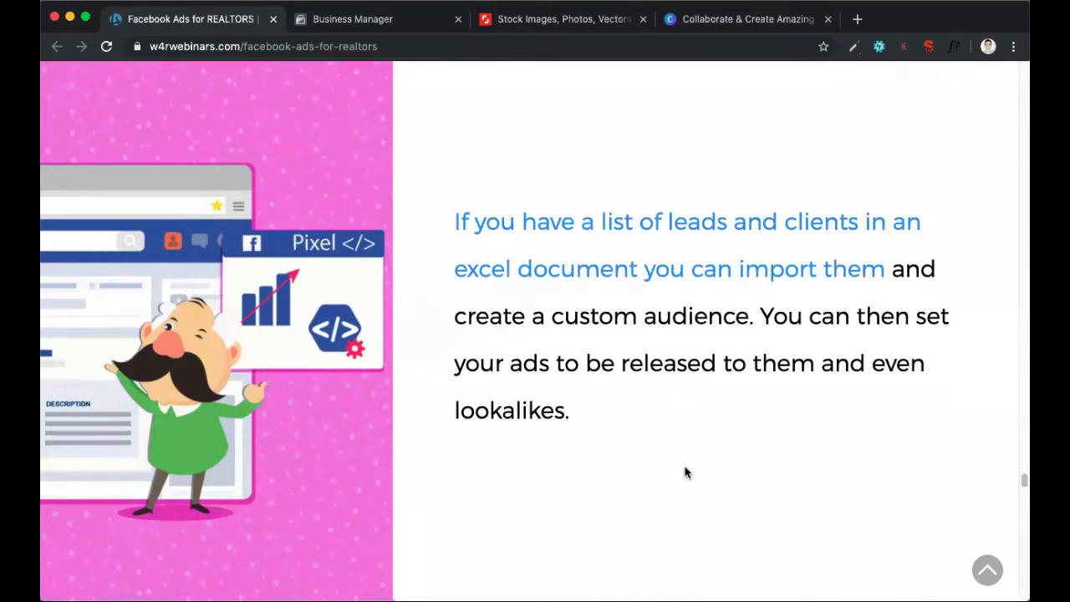
scroll(684, 473, "down", 5)
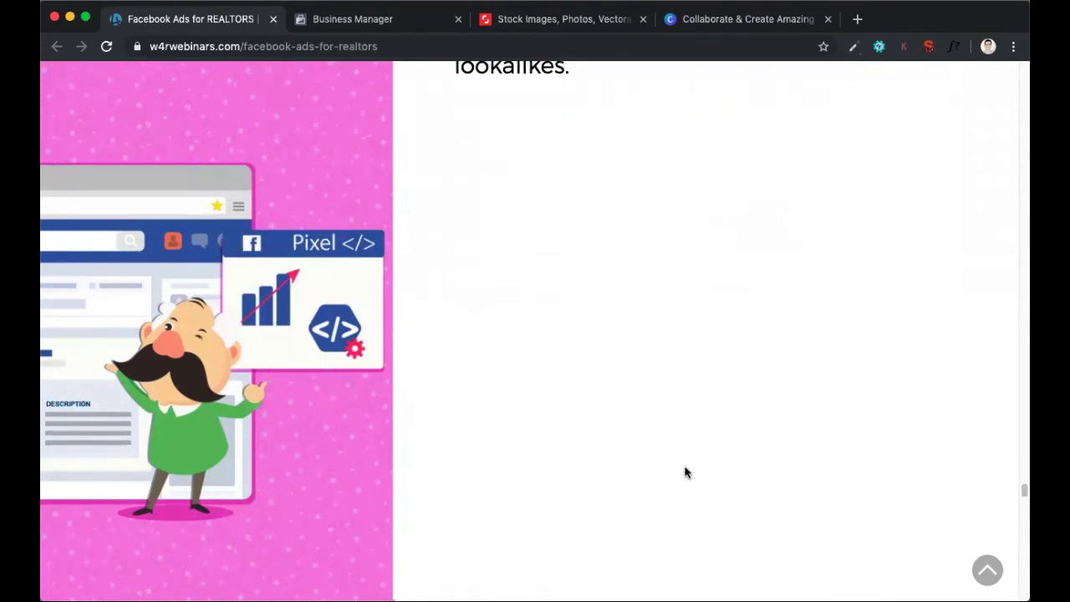
Switch to Facebook Business Manager, open Page Posts and view the form for creating an unpublished ads post
left_click(350, 19)
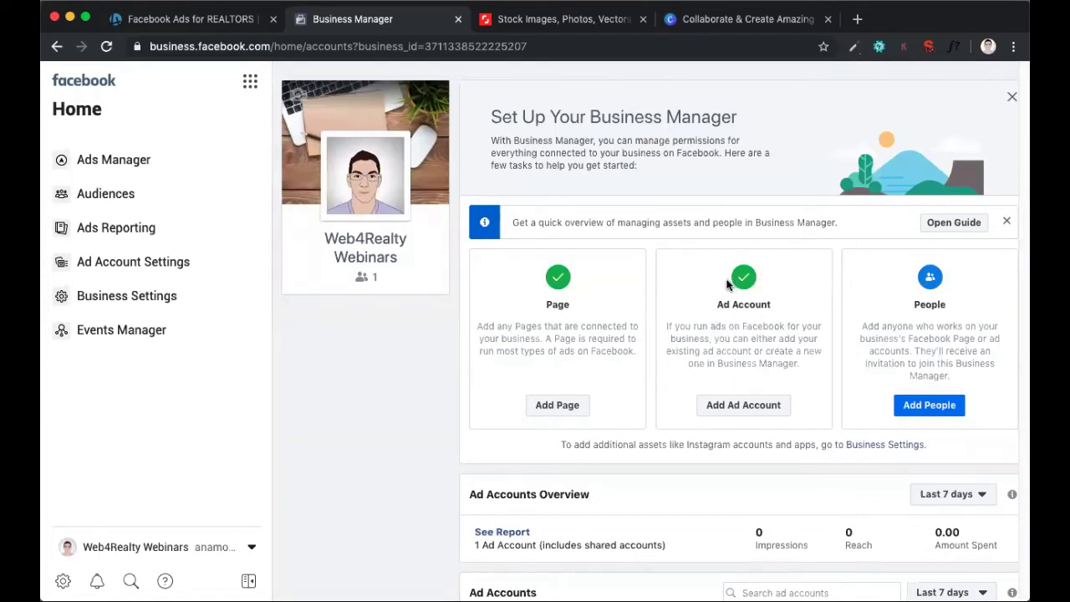
left_click(189, 47)
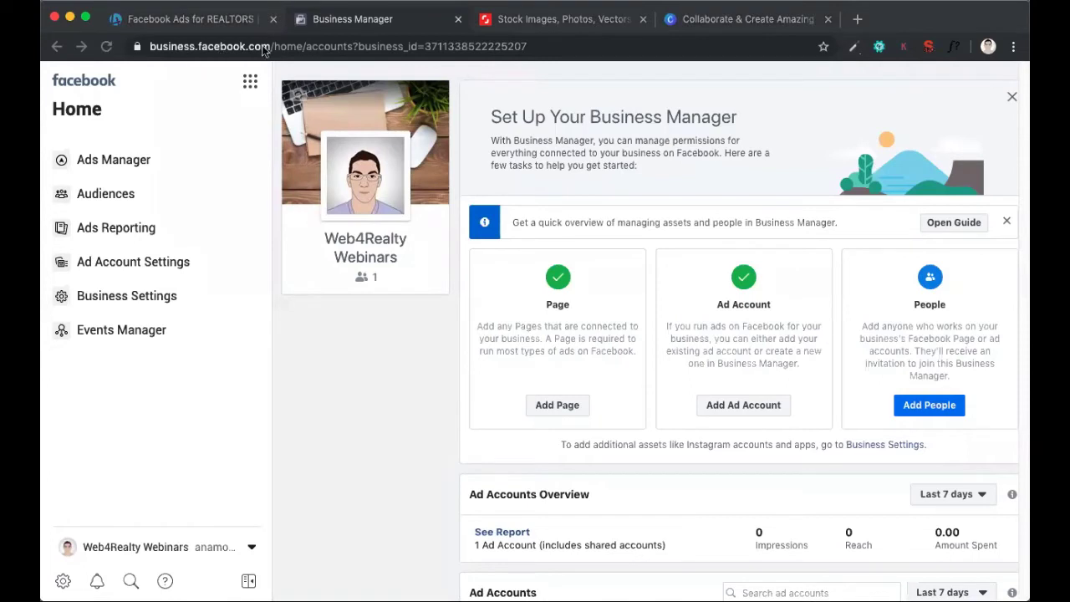
left_click(226, 87)
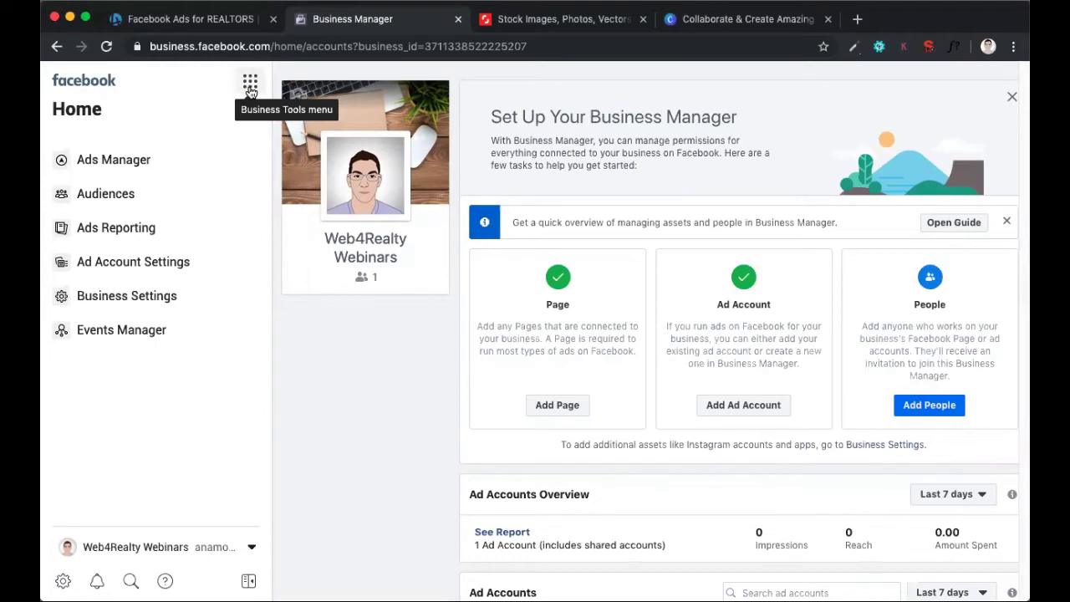
left_click(250, 86)
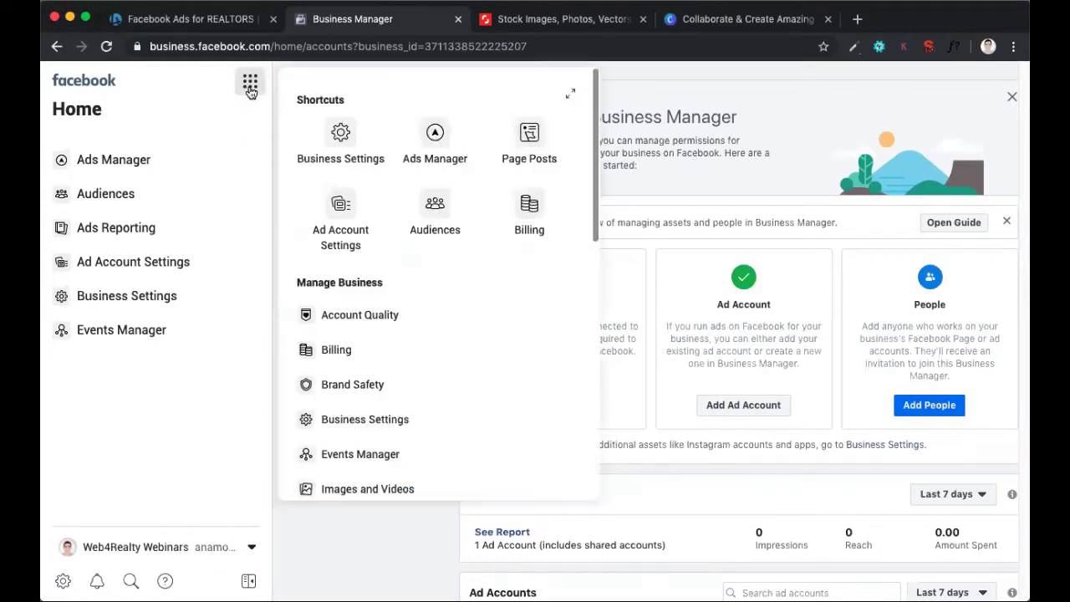
left_click(529, 149)
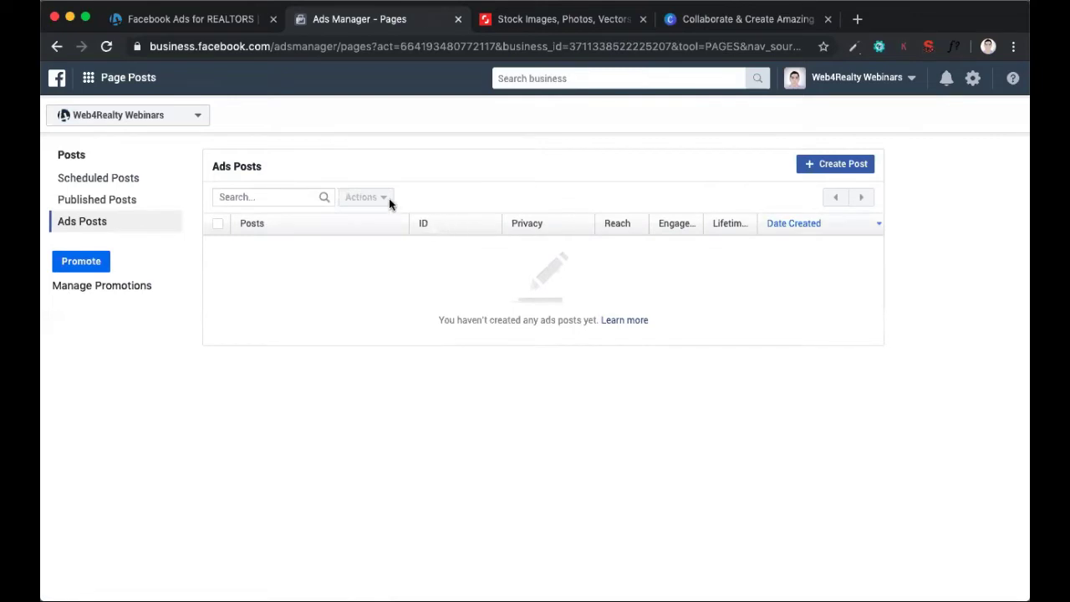
left_click(836, 164)
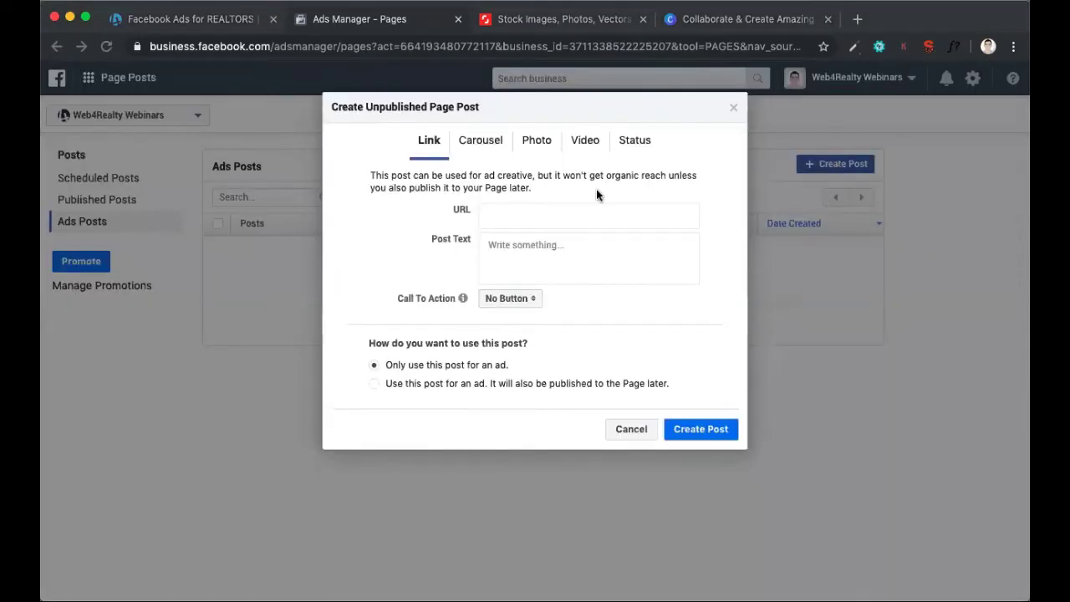
left_click(631, 431)
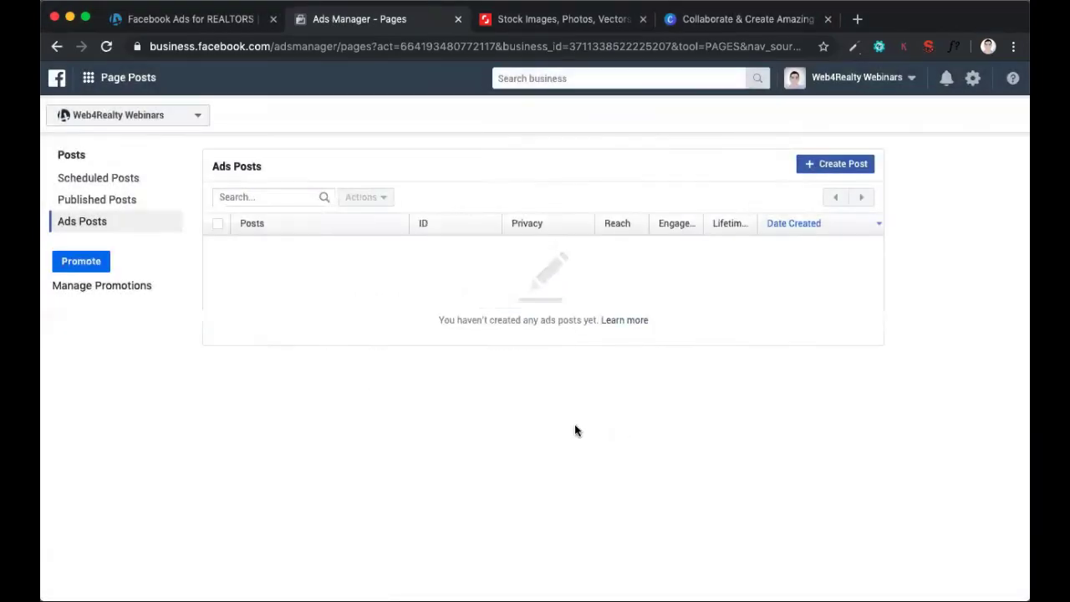
Try scheduling a new page post under Scheduled Posts with a custom publication date of 11/10/2019, and discard it
left_click(90, 185)
left_click(835, 163)
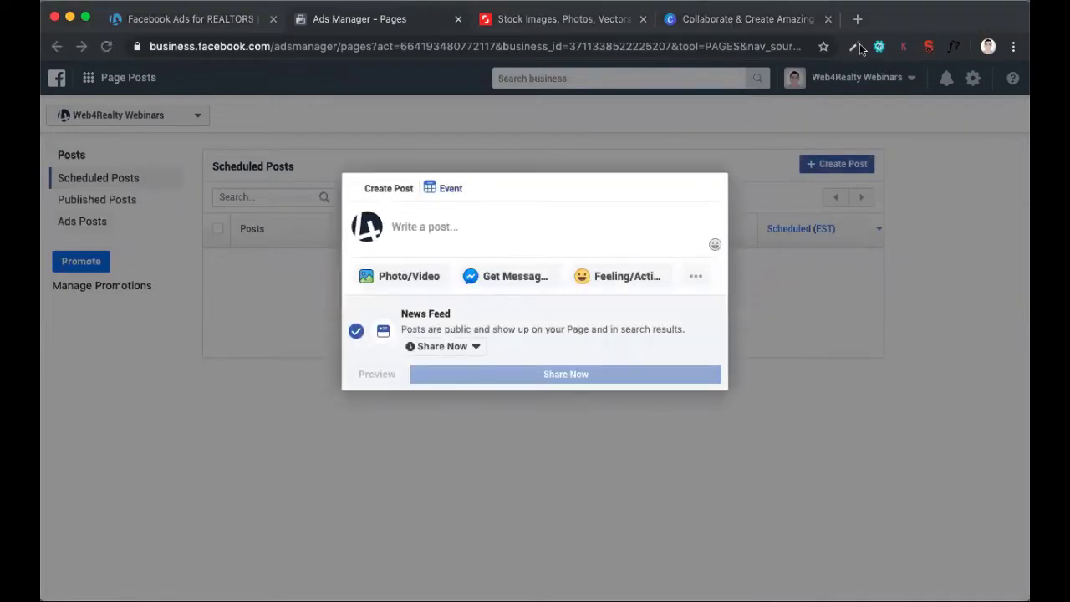
left_click(454, 224)
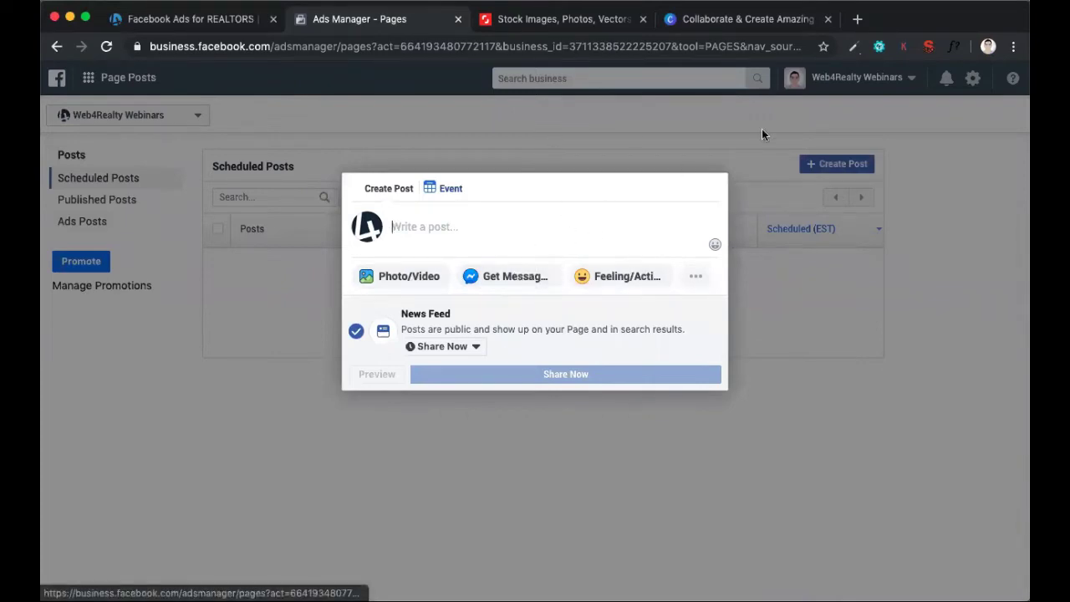
left_click(476, 347)
left_click(451, 376)
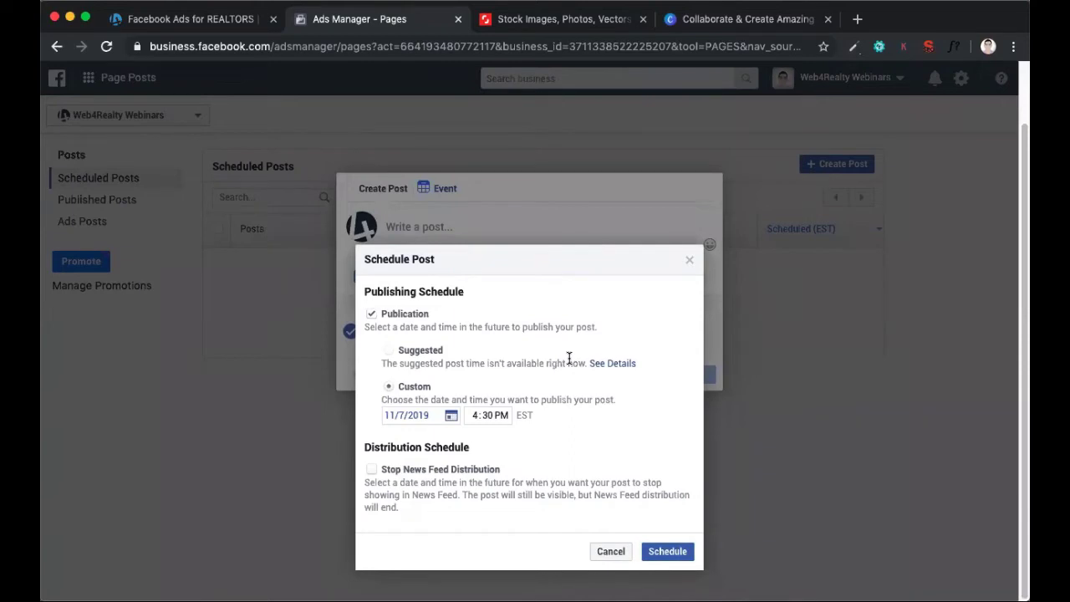
left_click(432, 414)
left_click(521, 501)
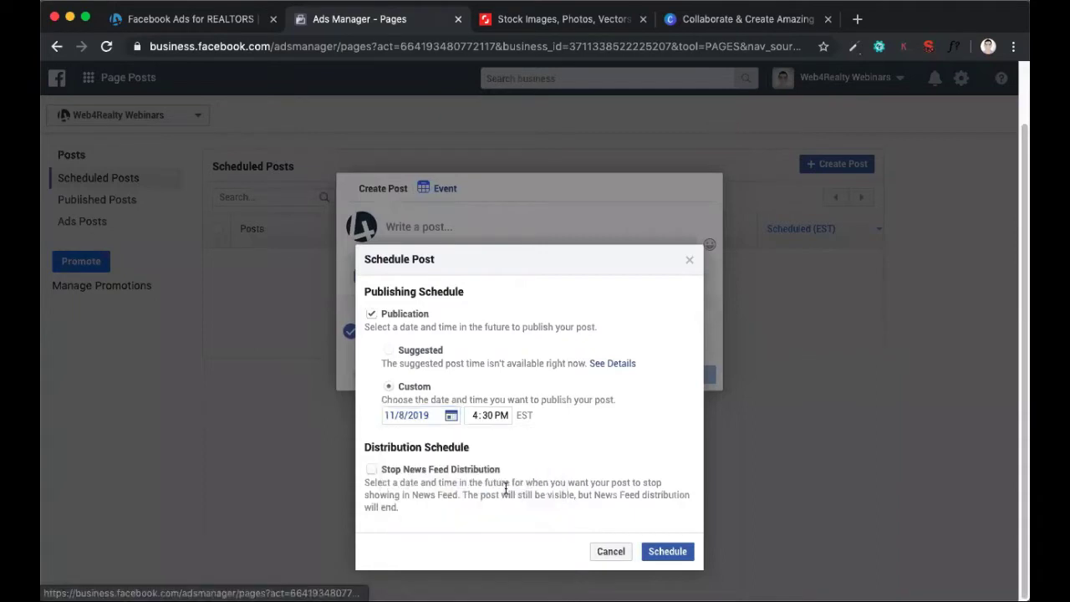
left_click(451, 416)
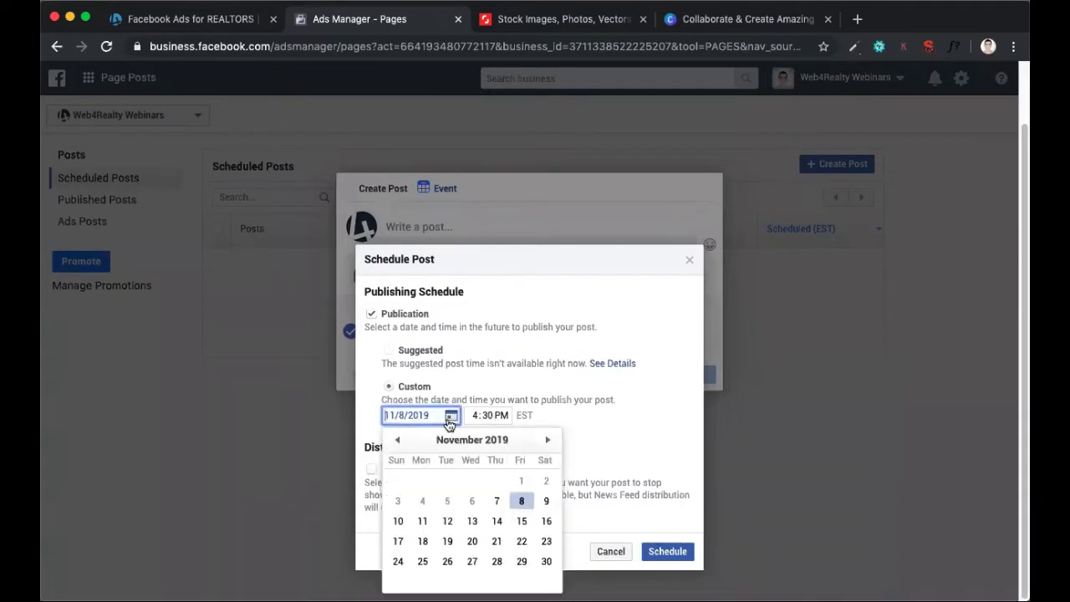
left_click(398, 521)
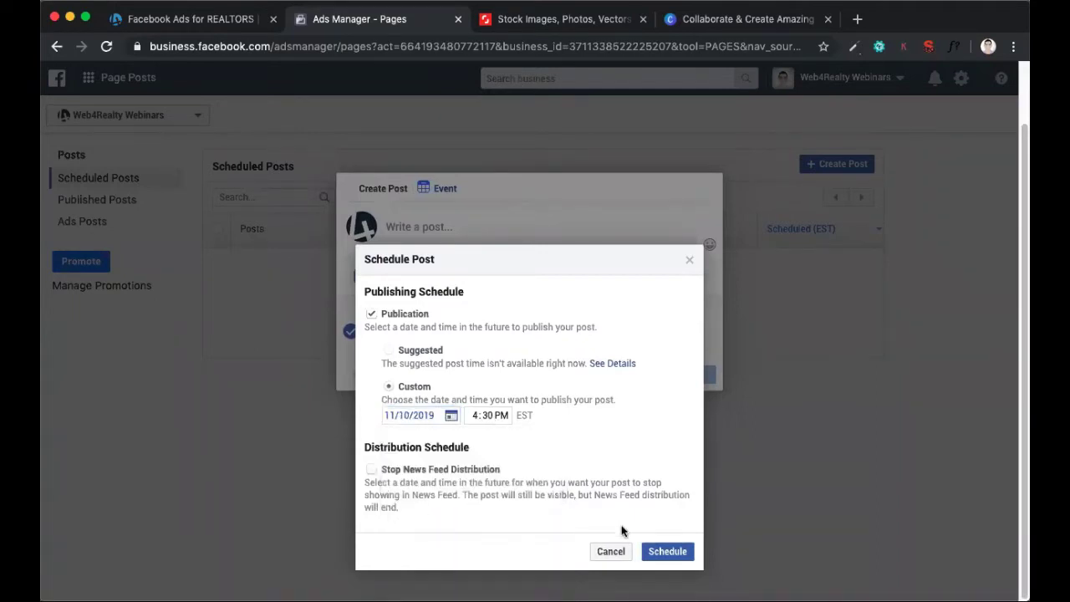
left_click(609, 552)
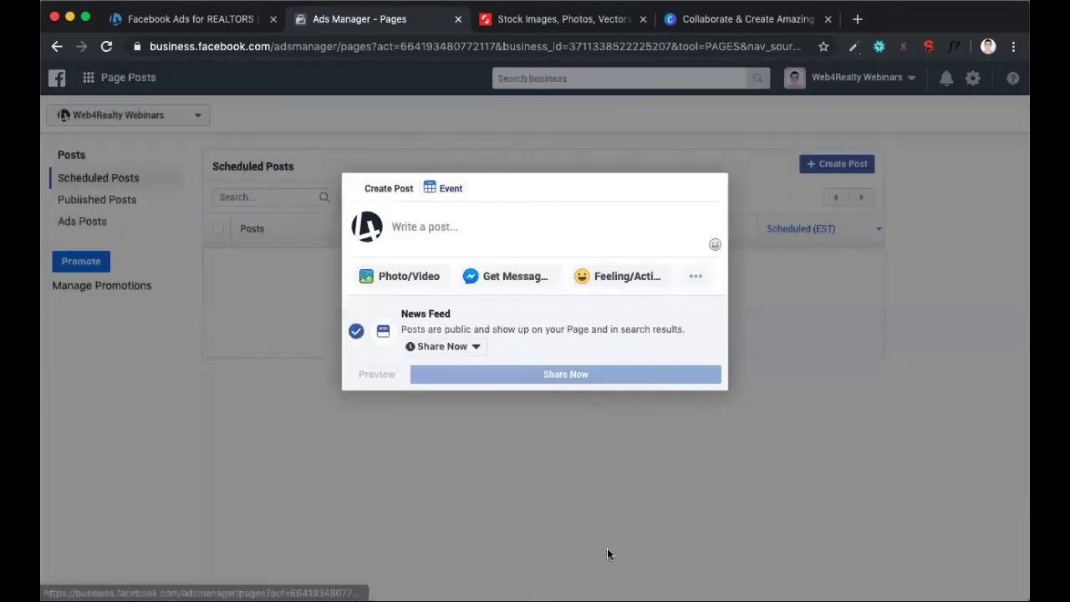
left_click(639, 455)
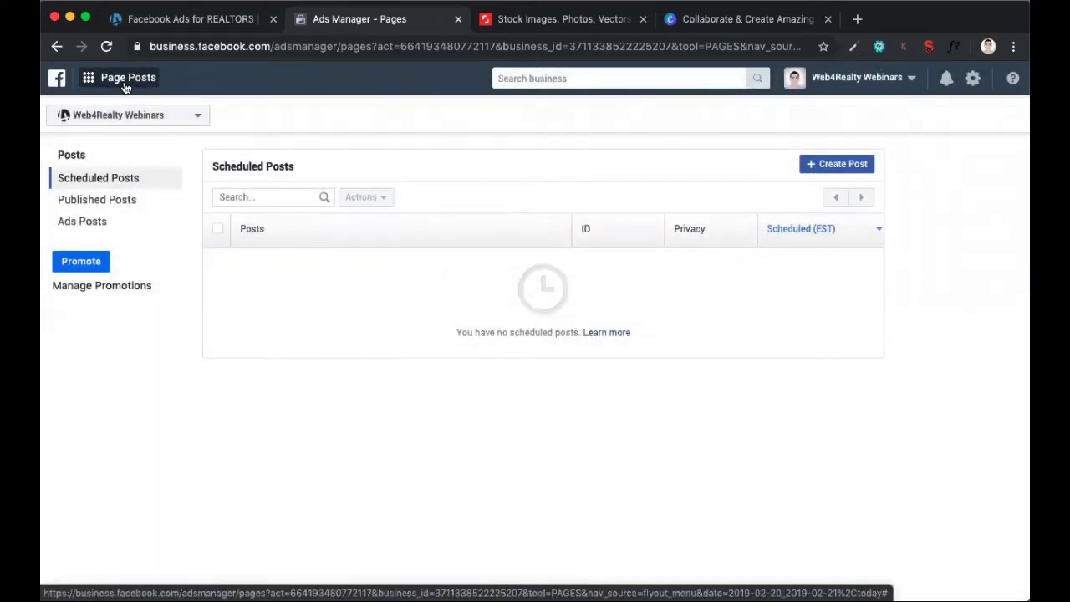
Open the Pixels section under Data Sources in Business Settings
left_click(124, 87)
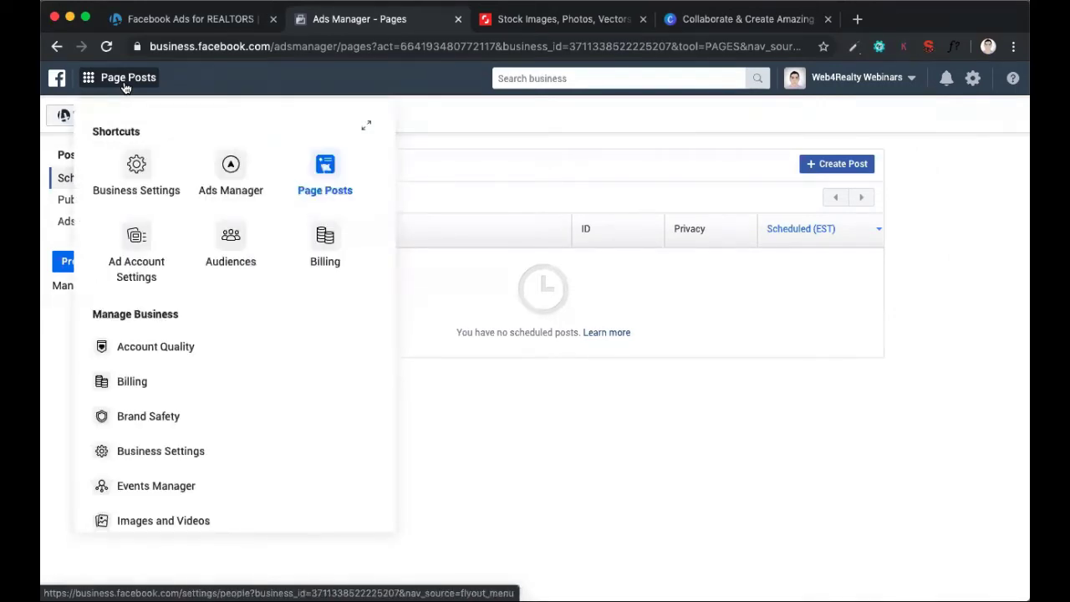
scroll(189, 349, "down", 1)
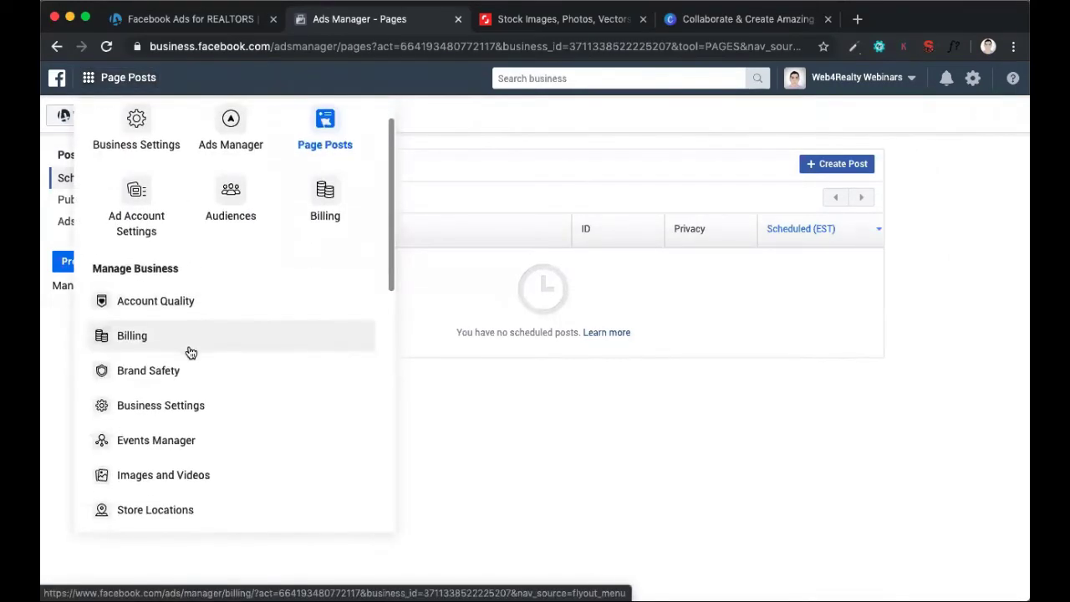
scroll(189, 350, "up", 1)
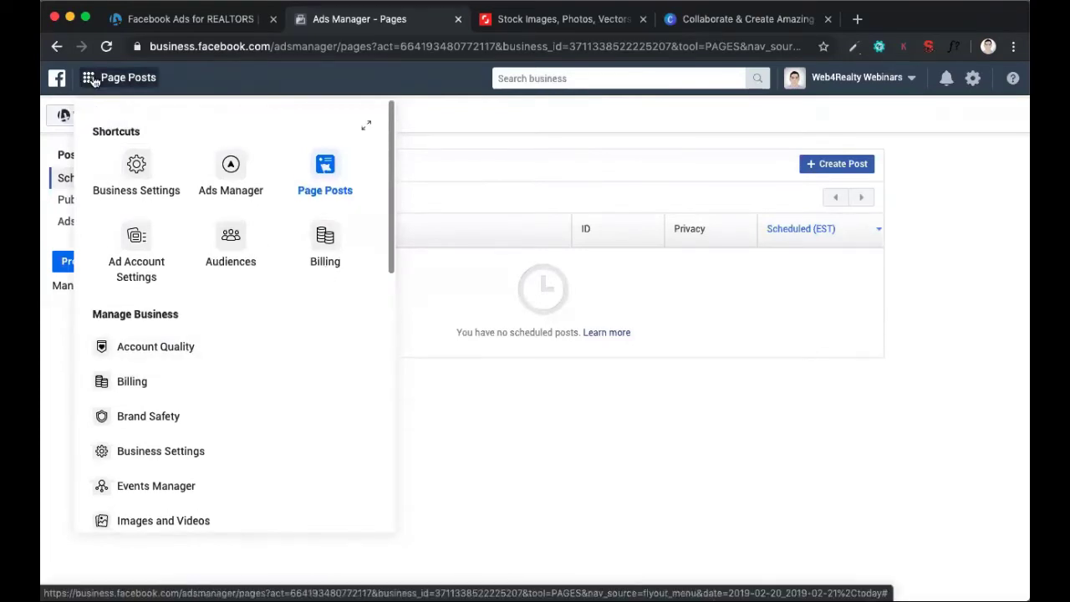
left_click(147, 174)
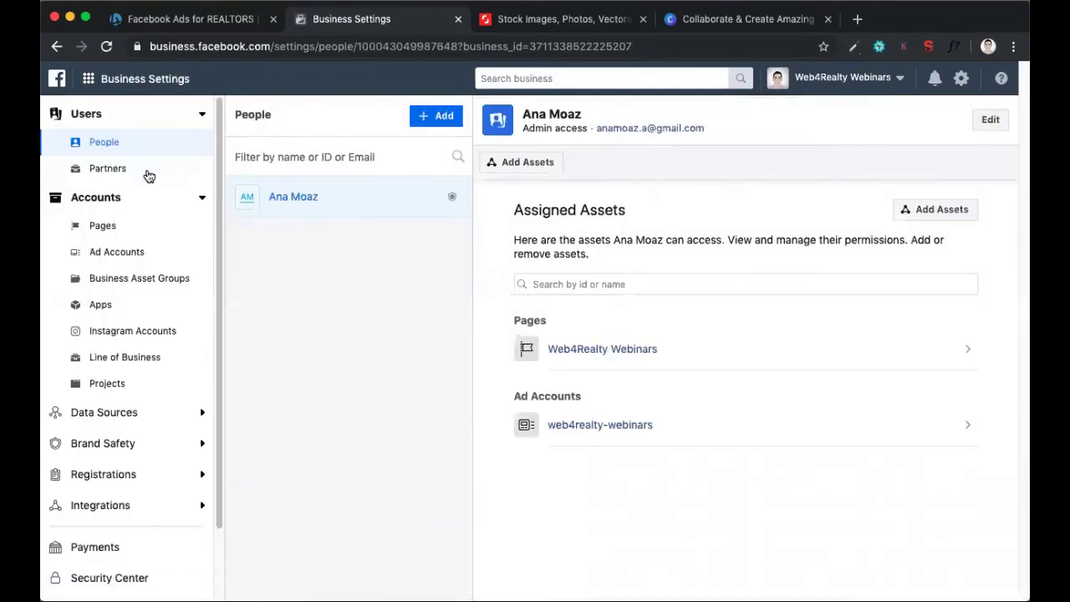
scroll(147, 175, "down", 3)
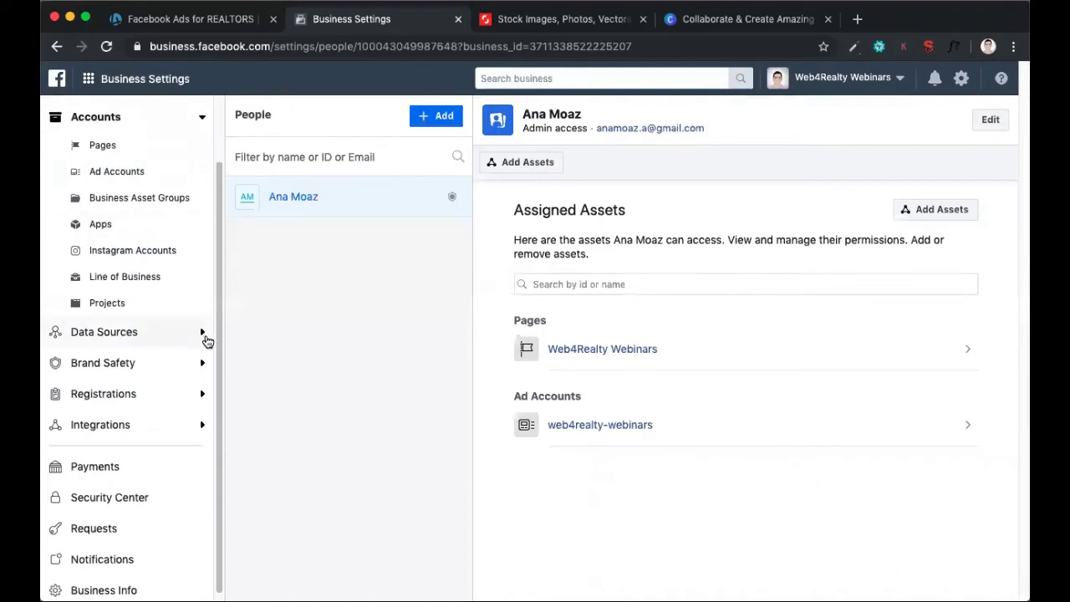
left_click(203, 332)
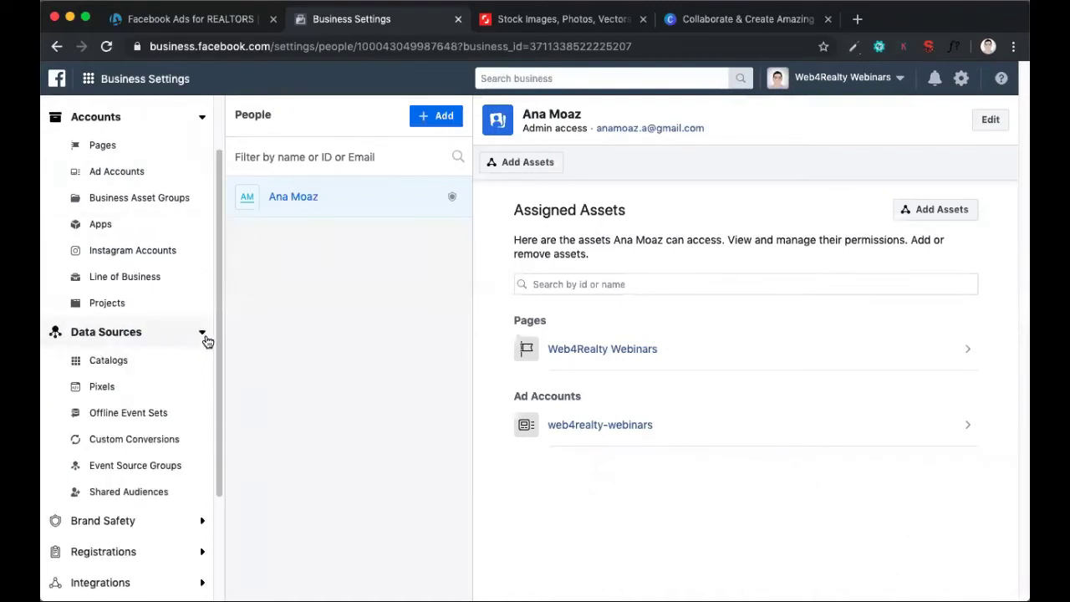
left_click(119, 393)
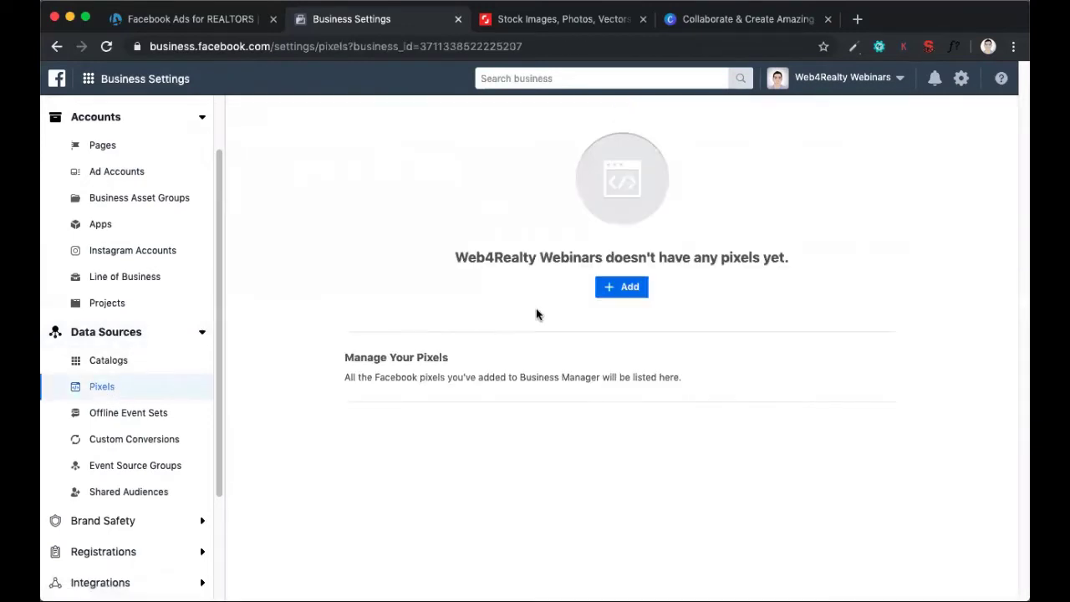
Add a new pixel with the suggested name and the website URL w4rwebinars.com
left_click(616, 294)
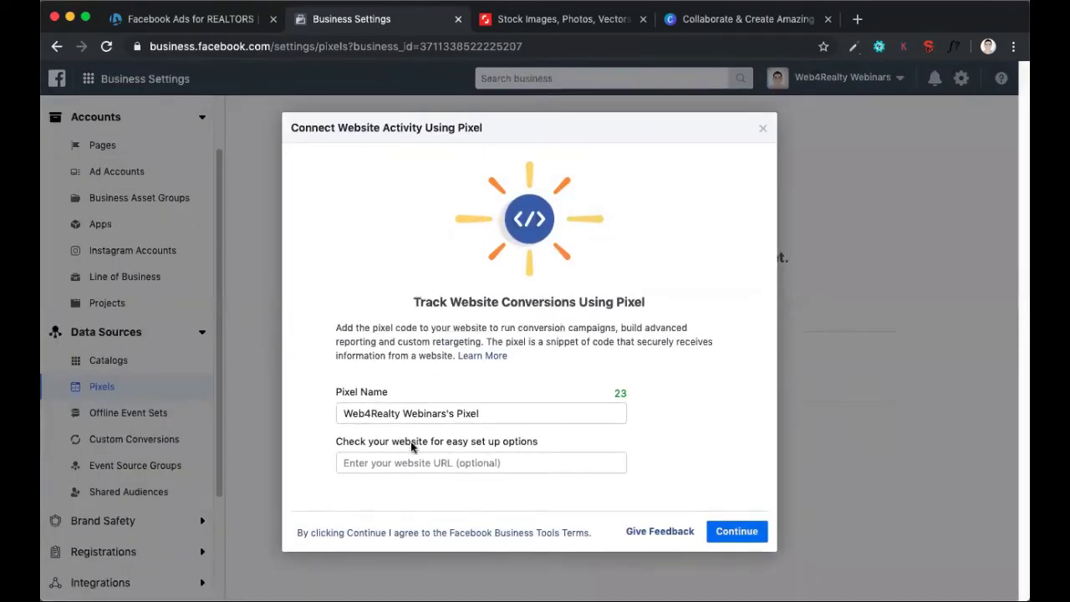
left_click(443, 473)
mouse_move(552, 433)
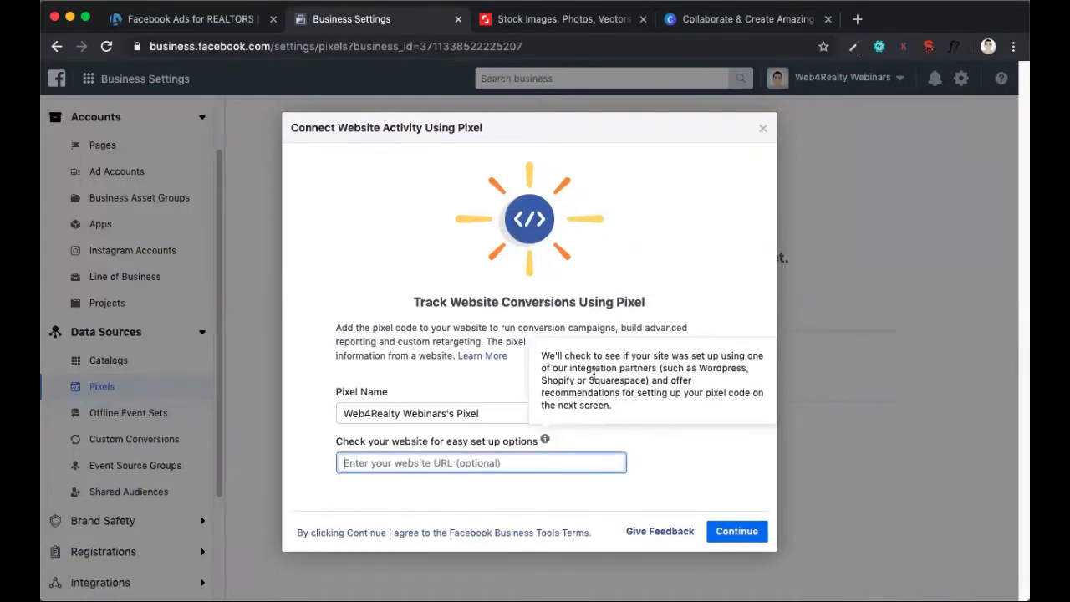
type("w4rwebi")
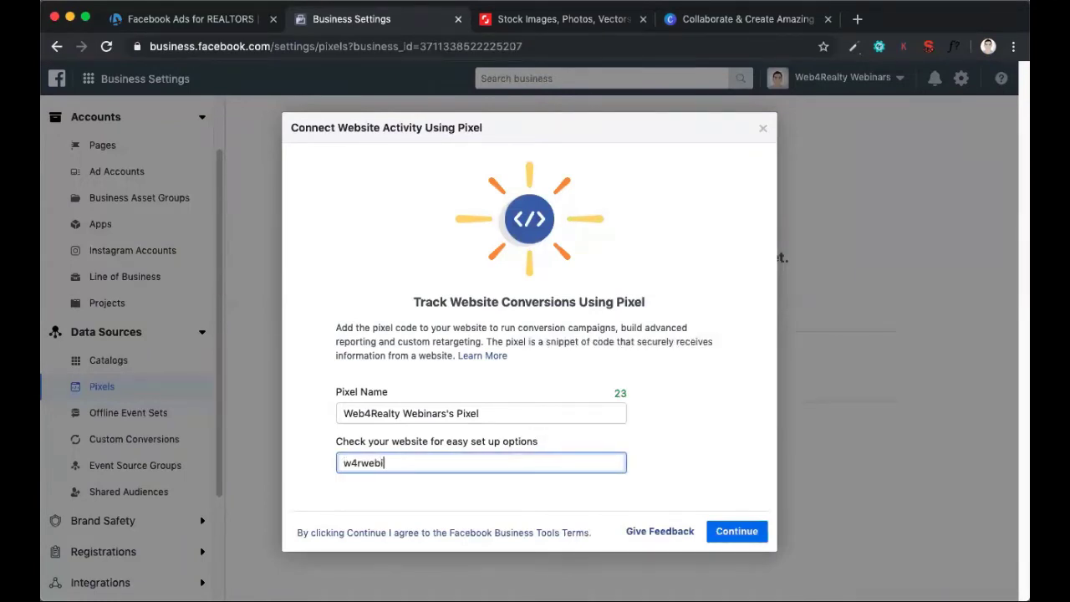
type("nars.com")
left_click(739, 527)
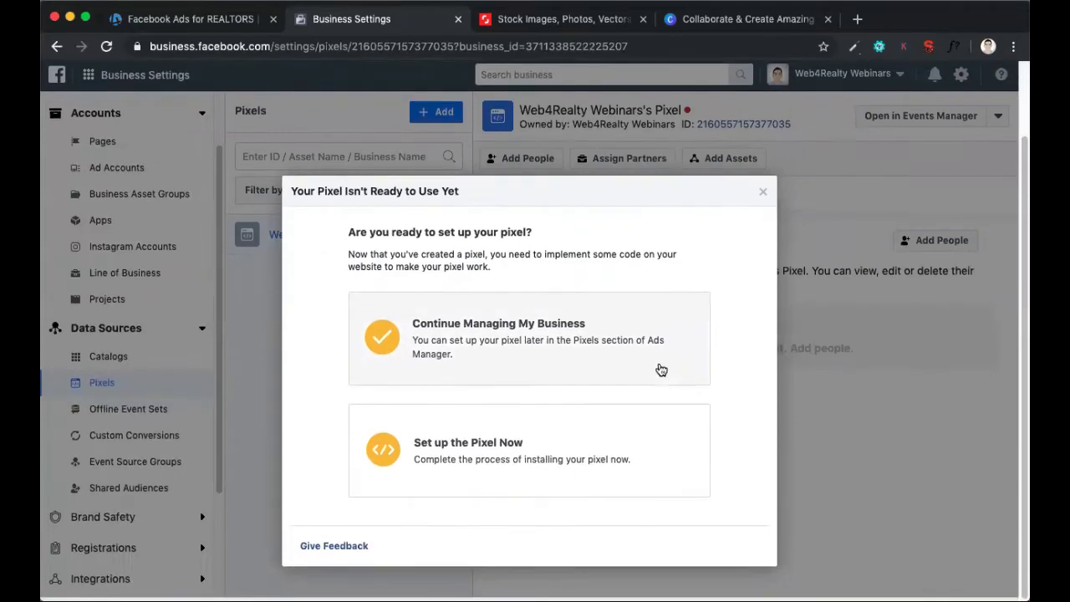
Start setting up the pixel now and copy its base code to the clipboard for installation on the website
left_click(525, 466)
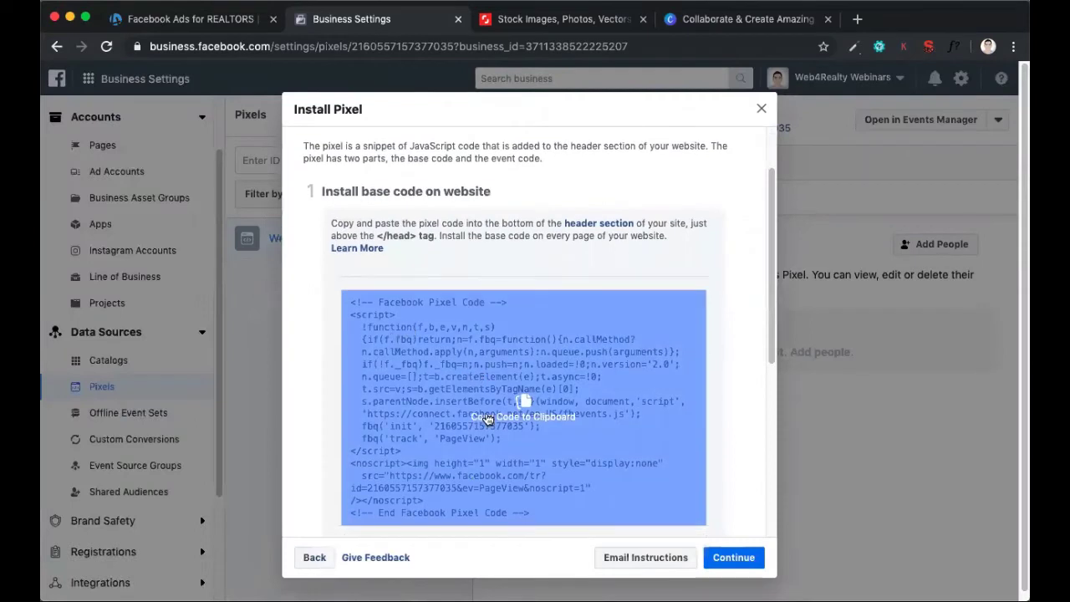
left_click(541, 371)
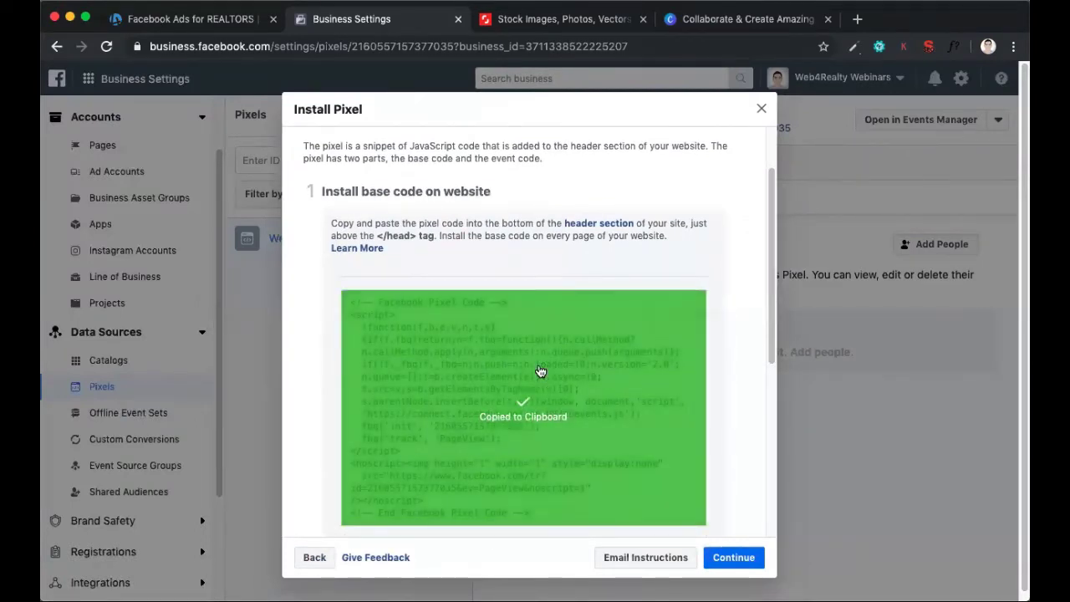
scroll(540, 371, "down", 1)
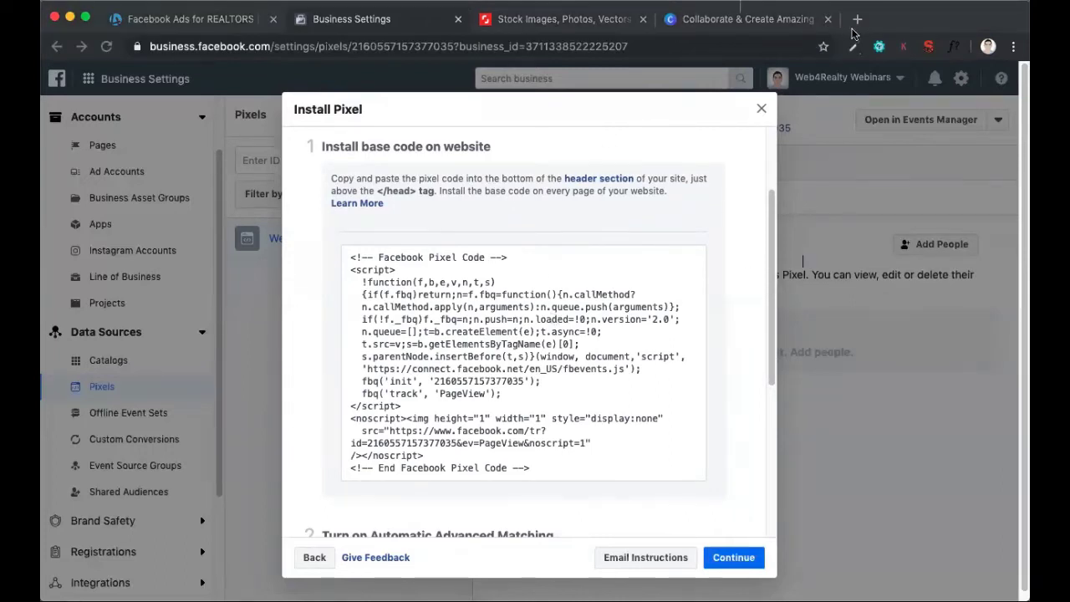
Review the base code, Automatic Advanced Matching and testing sections of the pixel installation instructions, and close them
scroll(662, 320, "down", 4)
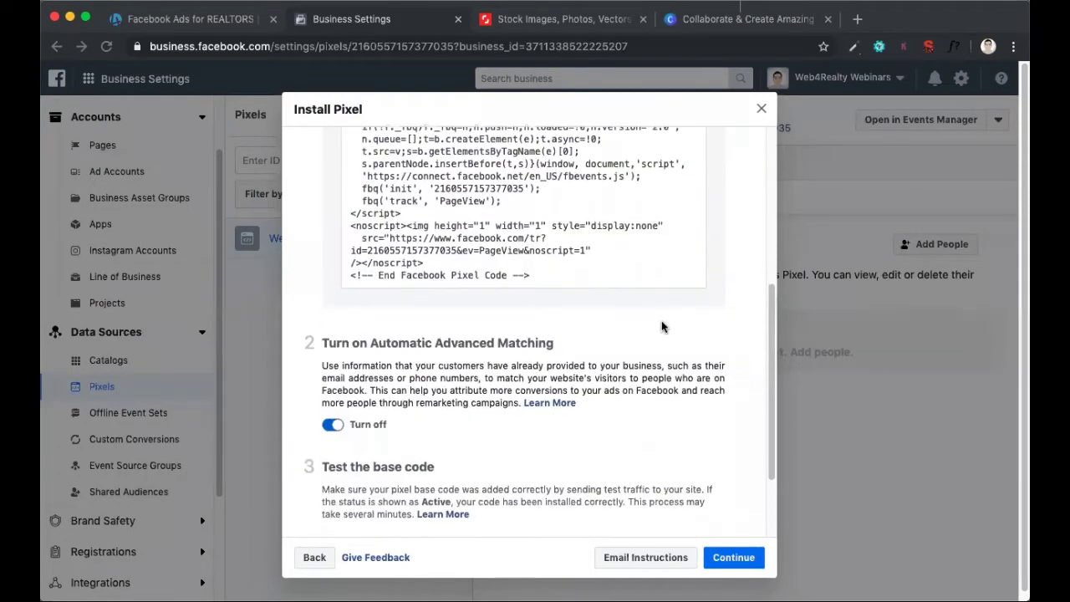
scroll(661, 320, "up", 3)
scroll(661, 320, "down", 3)
scroll(662, 320, "up", 5)
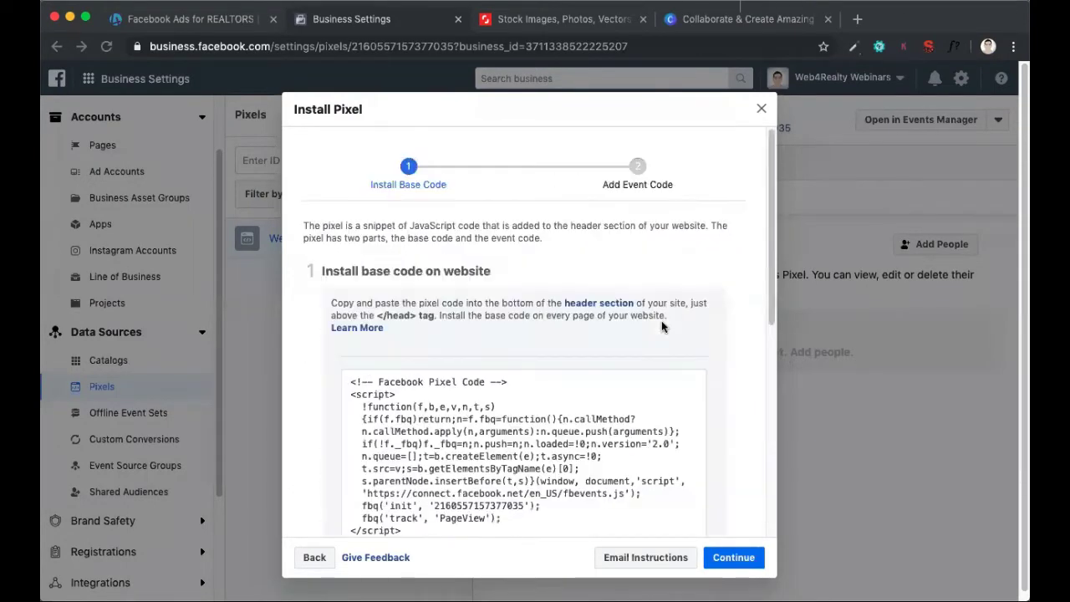
left_click(762, 110)
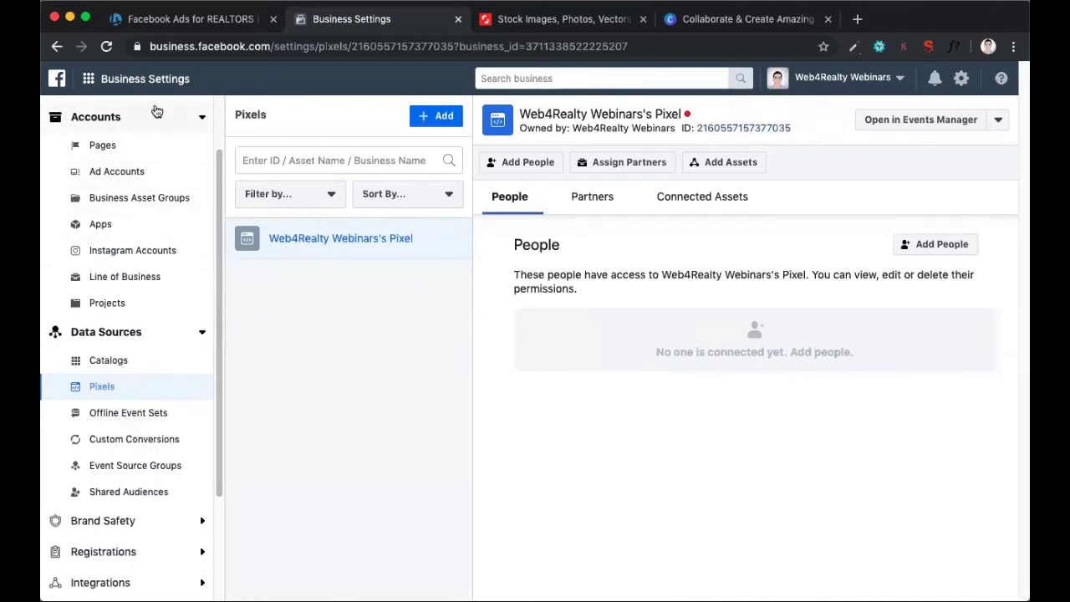
left_click(110, 83)
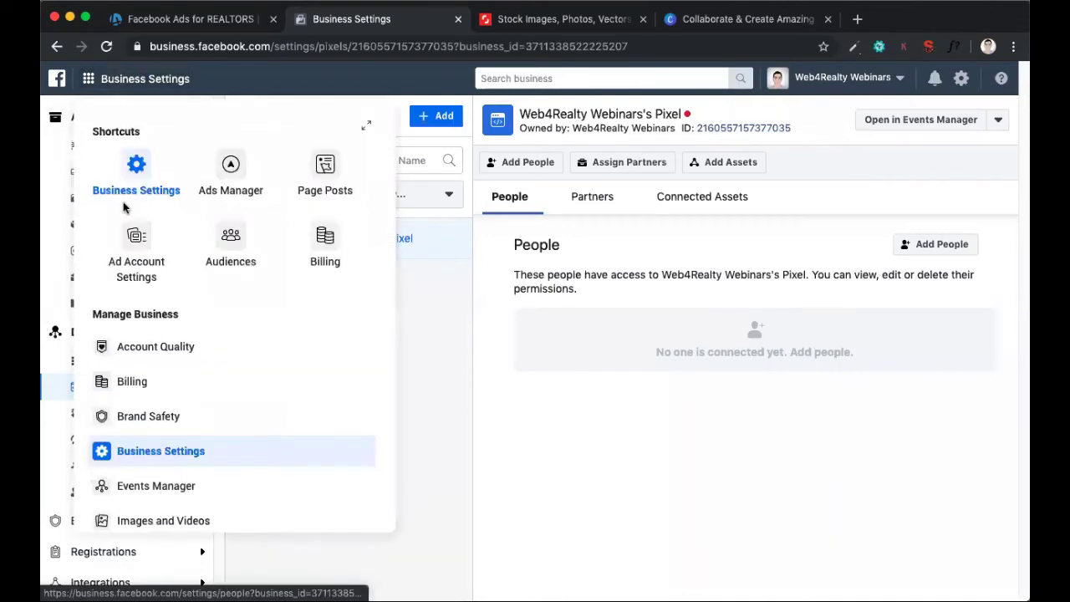
left_click(460, 372)
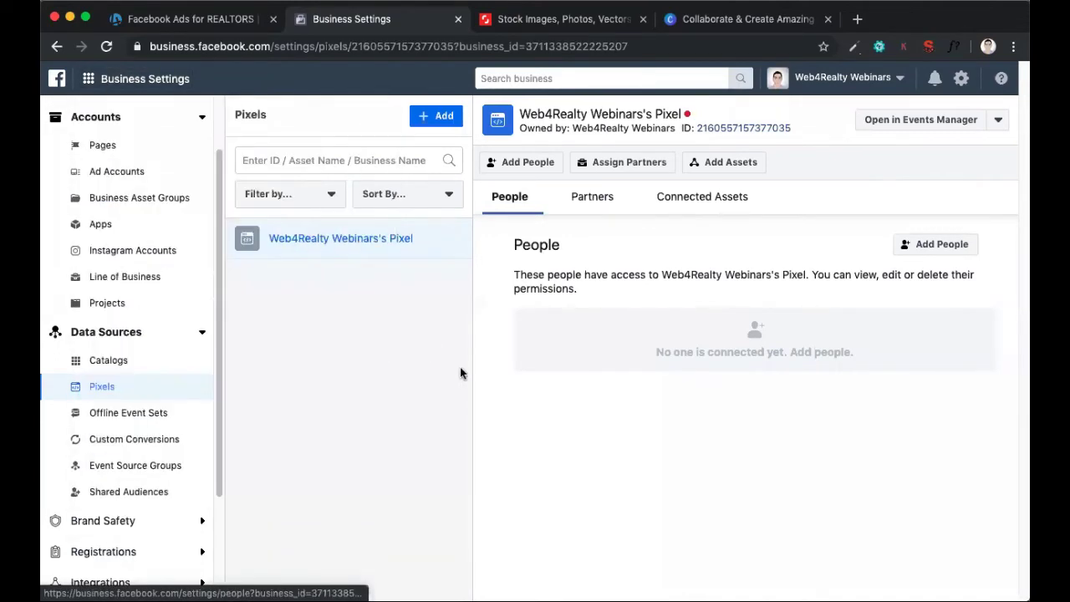
Open Instagram Accounts in Business Settings, view the login form for adding an account, and dismiss it
left_click(164, 252)
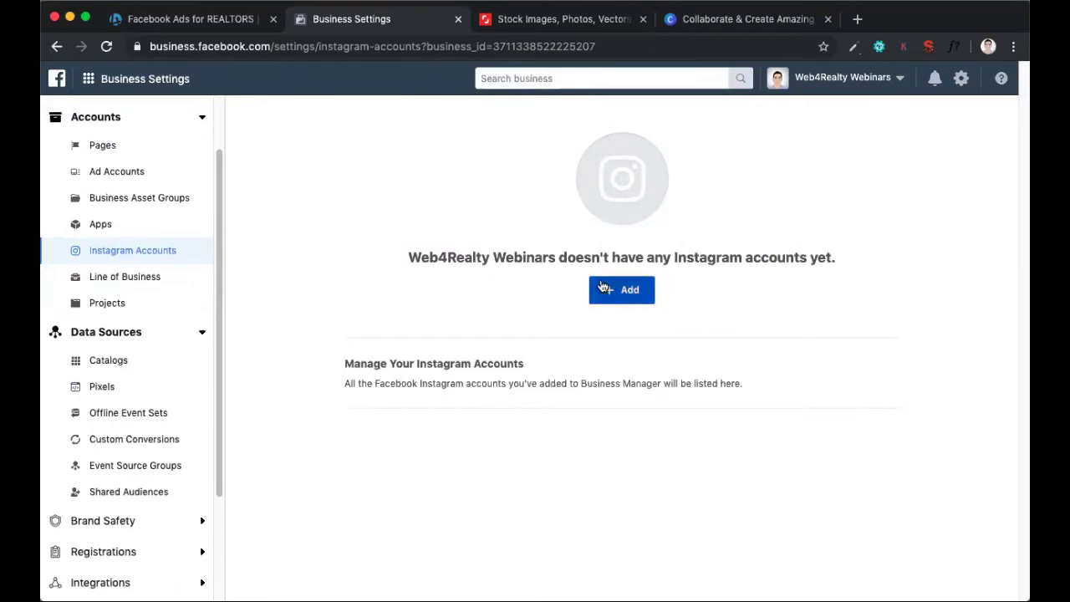
left_click(627, 289)
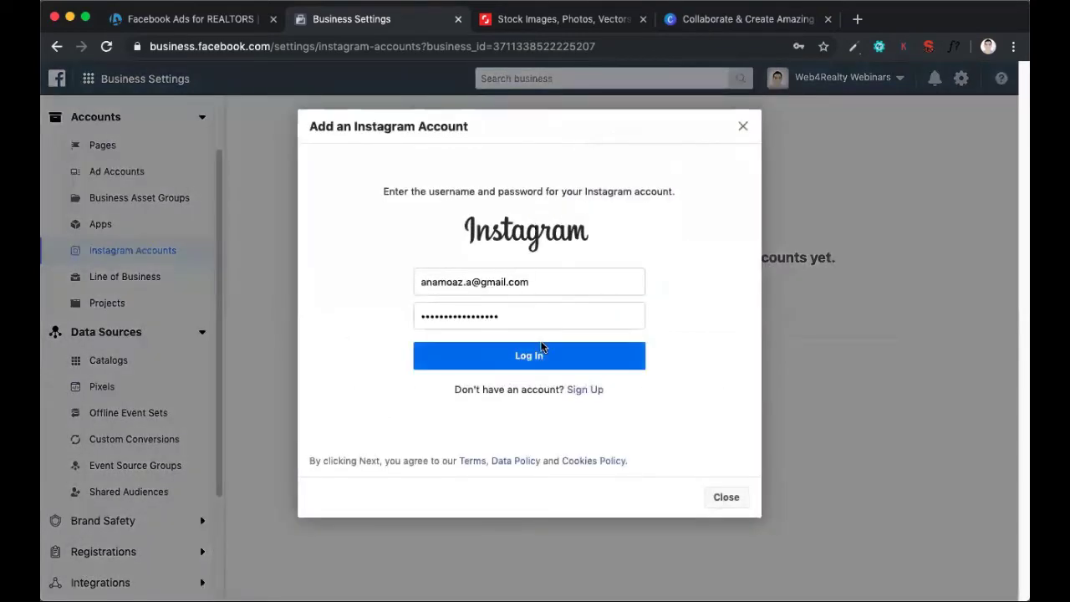
left_click(744, 127)
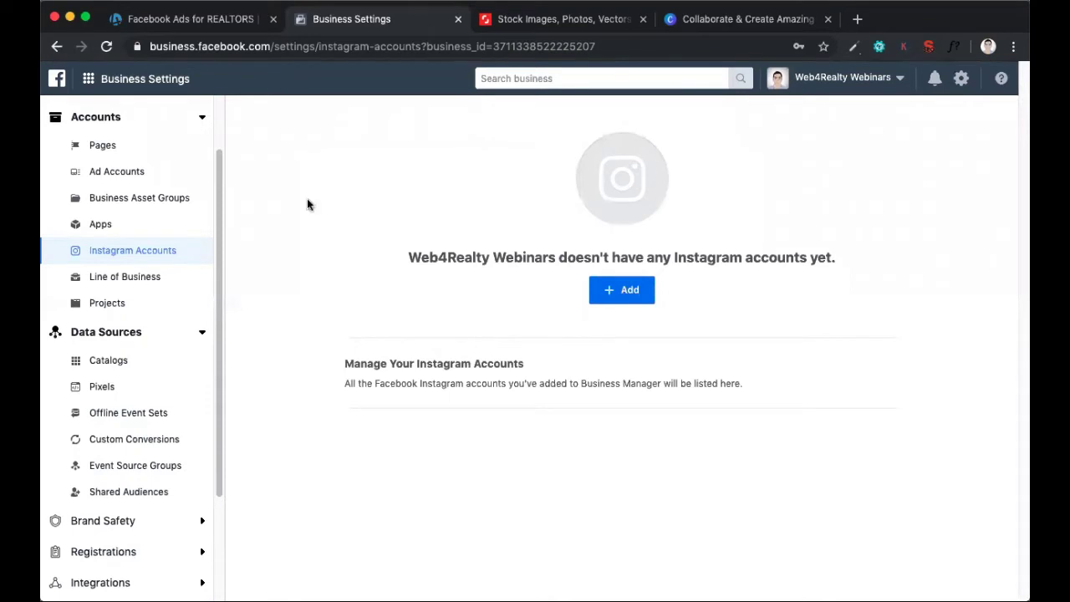
Return to the Pixels section under Data Sources, and go to the Business Manager home page
left_click(159, 391)
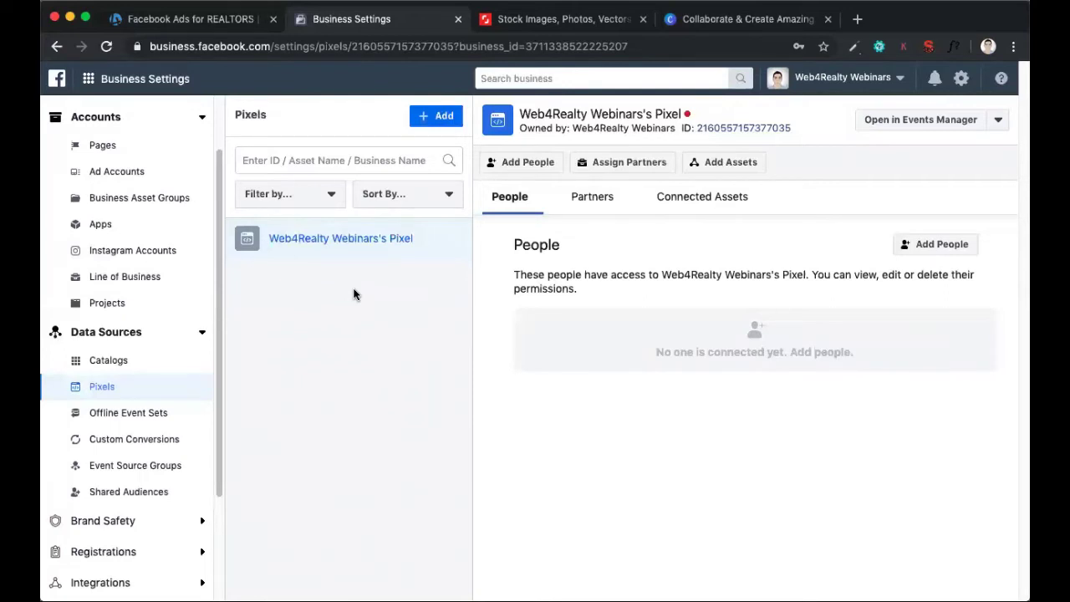
left_click(129, 89)
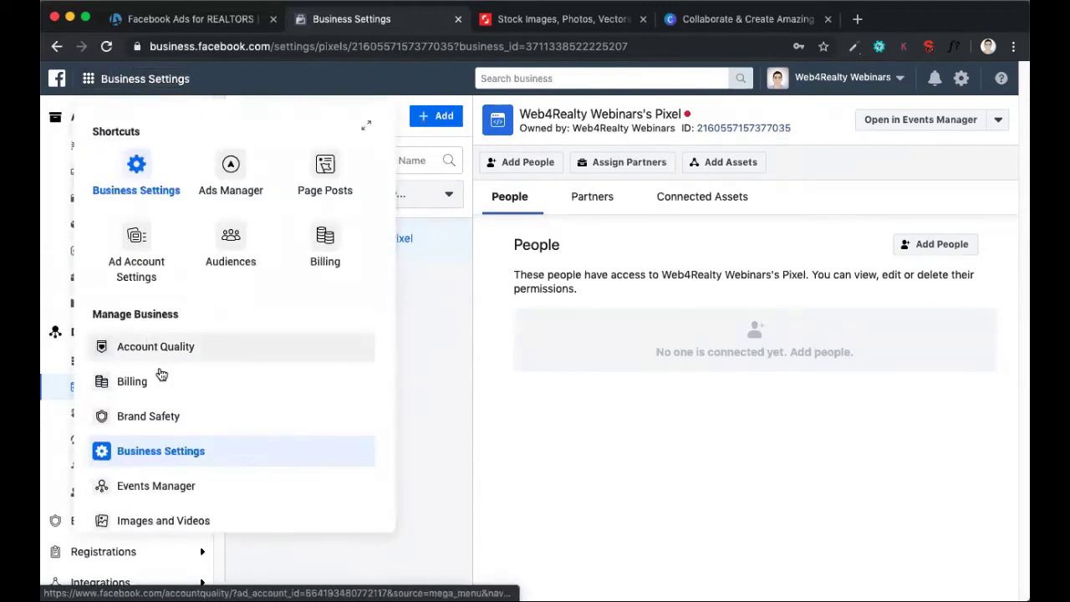
left_click(60, 77)
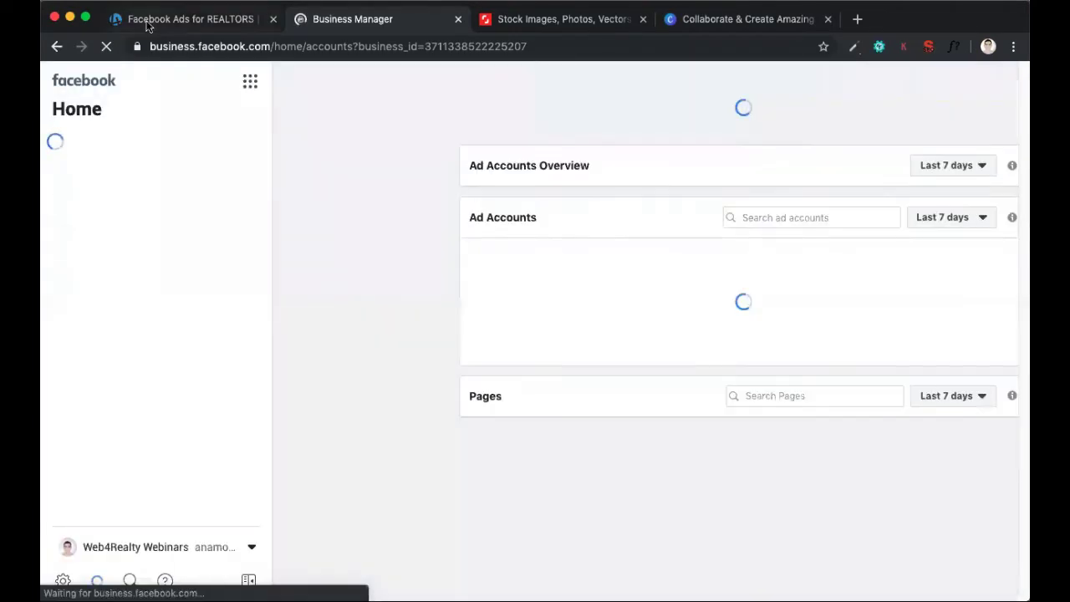
Switch to the Facebook Ads for REALTORS webinar page and move past its Pixel illustration to the following section
left_click(147, 20)
scroll(400, 327, "down", 7)
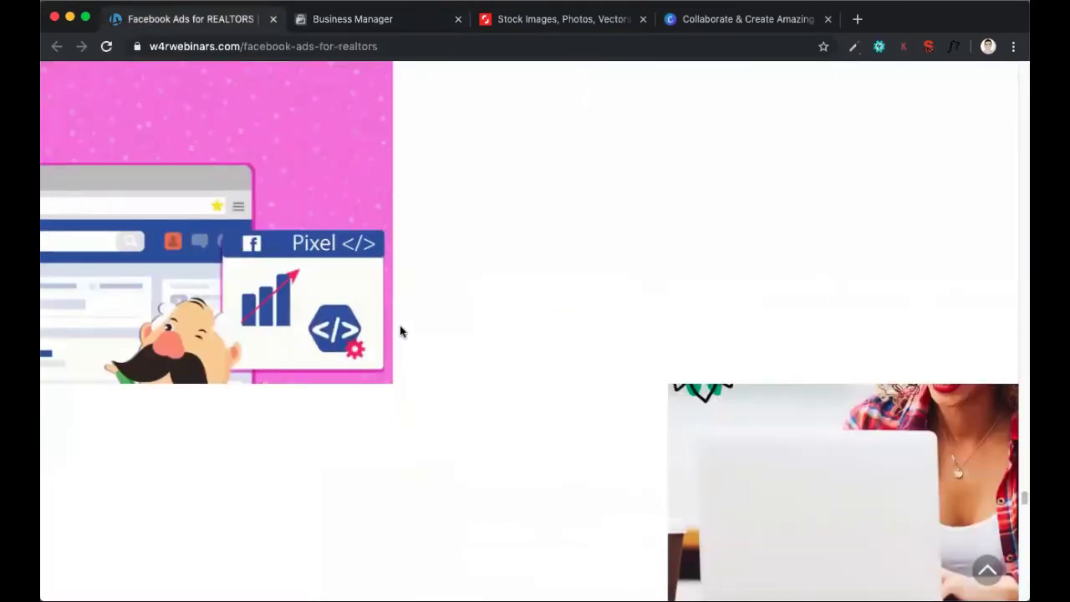
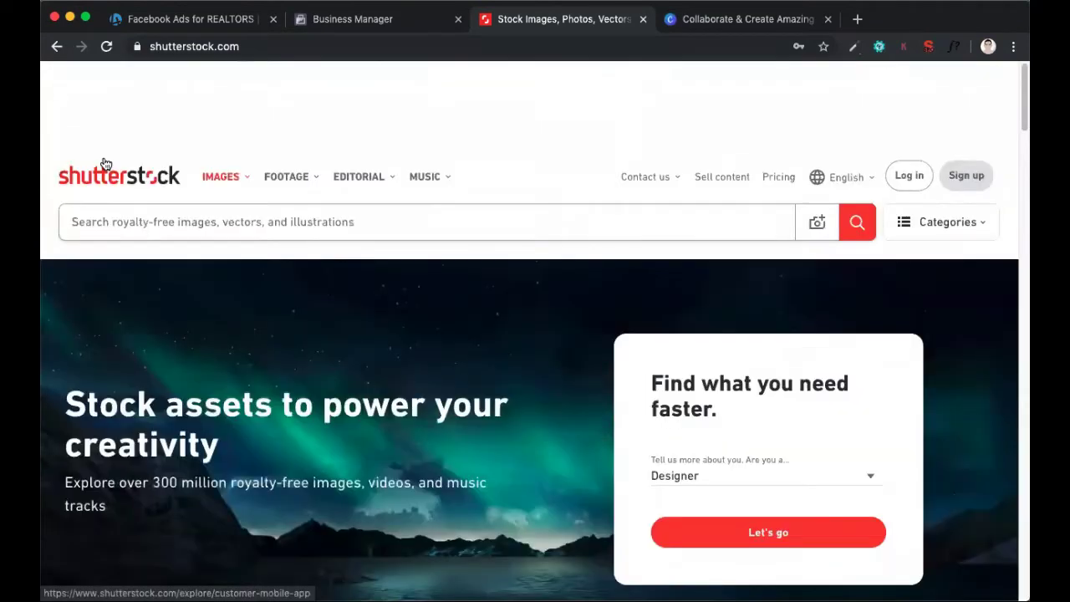
Search Shutterstock's images for "seniors home" and browse the resulting photos
left_click(221, 122)
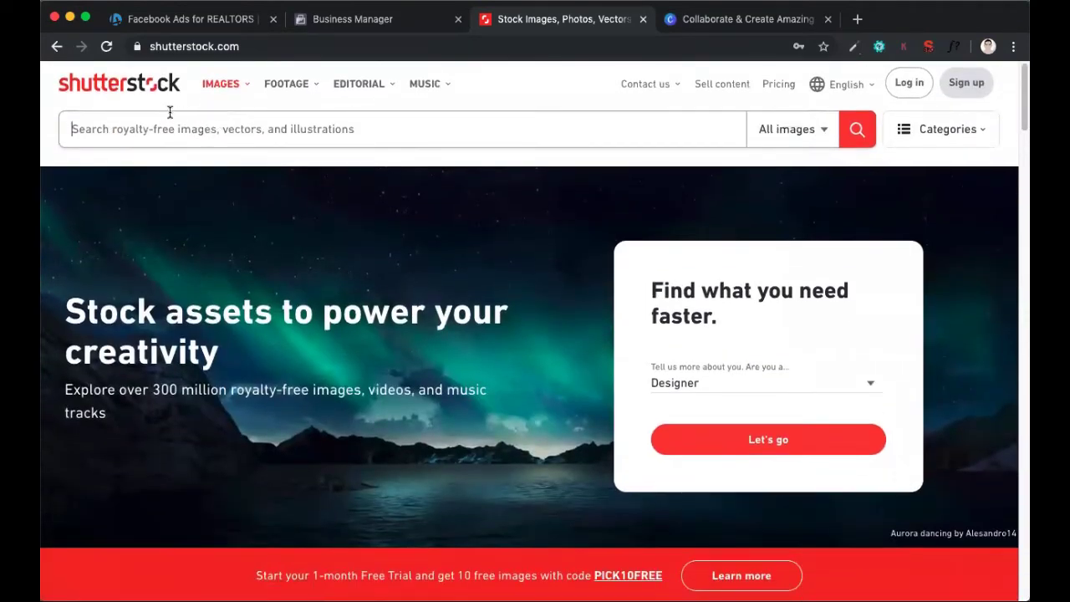
type("seniors ho")
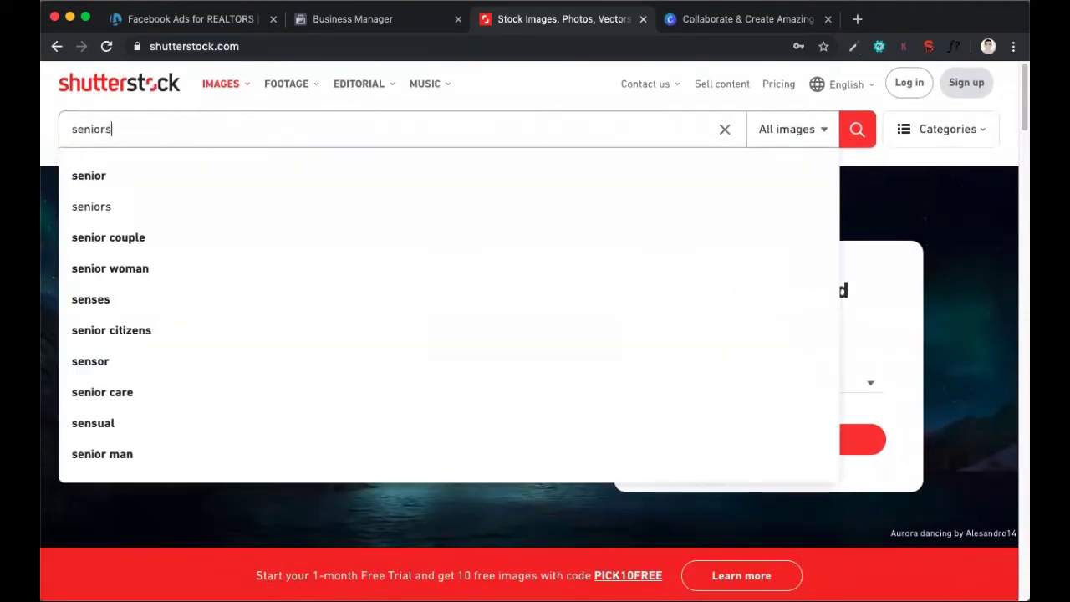
type("me")
key("Return")
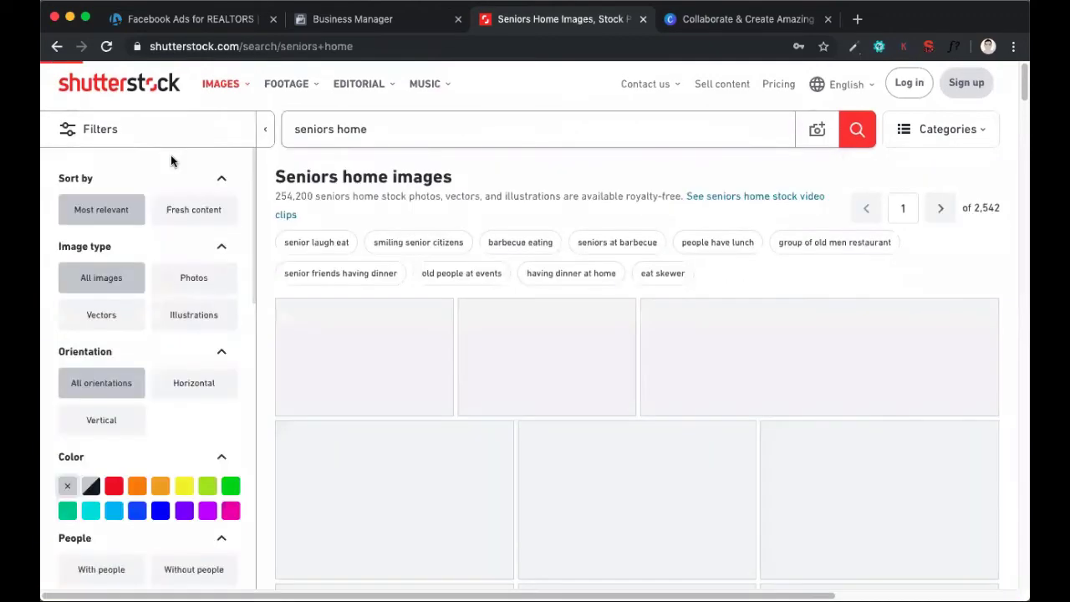
scroll(409, 283, "down", 2)
scroll(409, 284, "up", 1)
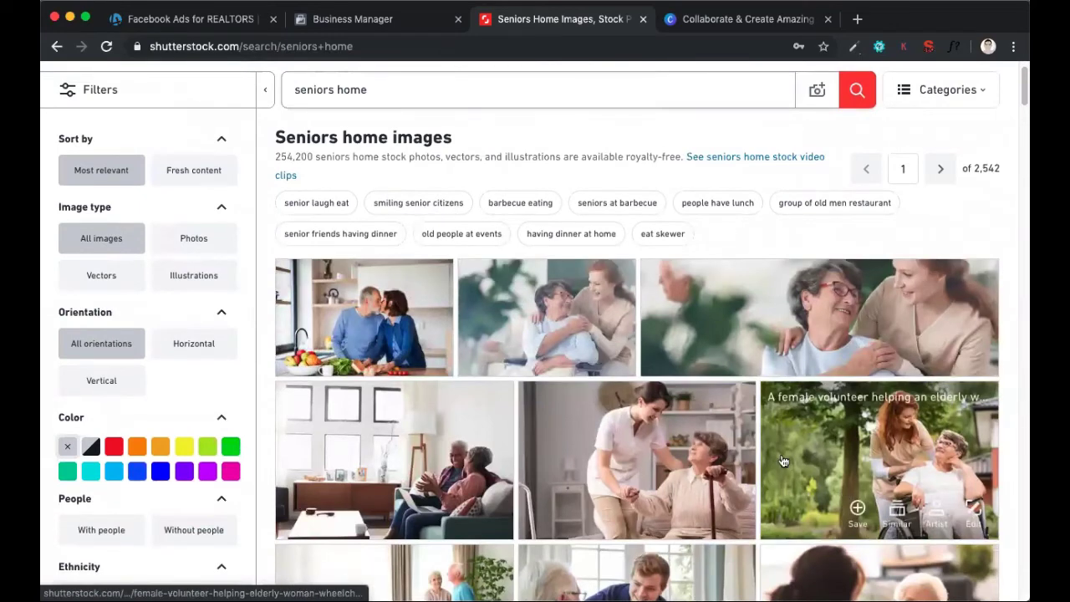
scroll(794, 473, "down", 1)
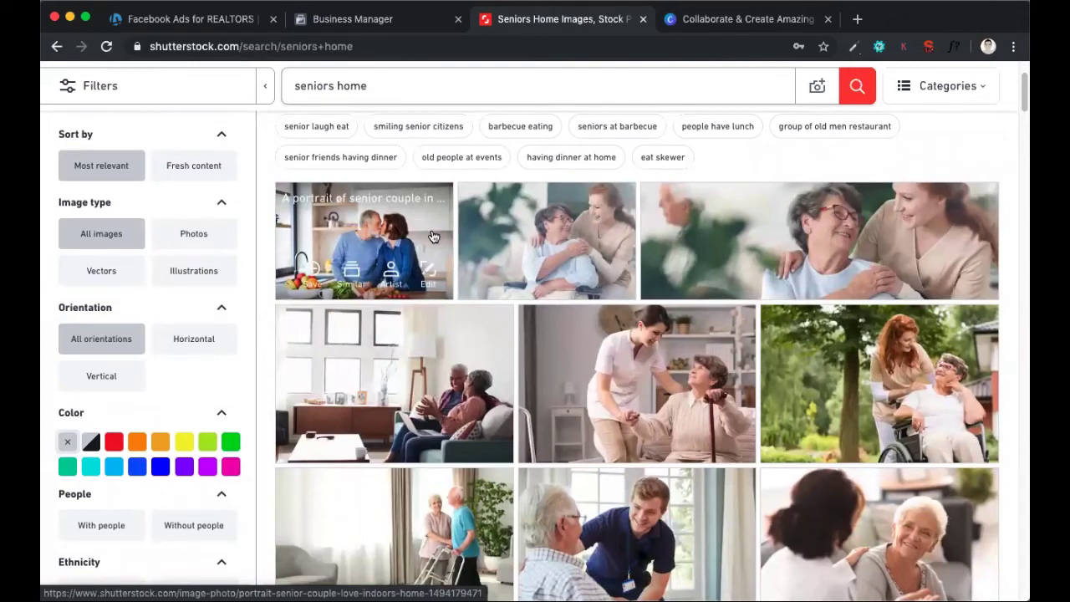
scroll(428, 232, "up", 2)
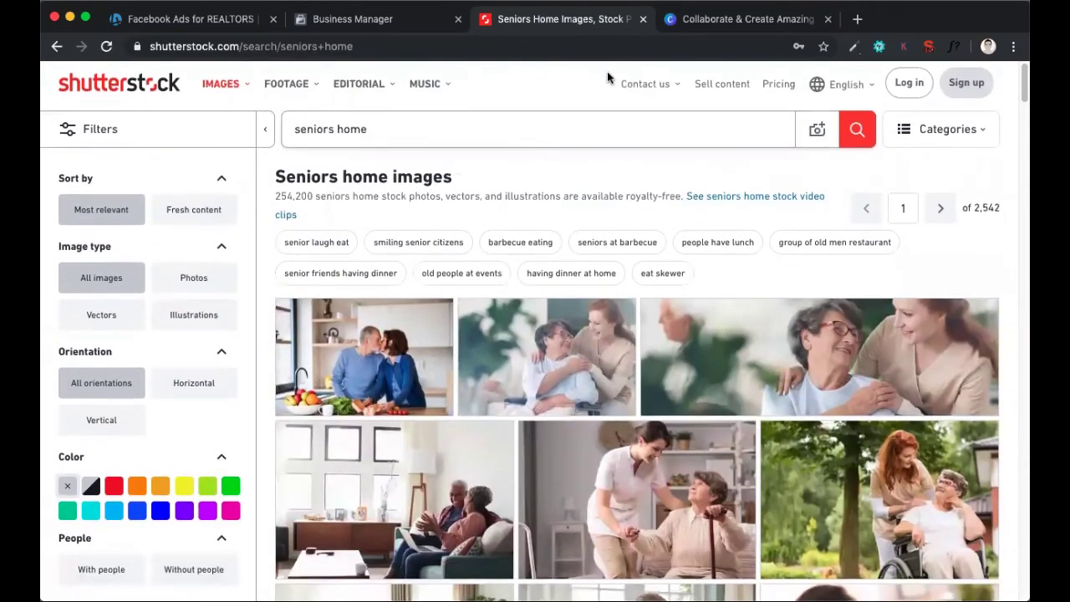
key("super+Tab")
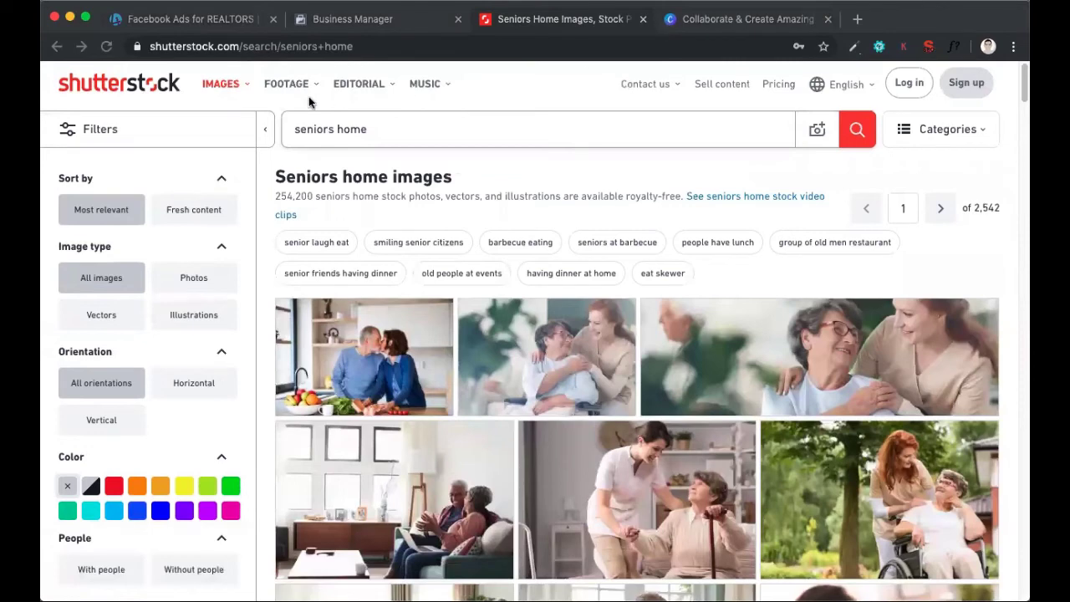
Search Shutterstock's stock footage for "seniors" and open the clip of the senior couple dancing in the kitchen
left_click(289, 88)
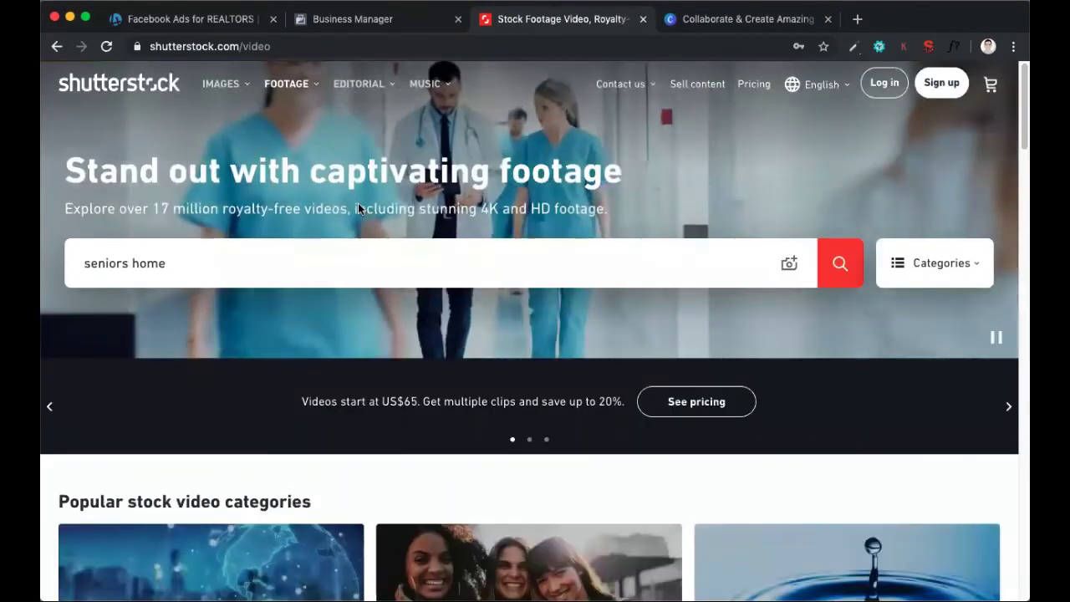
left_click(342, 269)
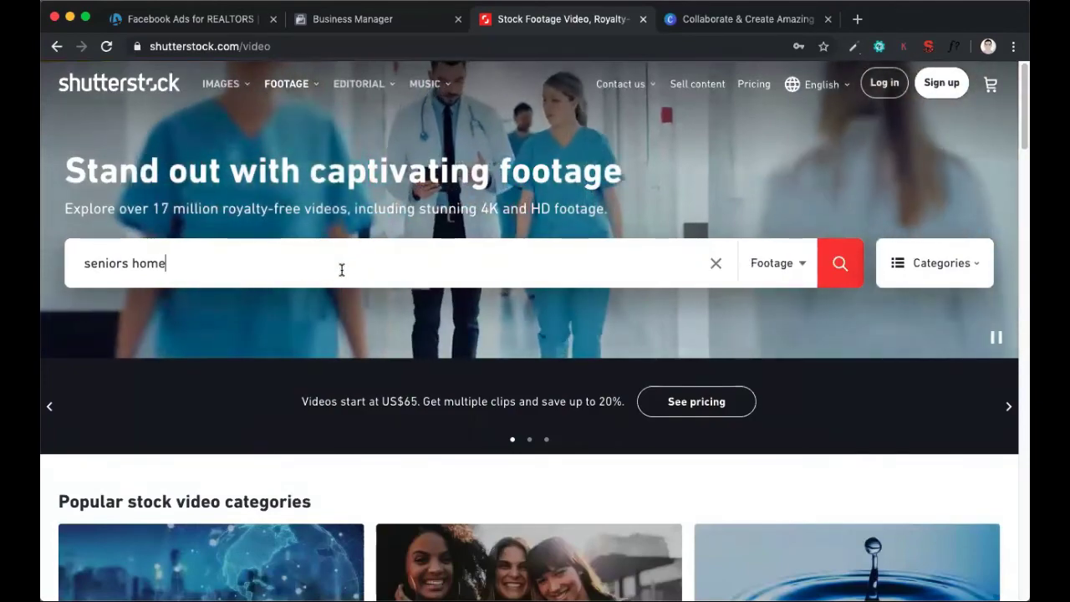
double_click(341, 270)
key("BackSpace")
key("Return")
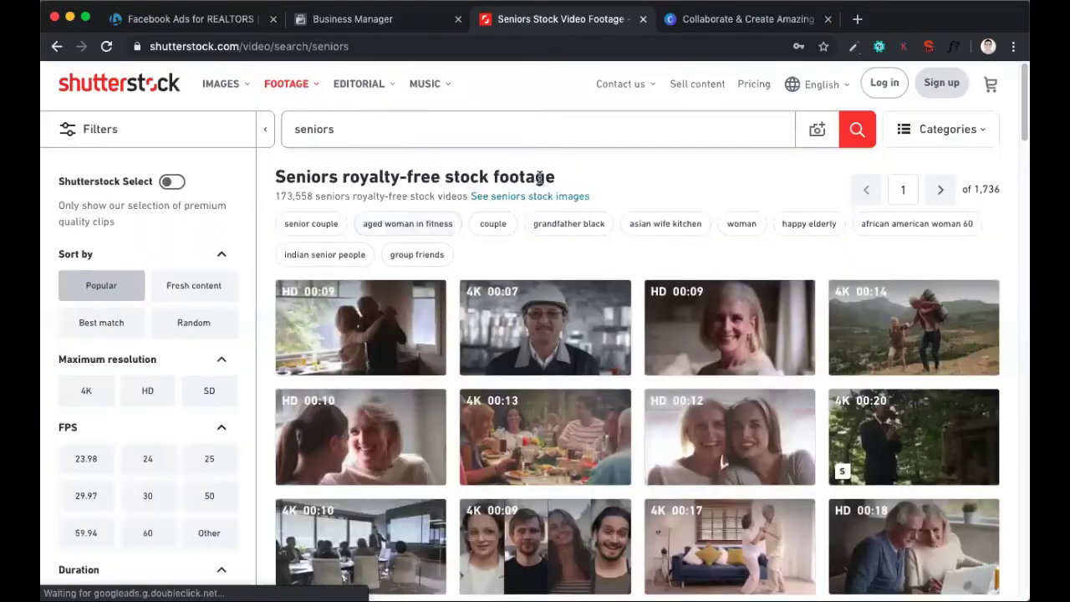
scroll(362, 278, "down", 1)
left_click(362, 279)
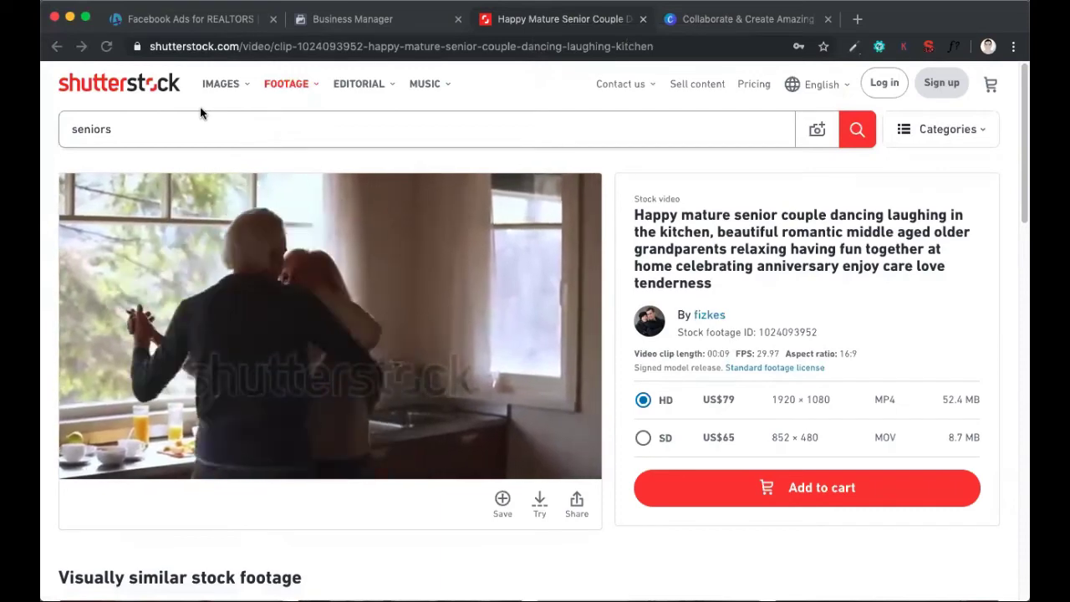
Close the Shutterstock page and look over the Canva home page
left_click(642, 18)
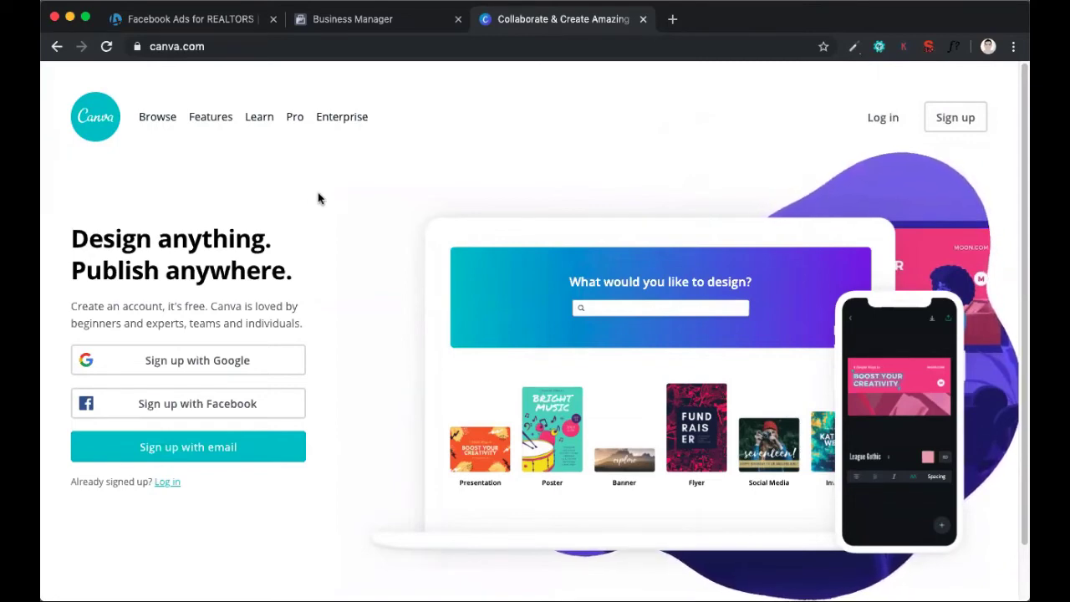
scroll(318, 198, "down", 2)
scroll(351, 209, "up", 2)
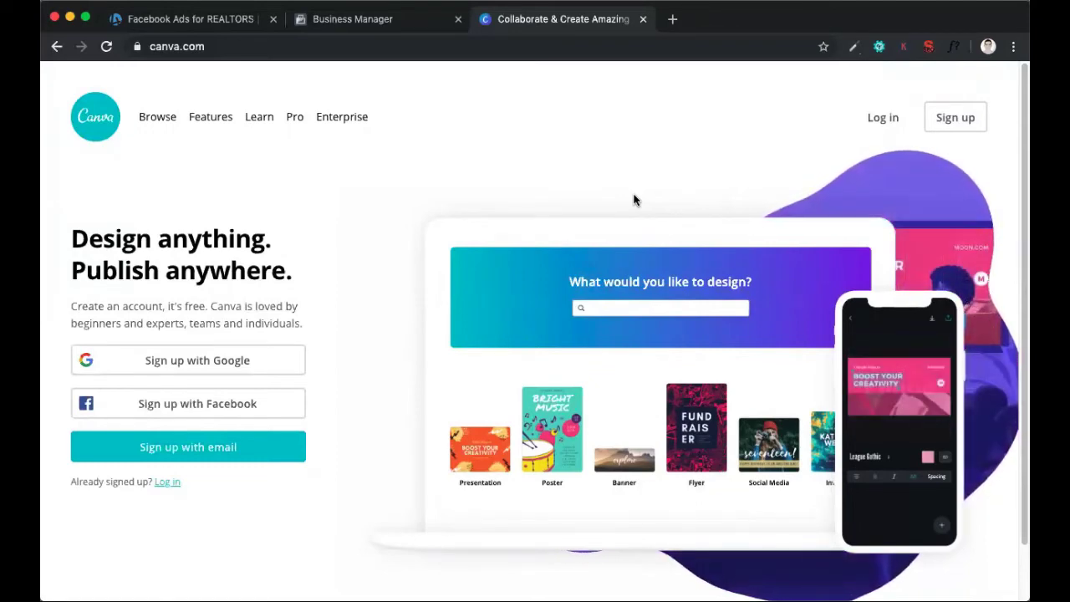
Check the ad creative checklist on the webinar page, switch to Business Manager and open Ads Manager
left_click(199, 27)
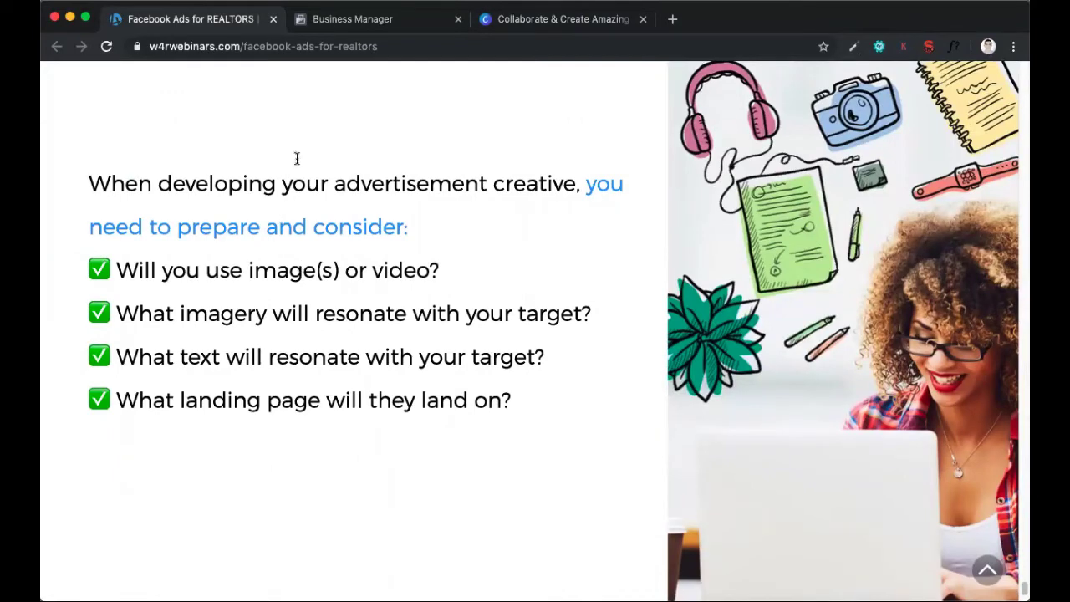
left_click(330, 26)
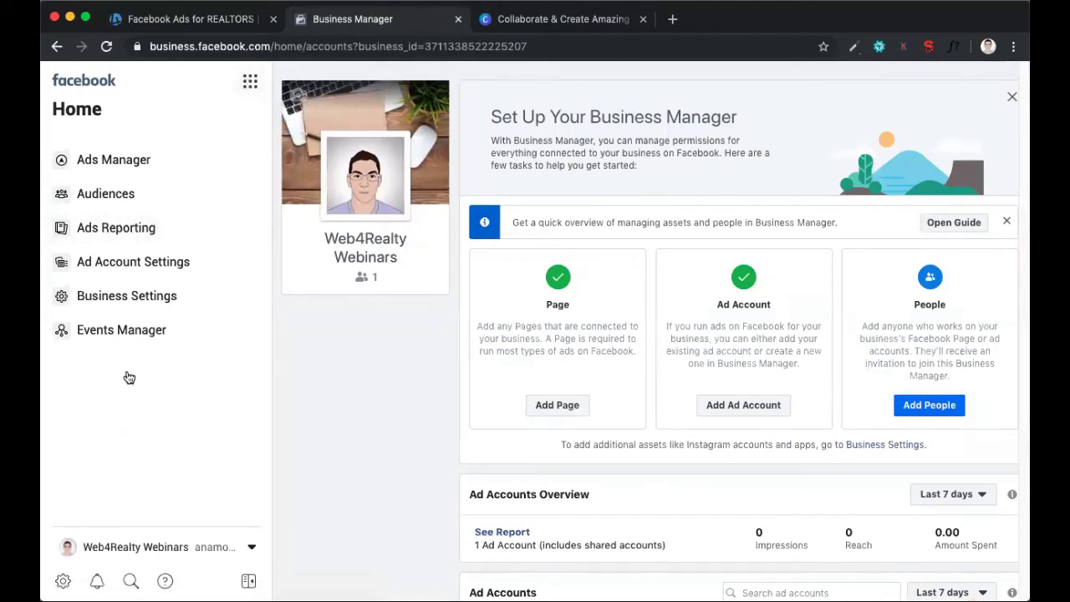
left_click(249, 85)
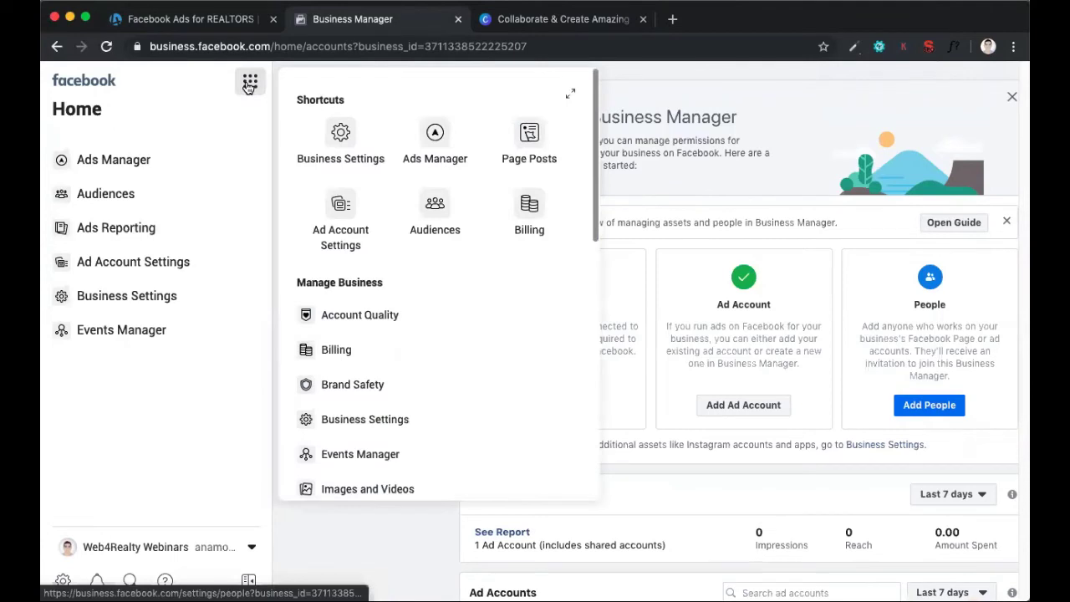
left_click(427, 150)
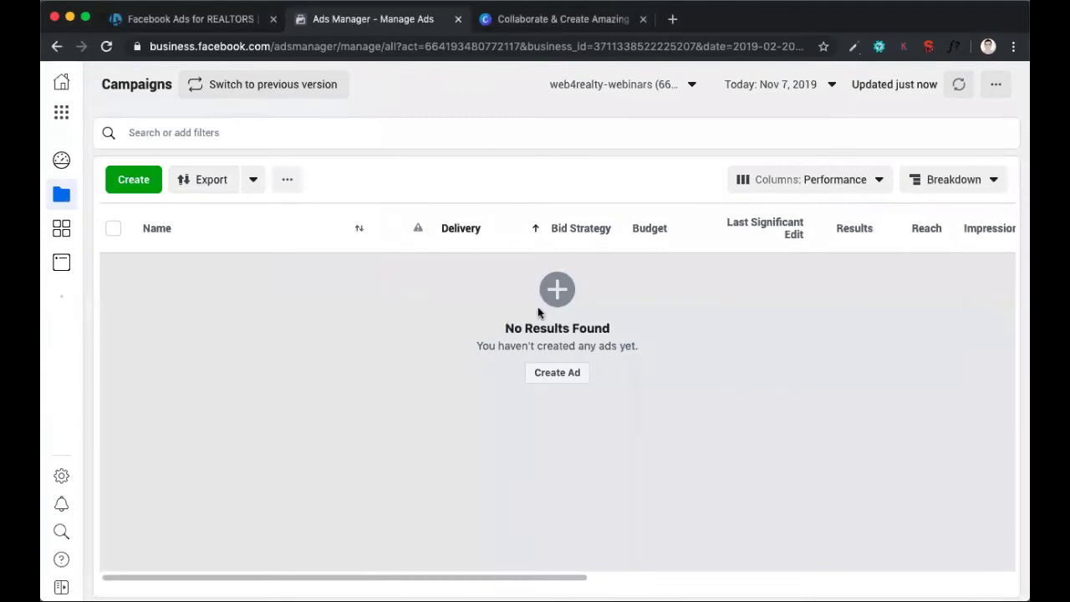
Examine the performance columns of the Campaigns table, from Delivery and Bid Strategy through to Amount Spent and Schedule
scroll(557, 260, "right", 2)
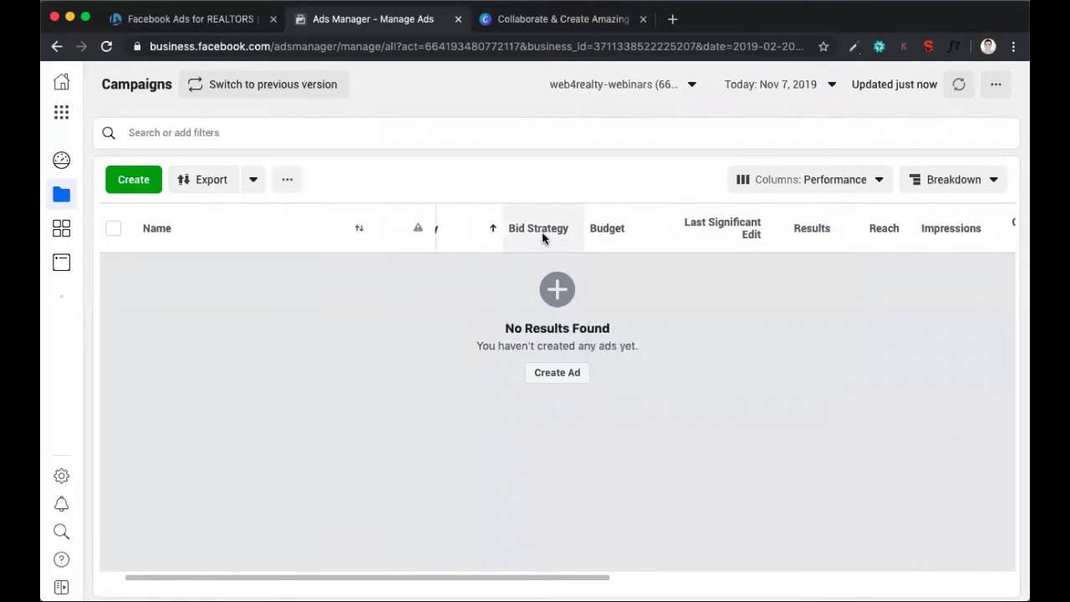
scroll(548, 239, "right", 5)
scroll(641, 239, "right", 4)
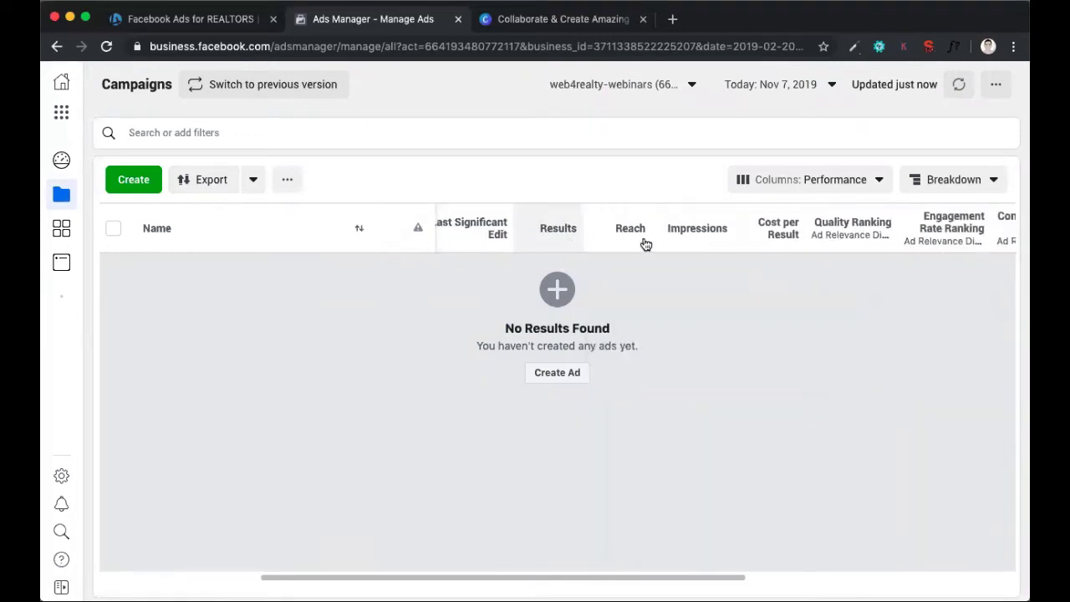
scroll(674, 238, "right", 2)
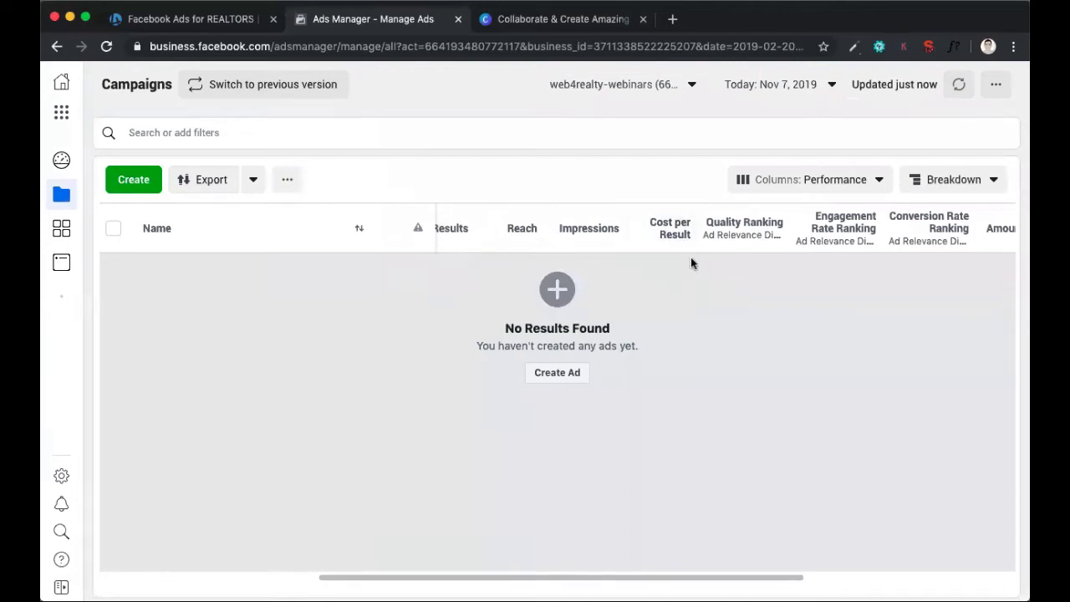
scroll(716, 241, "right", 10)
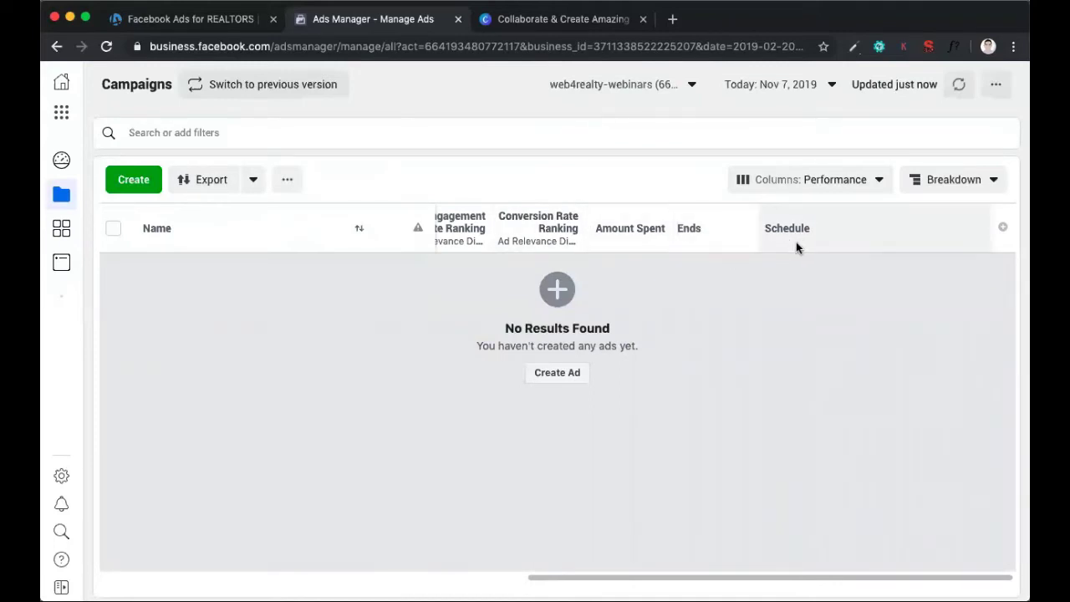
scroll(795, 245, "left", 7)
scroll(735, 242, "right", 7)
scroll(705, 251, "left", 15)
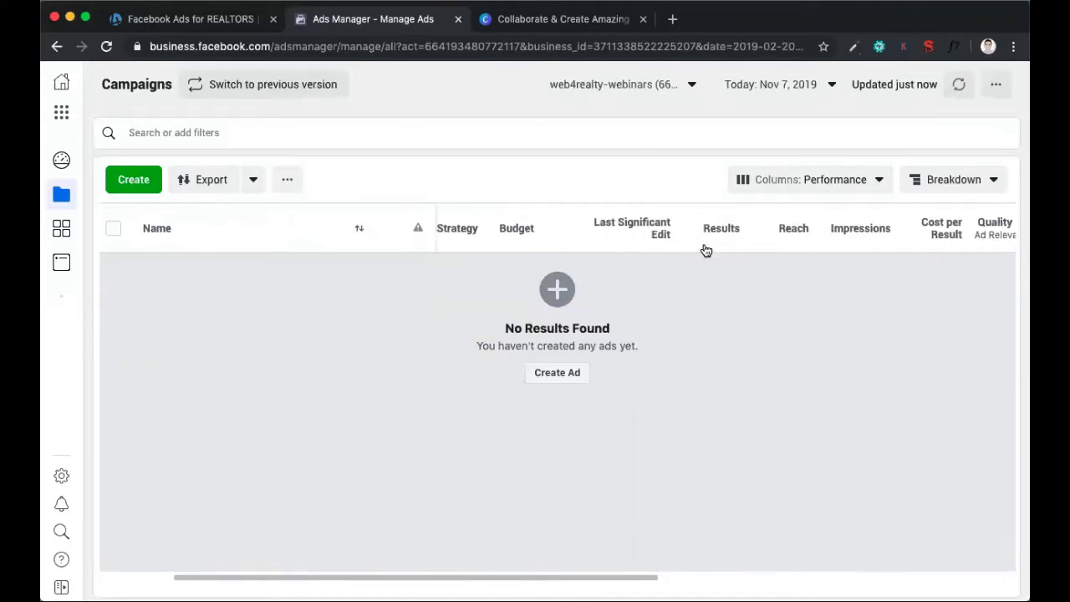
scroll(706, 251, "right", 15)
scroll(585, 244, "left", 3)
scroll(627, 239, "right", 3)
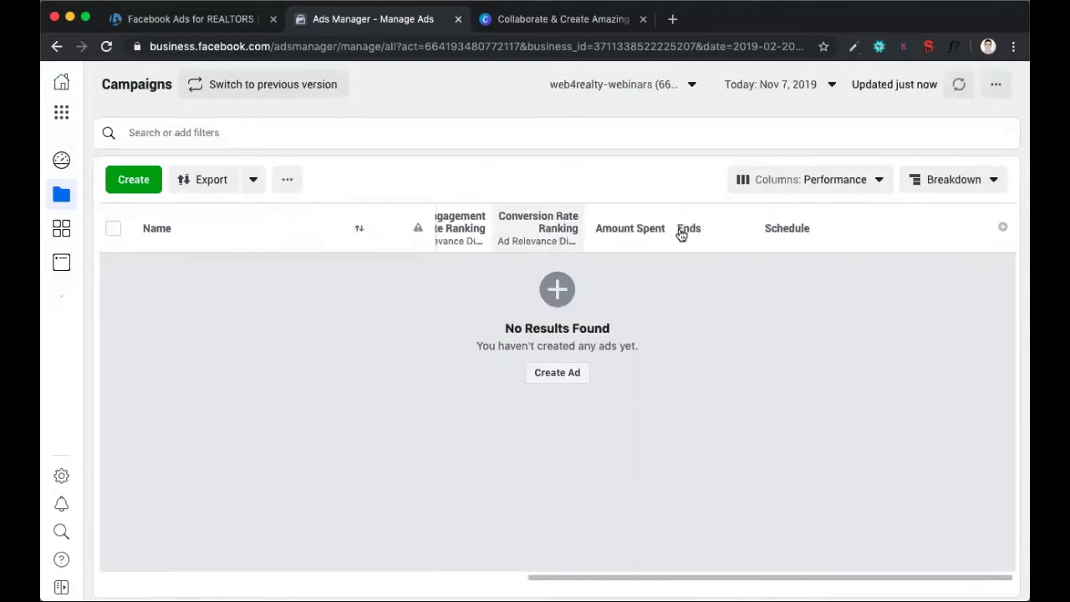
Open column customization for the Campaigns table and review the available performance, ad relevance and cost metrics
left_click(1003, 231)
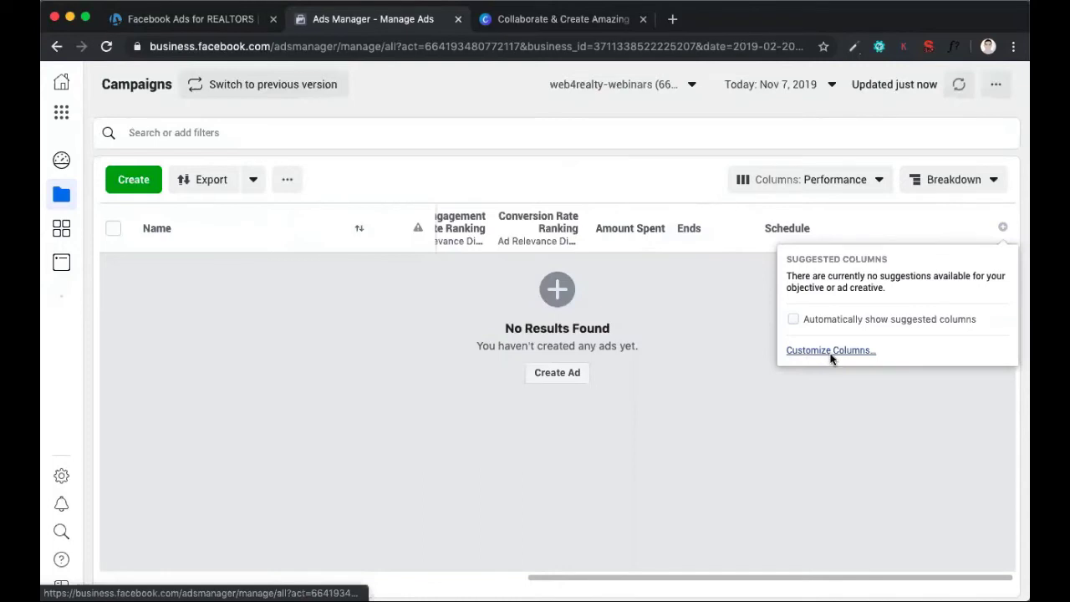
left_click(830, 350)
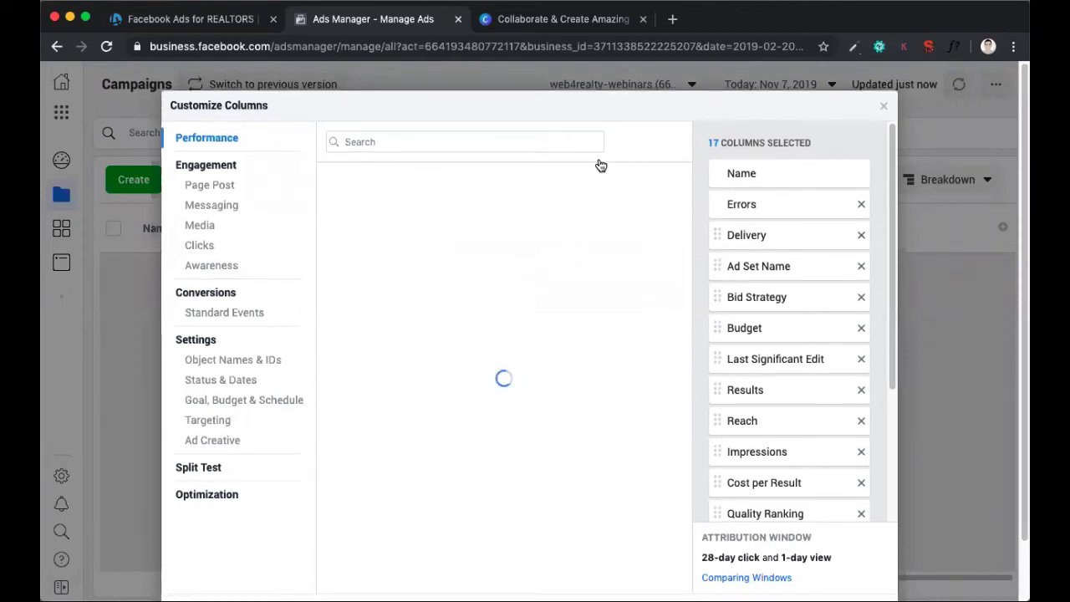
scroll(569, 285, "down", 1)
scroll(569, 285, "down", 1)
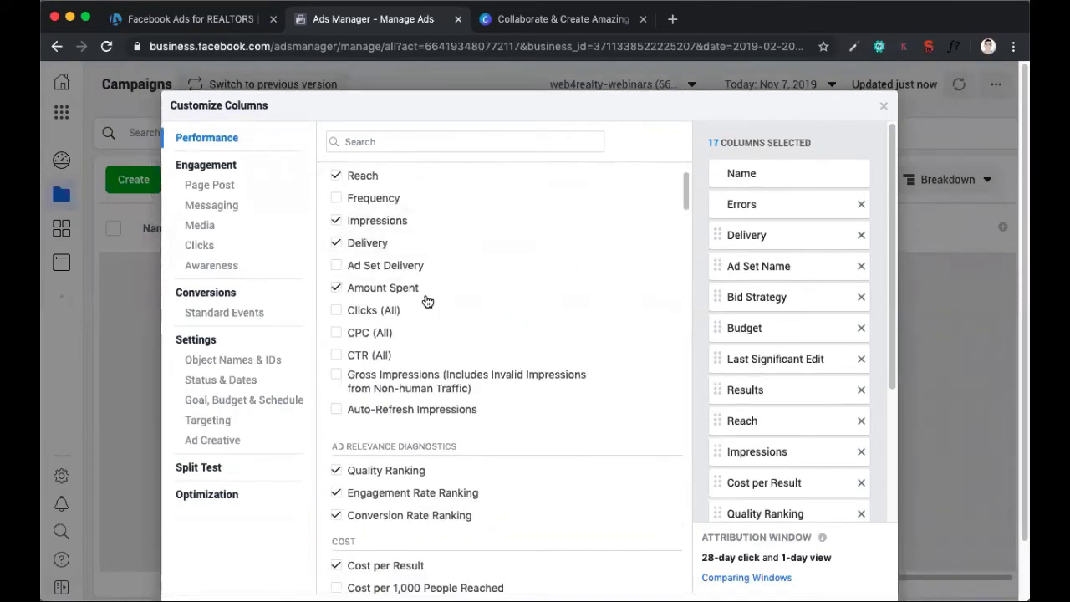
scroll(410, 326, "down", 1)
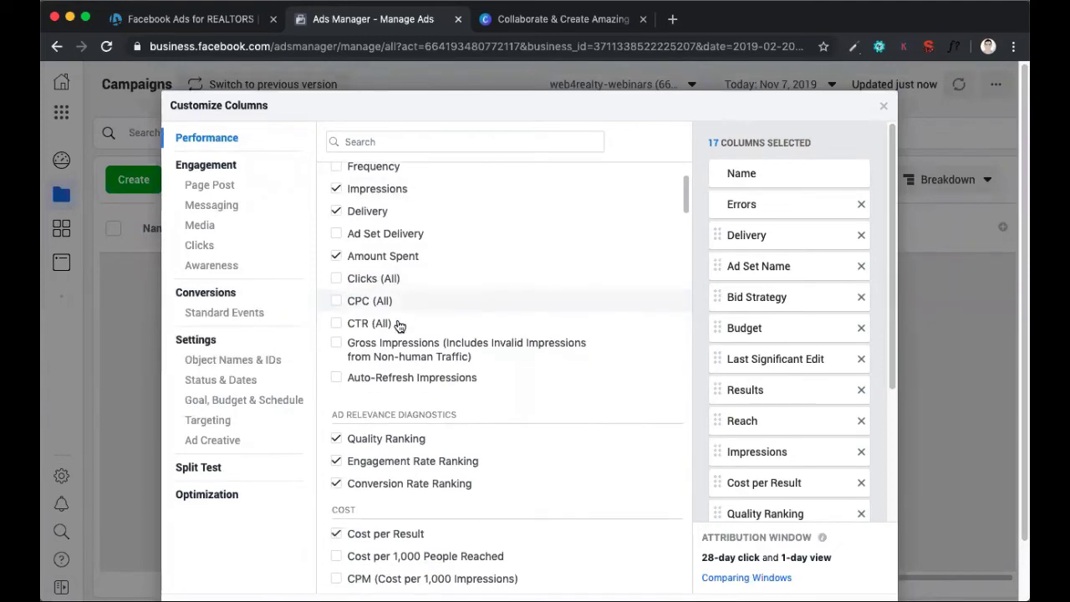
scroll(338, 308, "down", 14)
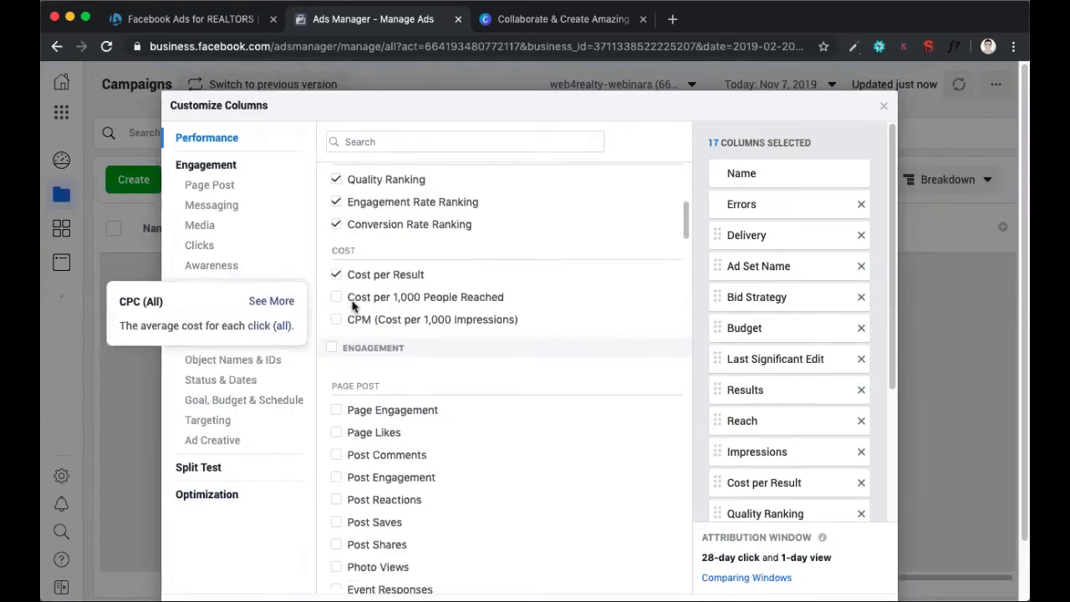
Review the media and click metrics available as columns, including Video Plays at 25%, and close the customization without changes
scroll(483, 322, "down", 20)
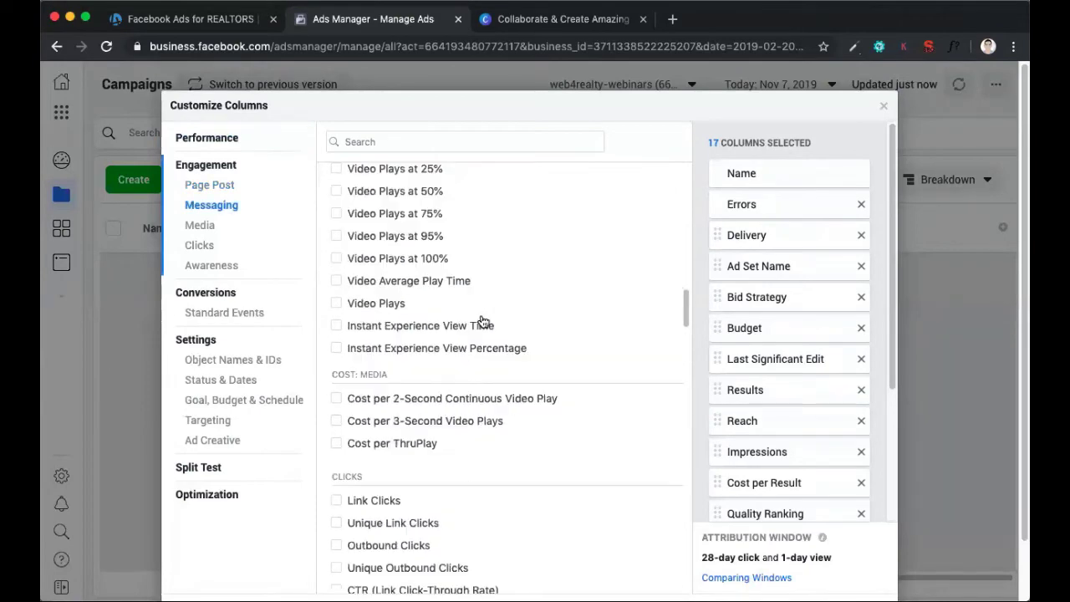
scroll(483, 322, "up", 18)
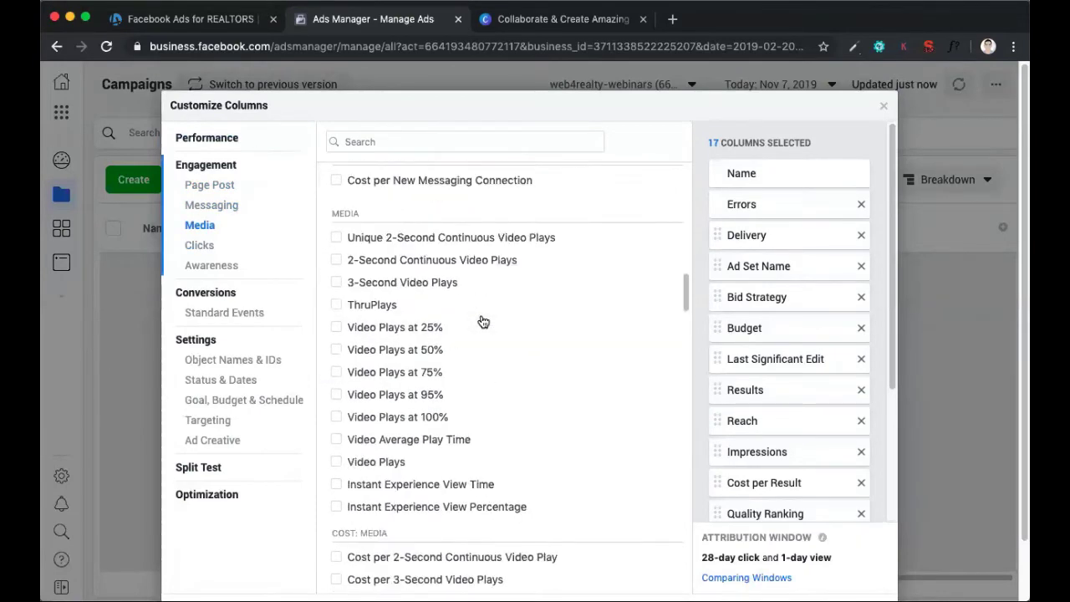
scroll(452, 292, "down", 4)
mouse_move(440, 302)
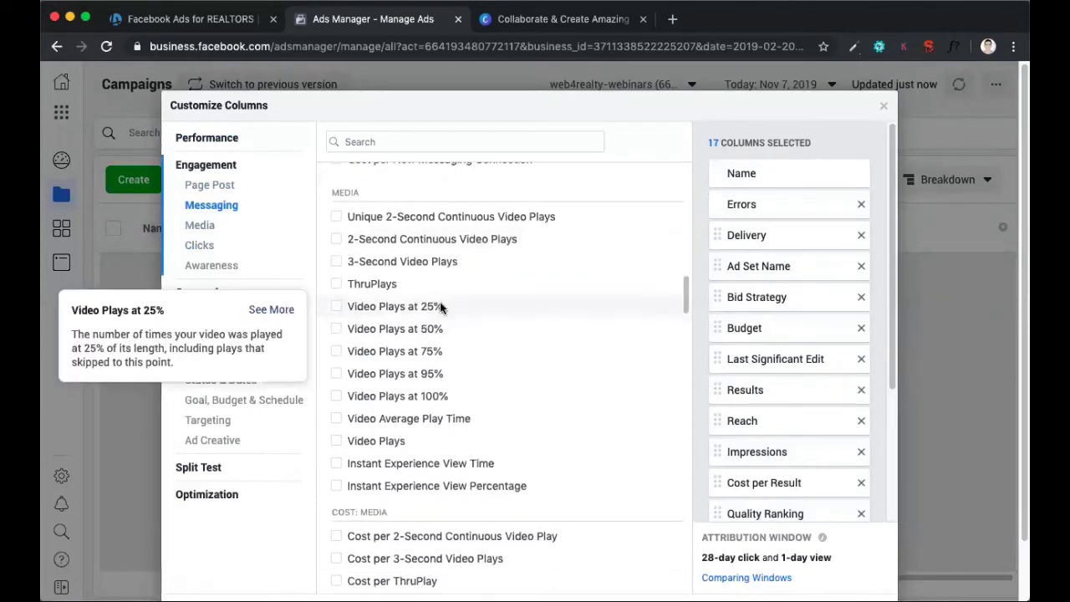
mouse_move(452, 338)
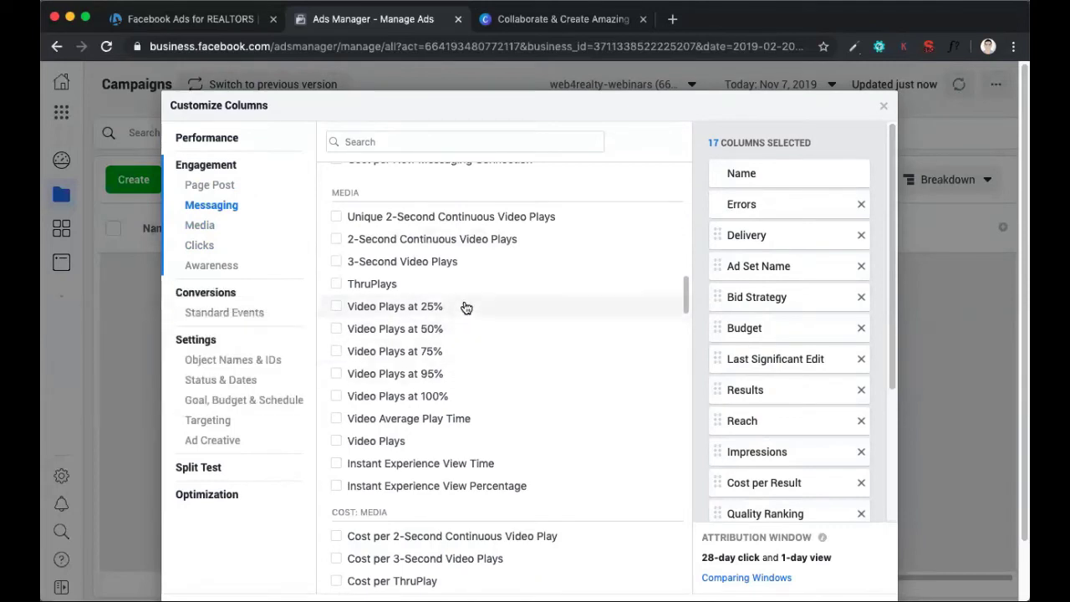
scroll(464, 313, "down", 3)
scroll(501, 314, "down", 5)
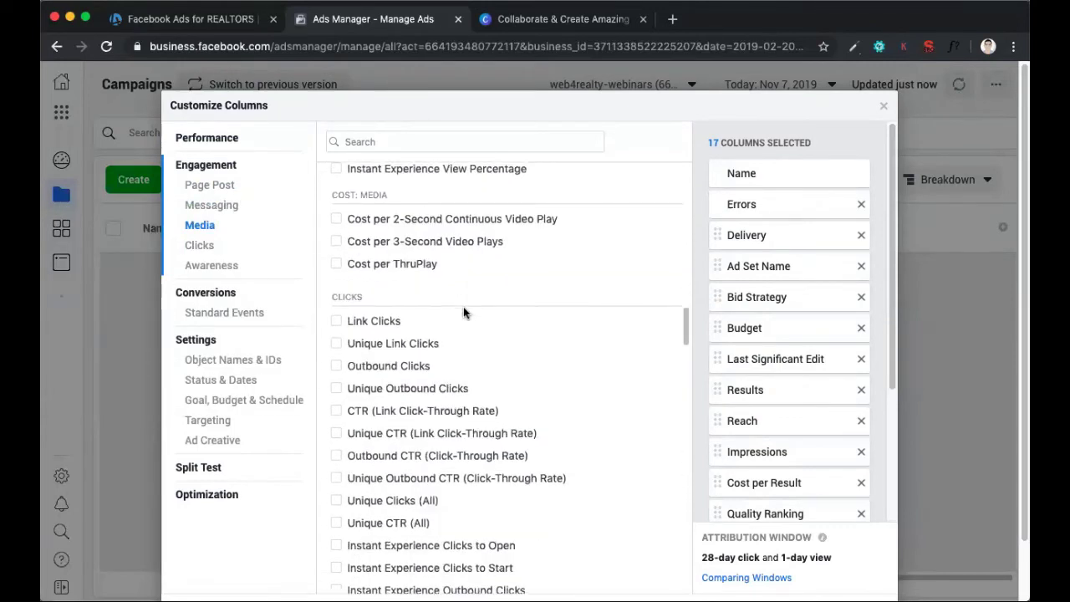
mouse_move(567, 324)
left_click(886, 109)
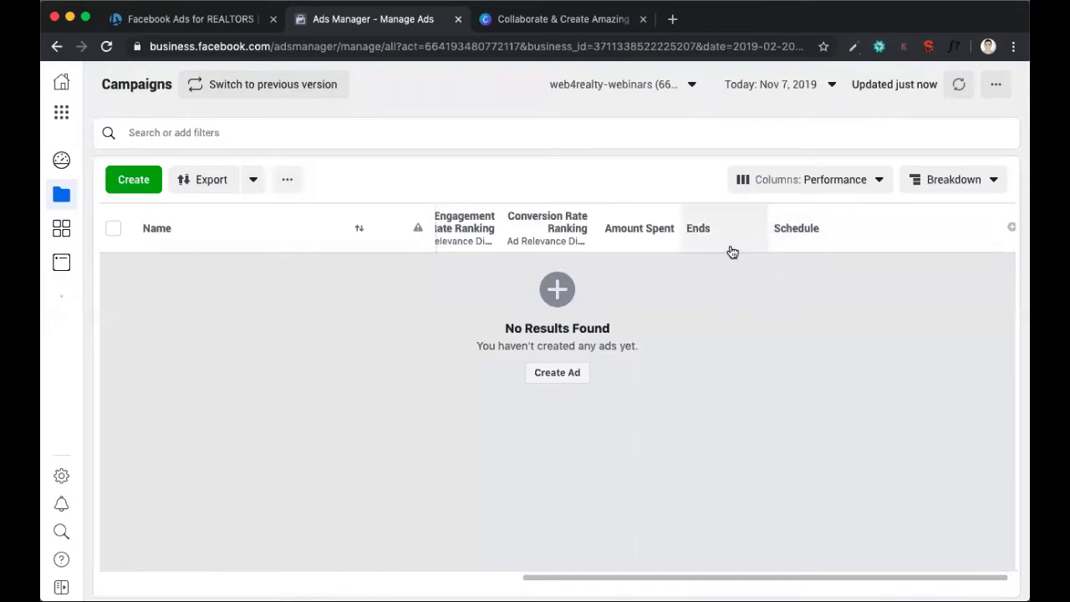
scroll(732, 252, "left", 10)
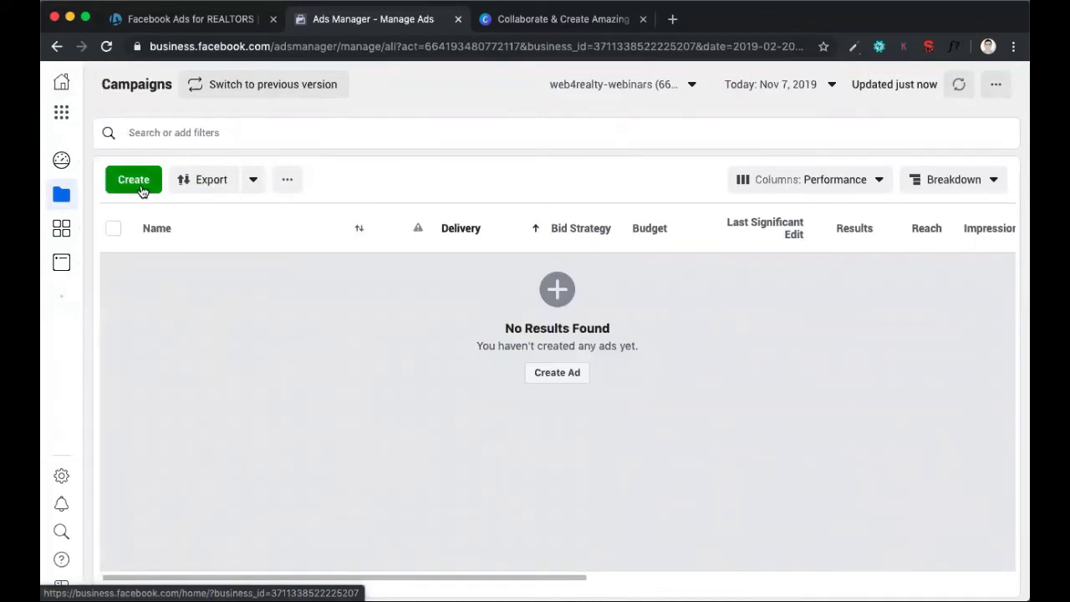
Start creating a new campaign, dismiss the previously saved draft and choose Traffic as the marketing objective
left_click(134, 180)
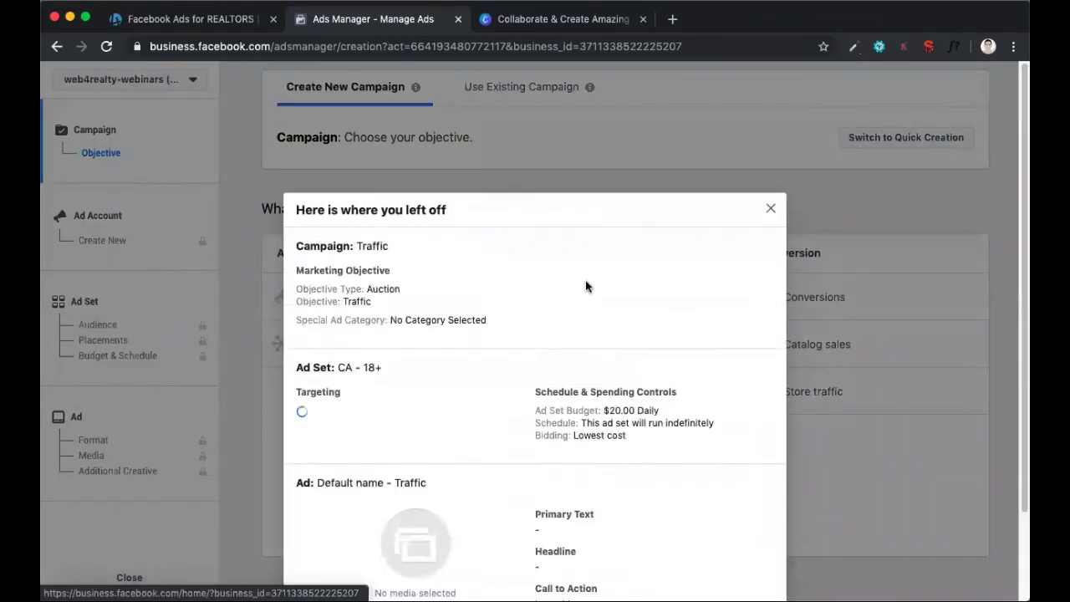
left_click(770, 208)
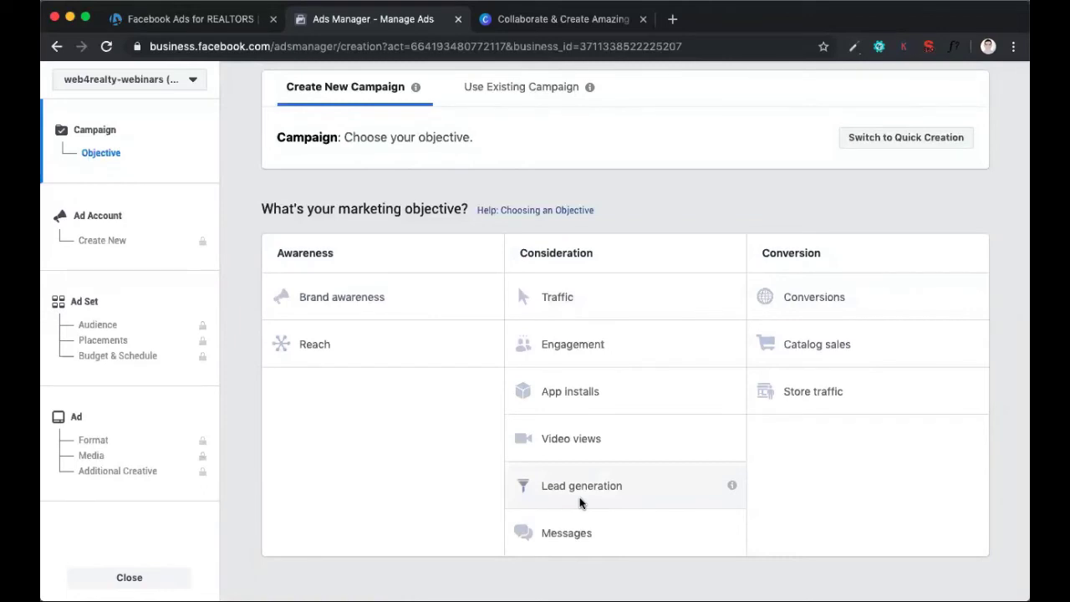
left_click(580, 298)
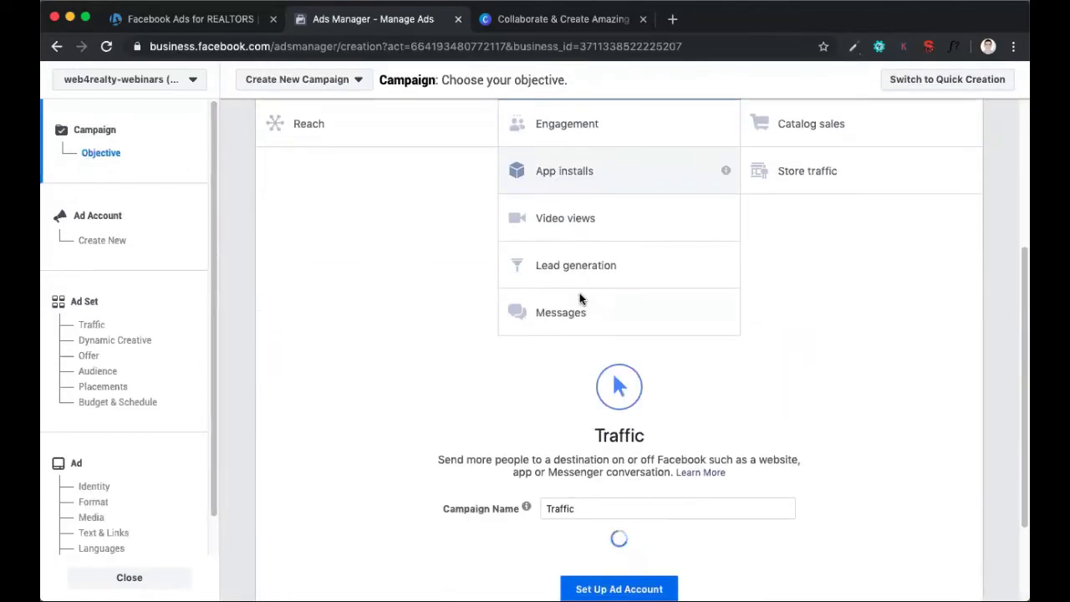
Name the Traffic campaign Testing
double_click(575, 332)
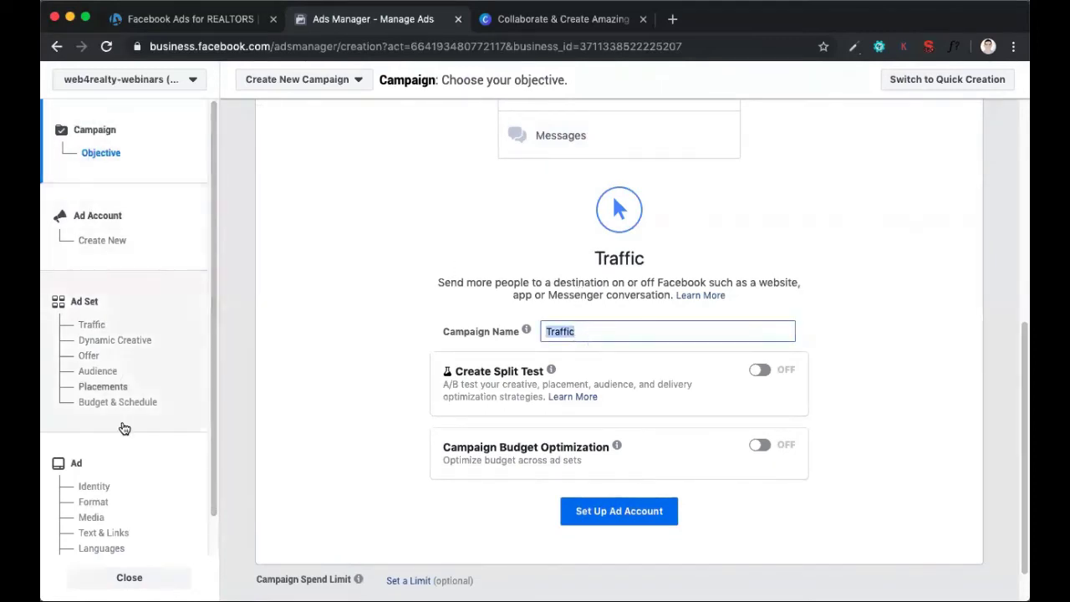
scroll(138, 271, "down", 1)
scroll(138, 274, "up", 1)
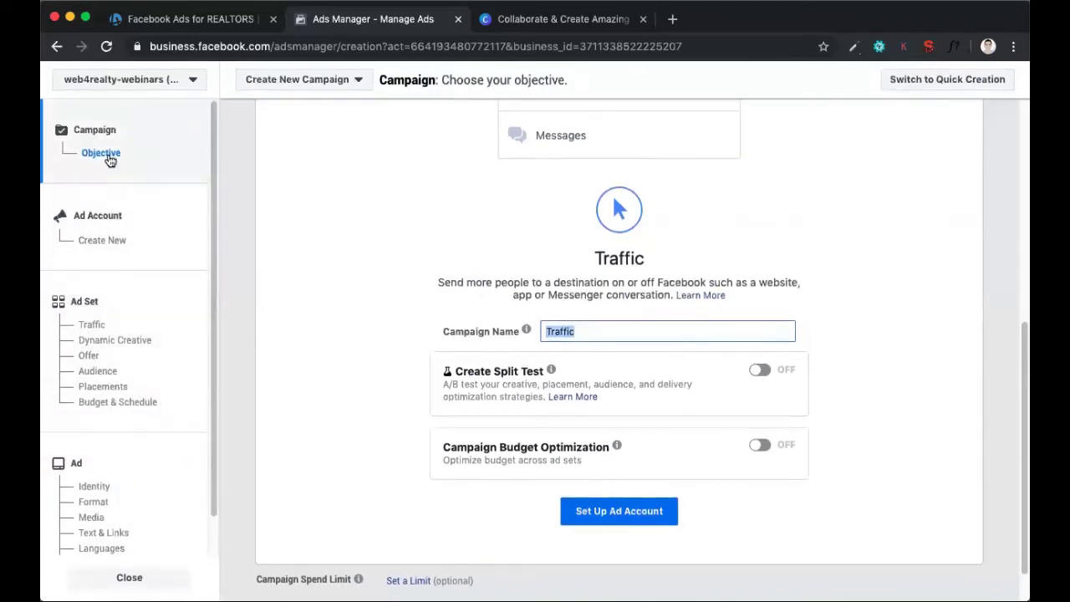
scroll(125, 175, "down", 1)
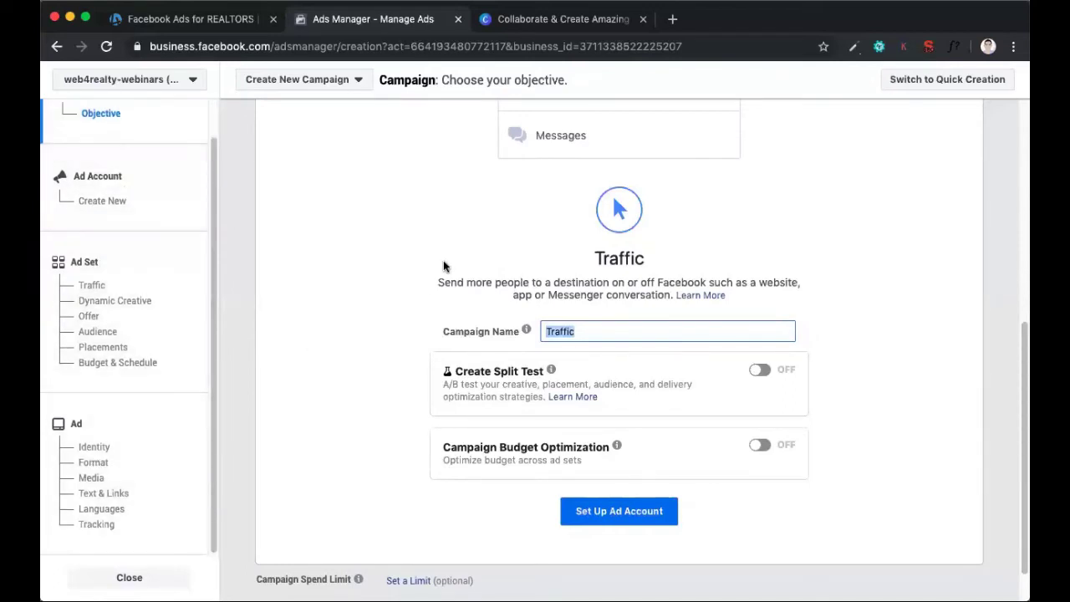
scroll(501, 301, "up", 2)
scroll(602, 418, "down", 1)
type("Ts")
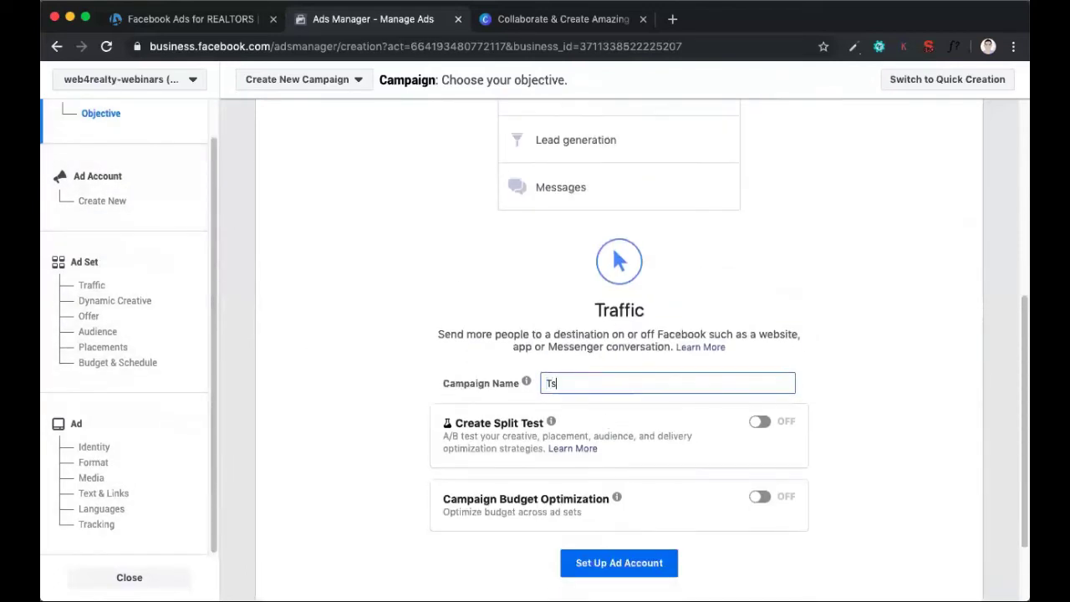
type("sting")
Proceed to ad account setup and accept Canada, Canadian Dollar and America/Toronto to reach the ad set settings
scroll(718, 227, "down", 2)
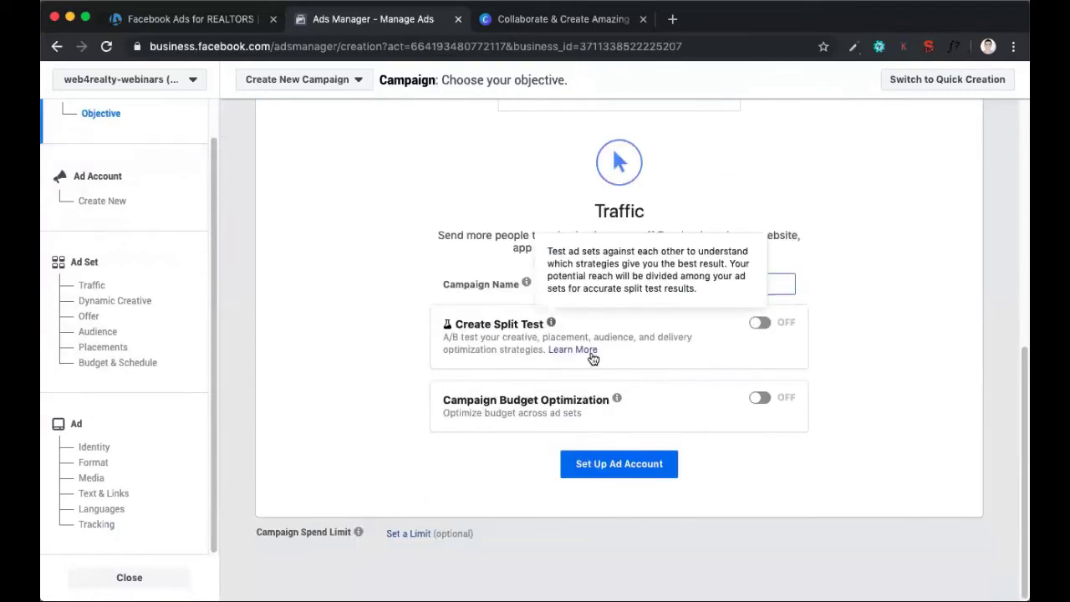
mouse_move(618, 398)
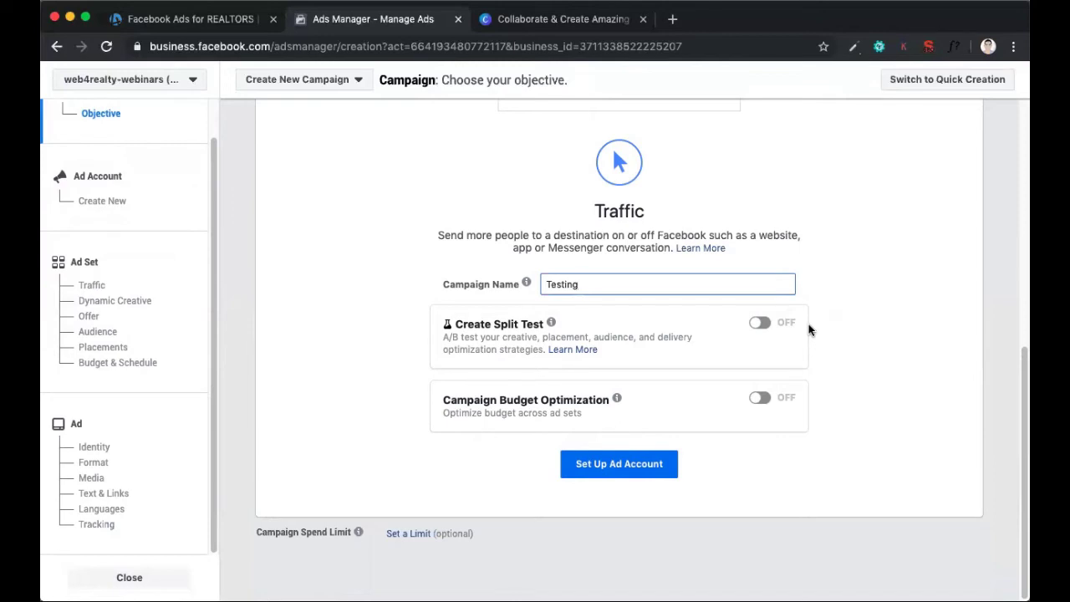
left_click(616, 464)
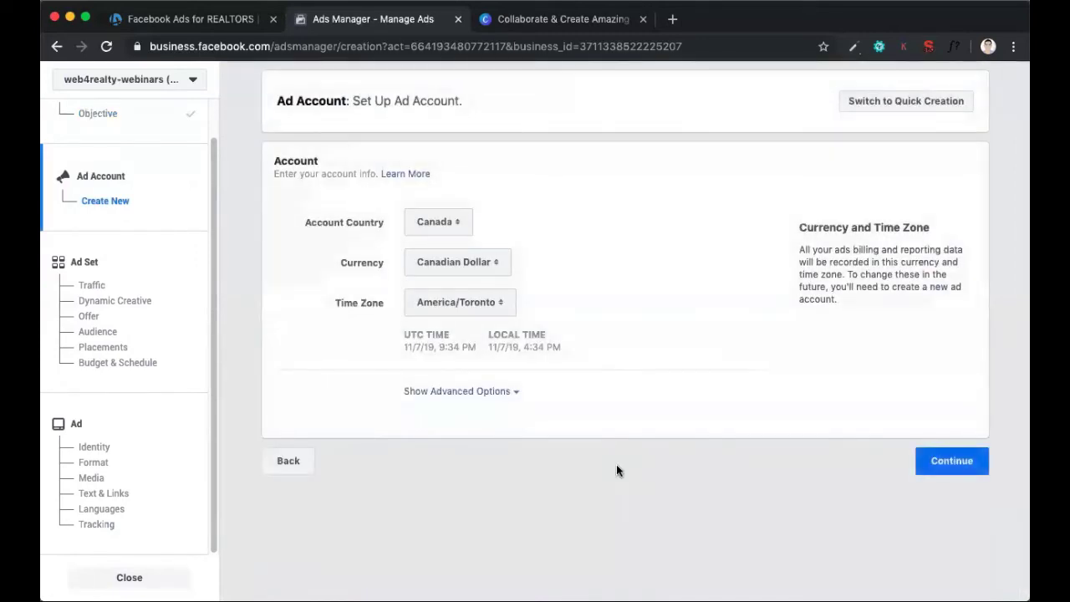
left_click(934, 462)
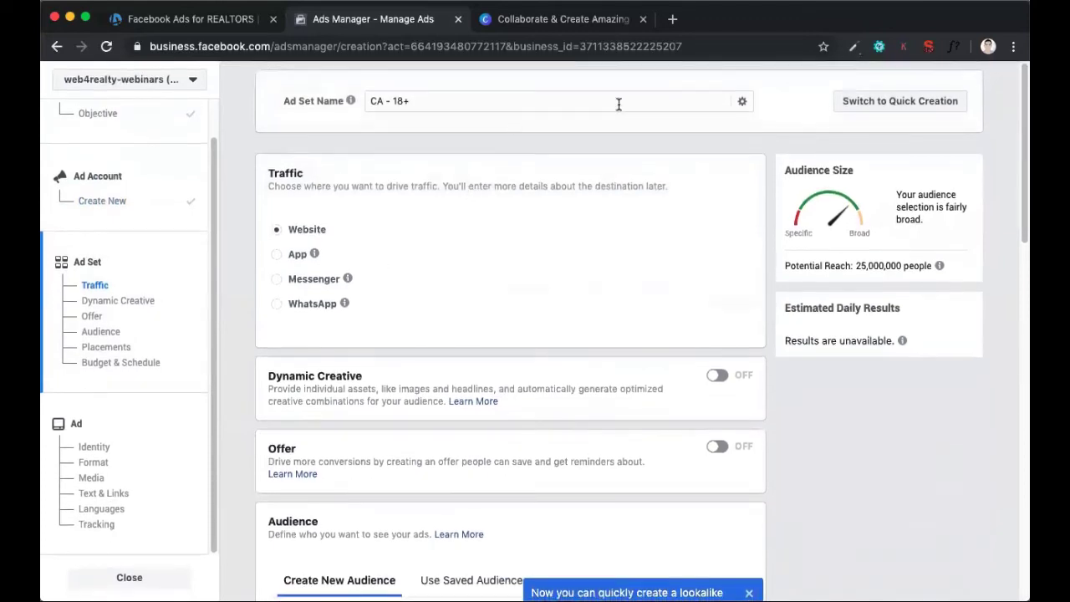
Rename the ad set as Seniors on Desktop
left_click(619, 104)
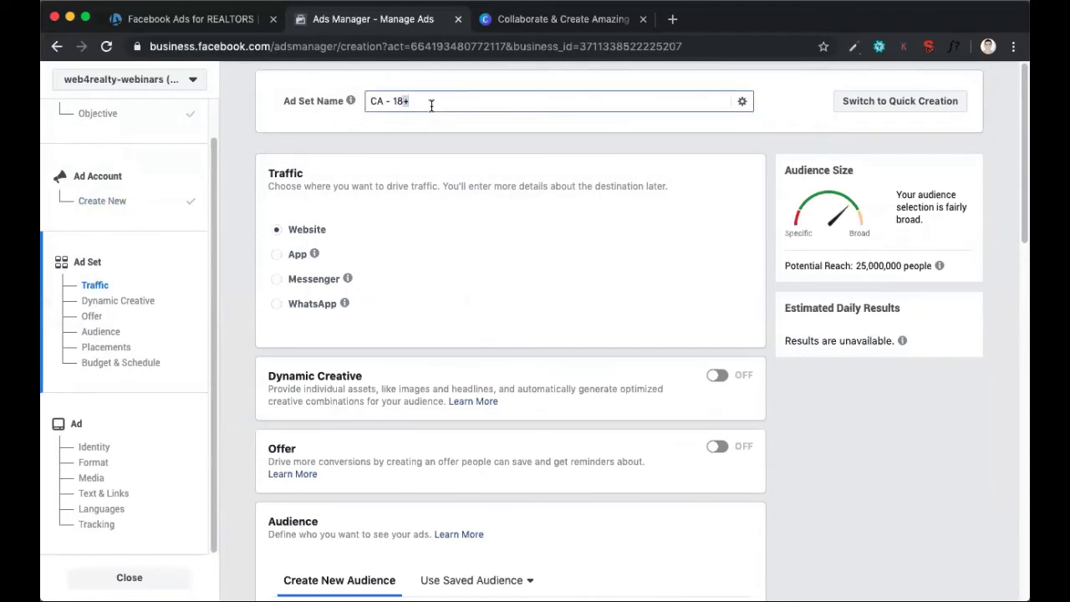
triple_click(432, 104)
type("Seniors on Ds")
key("BackSpace")
type("esktop")
mouse_move(352, 106)
Dismiss the lookalike audience tip and review the ad set's default audience settings and potential reach
scroll(360, 147, "down", 4)
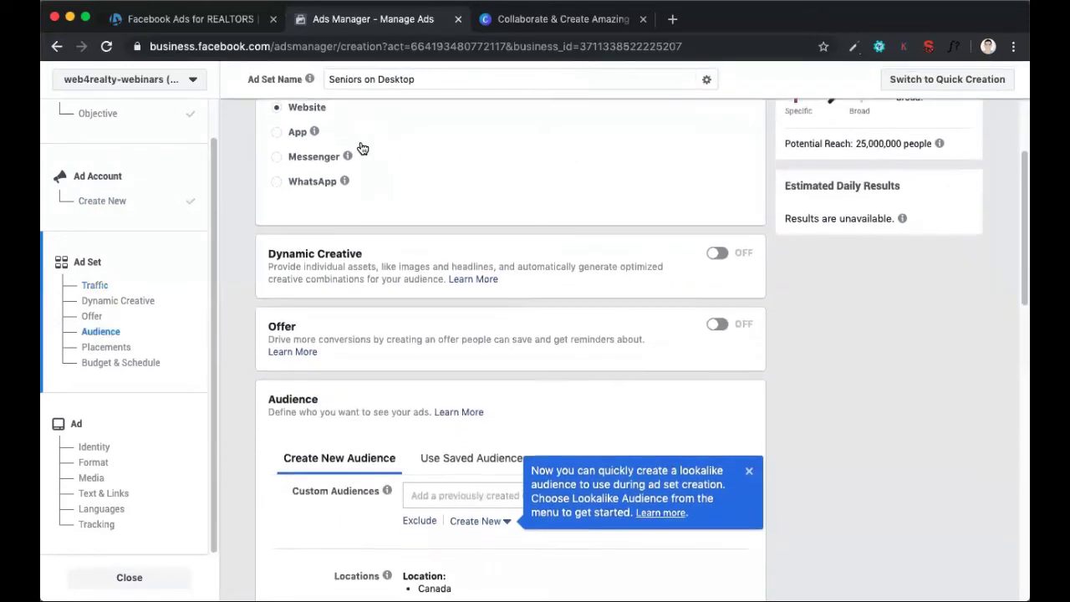
scroll(362, 147, "down", 4)
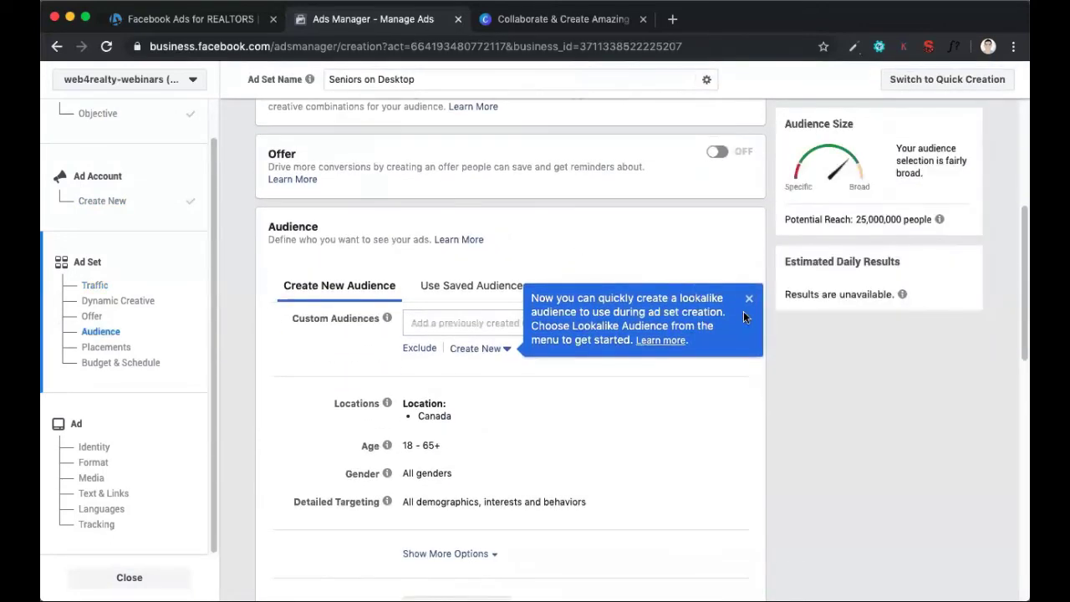
left_click(750, 302)
scroll(699, 385, "down", 3)
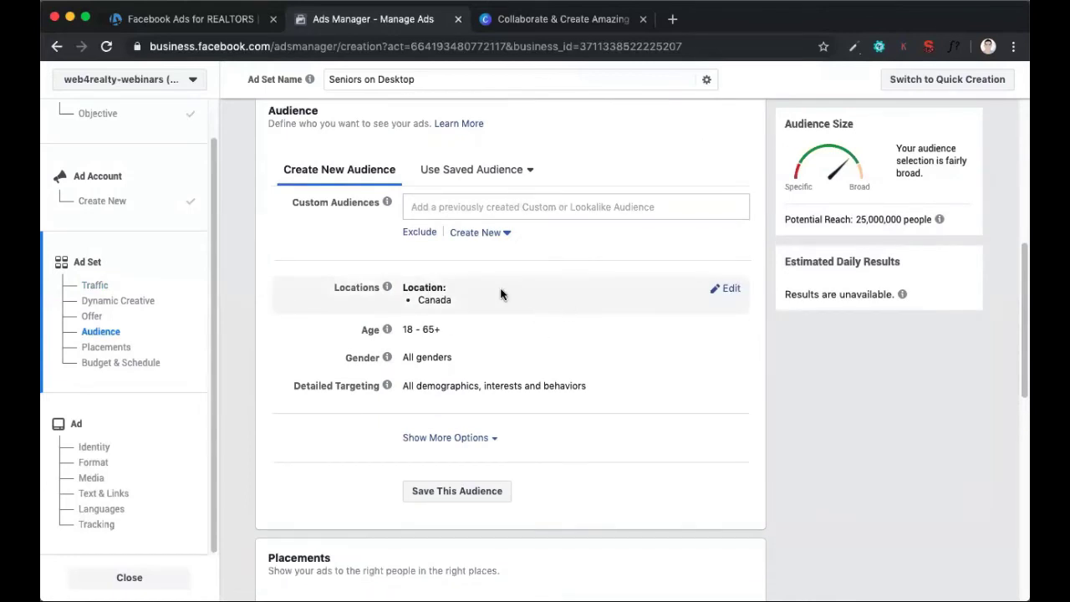
scroll(500, 293, "down", 2)
scroll(501, 293, "up", 1)
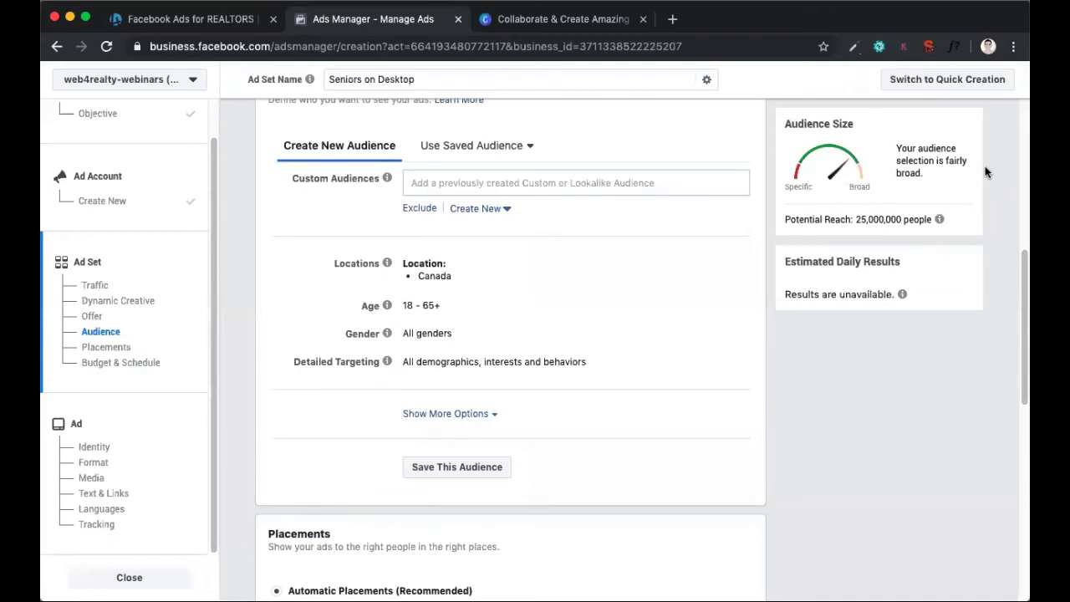
mouse_move(940, 219)
left_click_drag(857, 219, 933, 220)
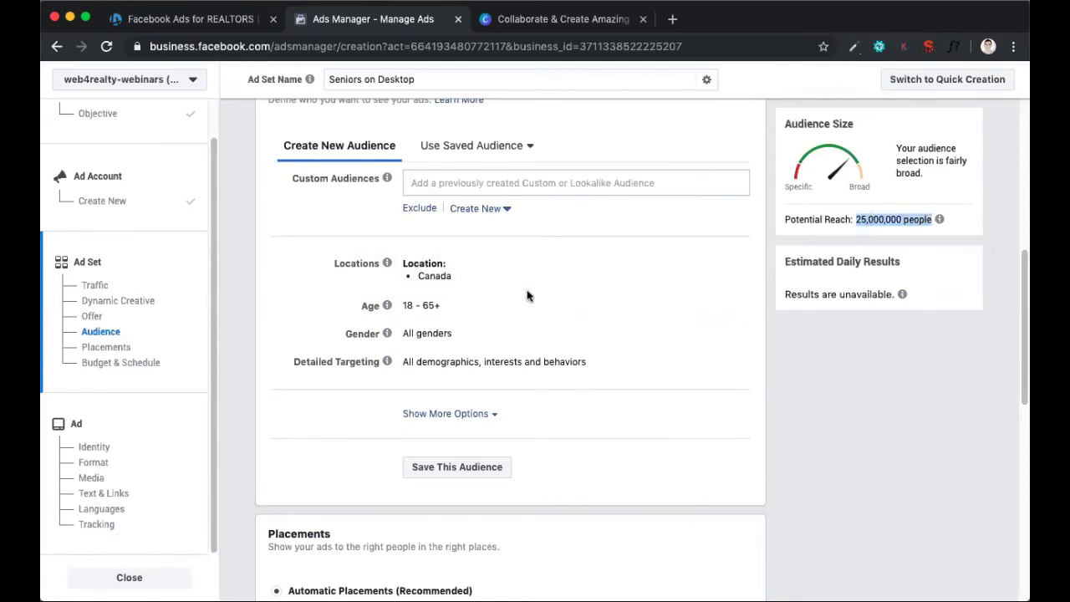
Replace the audience location with Oakville, Ontario, limited to the current city only
left_click(717, 266)
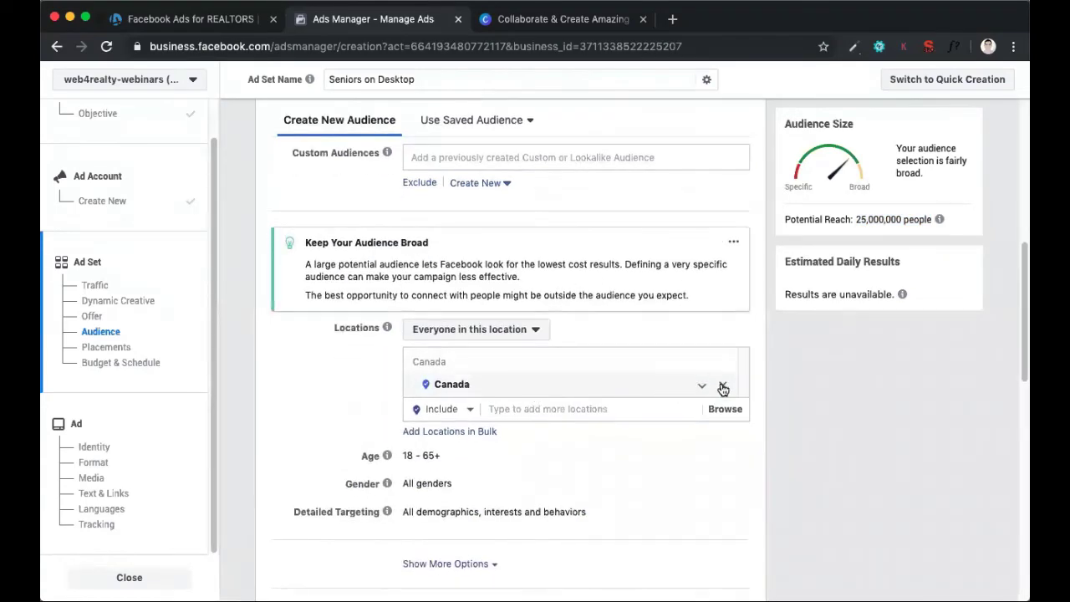
left_click(660, 409)
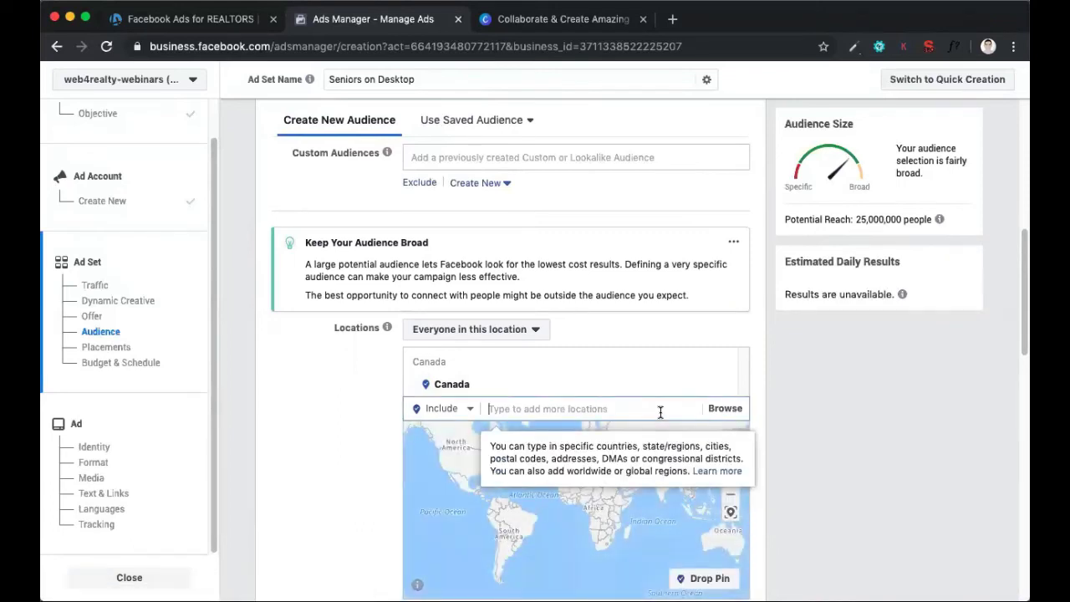
scroll(563, 395, "down", 1)
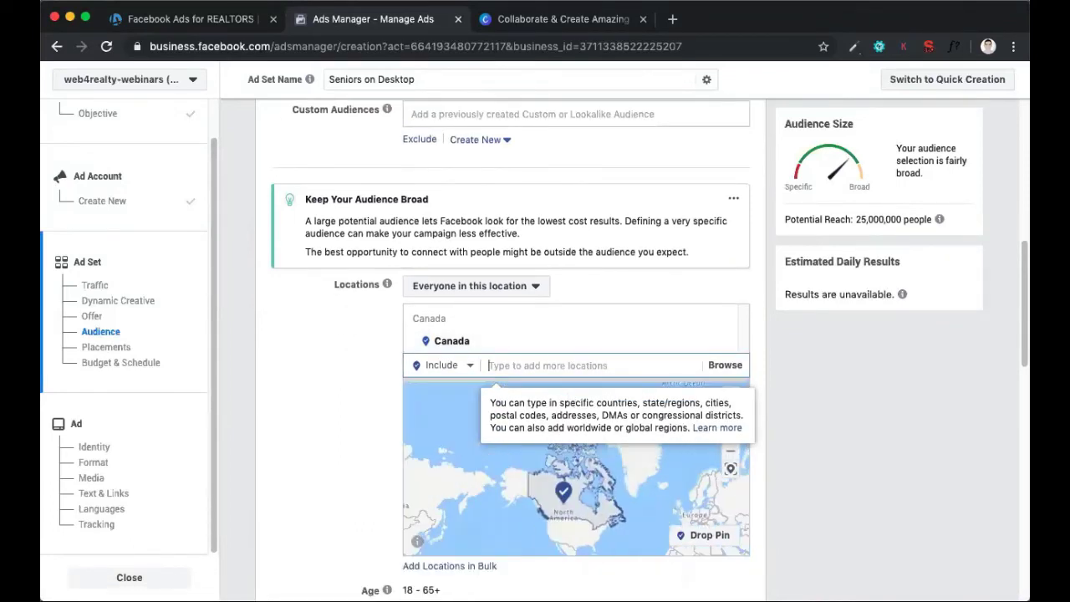
type("Oakville")
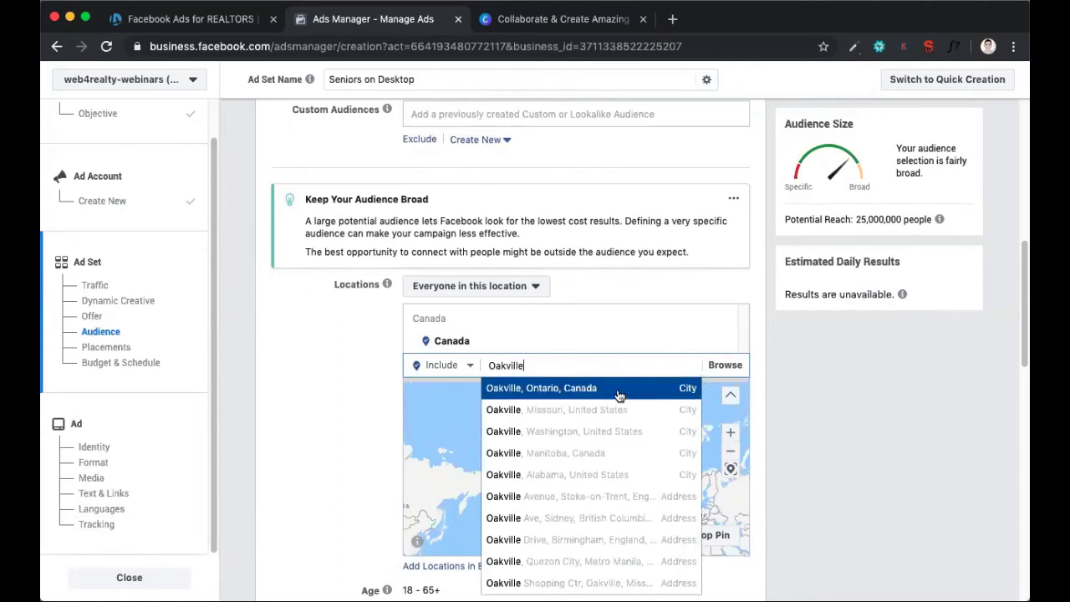
left_click(619, 393)
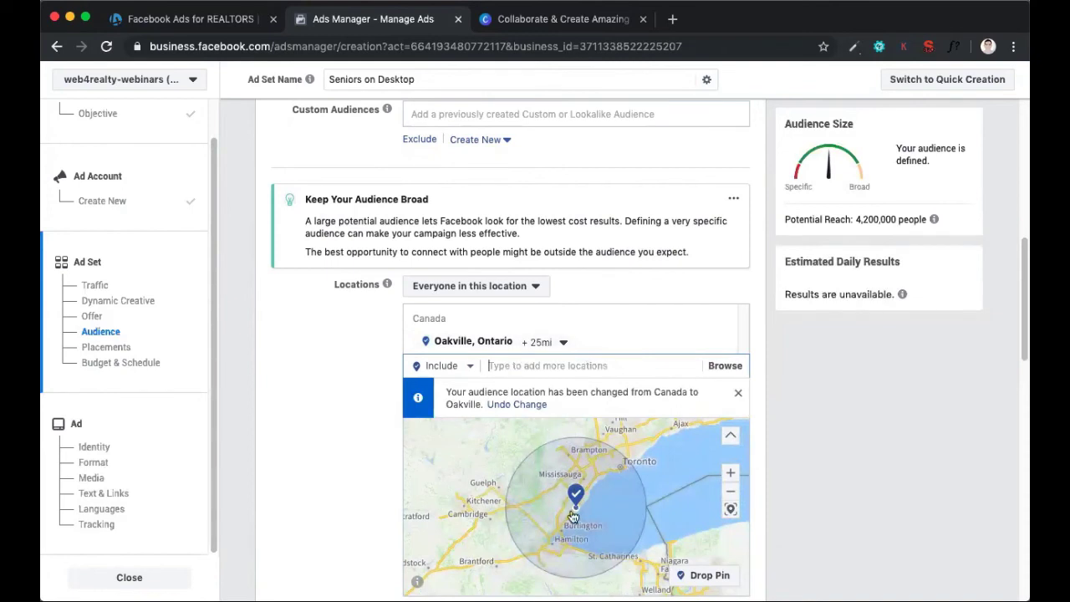
left_click(543, 343)
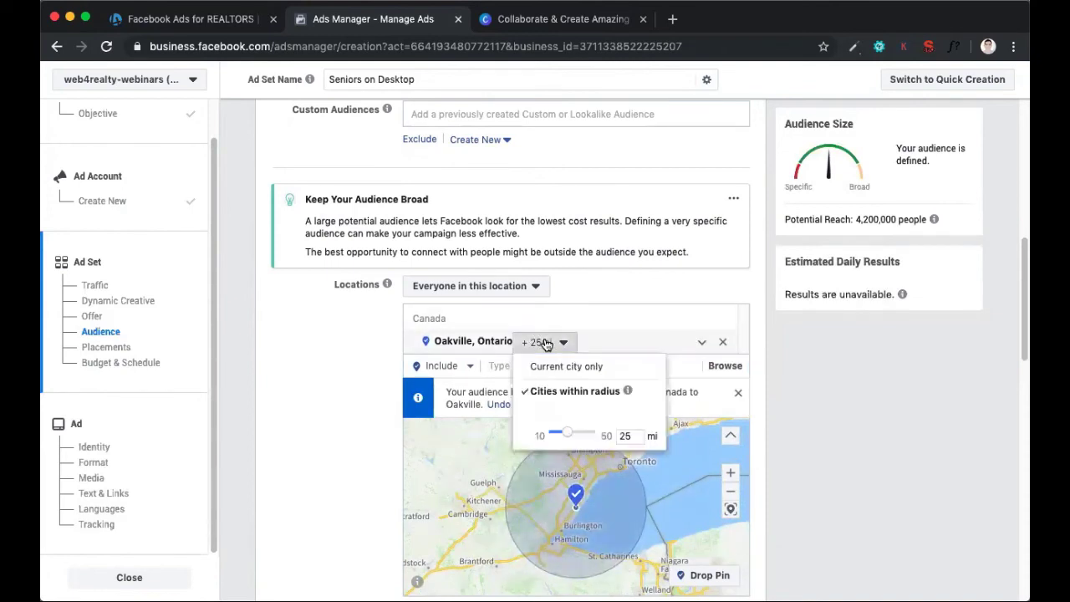
left_click(559, 367)
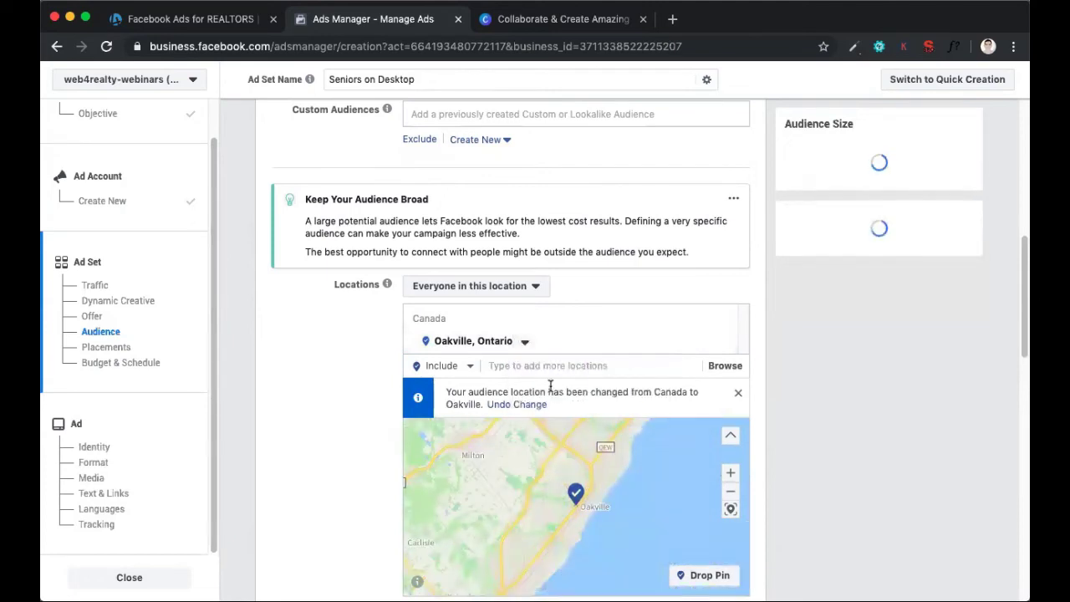
Add Milton, Ontario to the audience locations, try a 12 mi radius and limit it to the current city only
left_click(552, 375)
type("Milton")
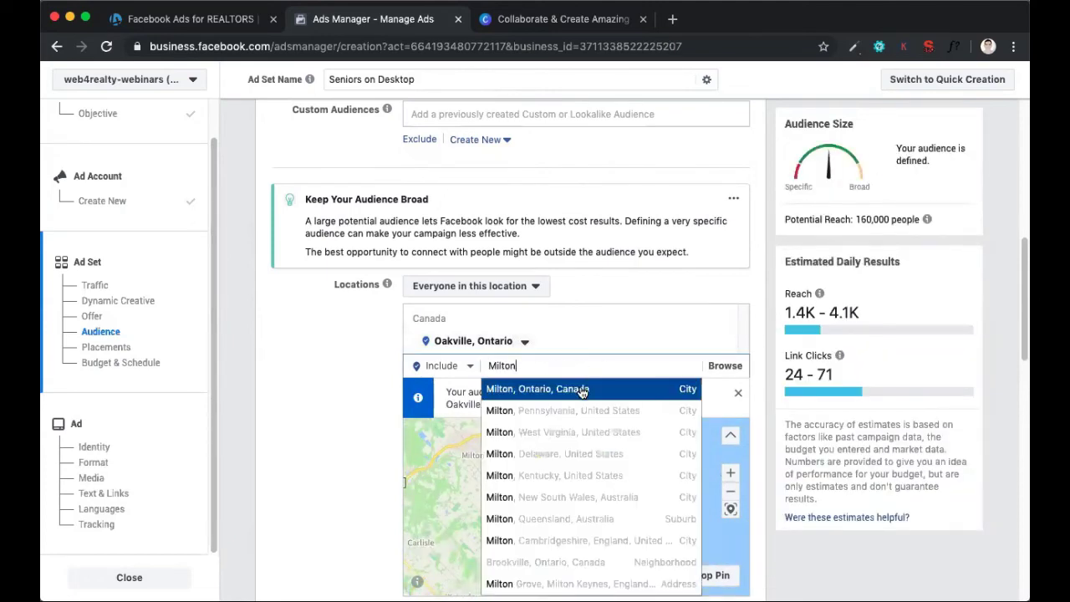
left_click(574, 390)
left_click(535, 342)
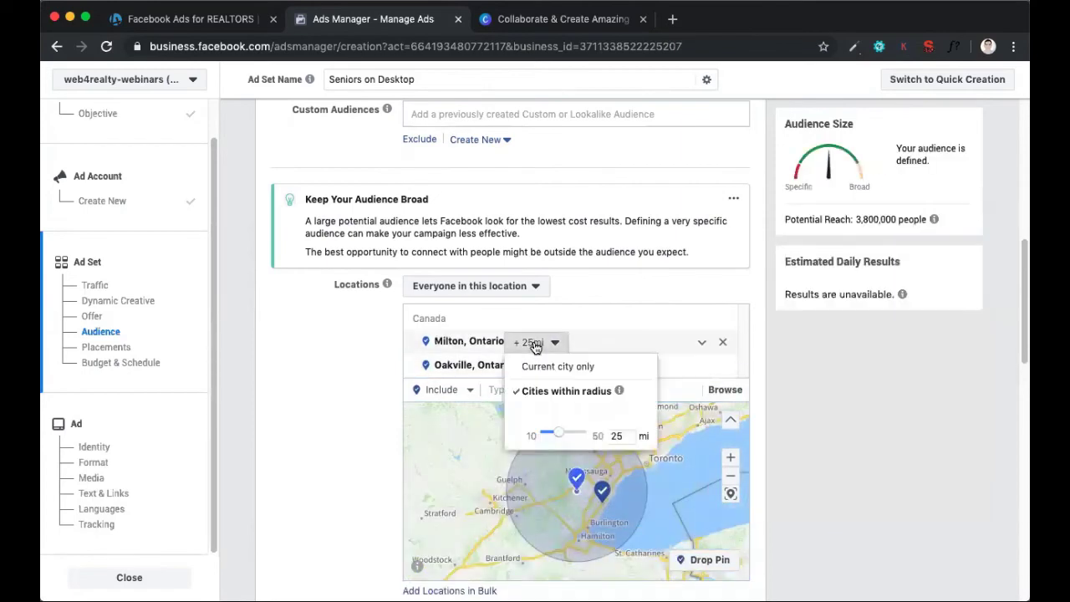
left_click_drag(558, 437, 544, 435)
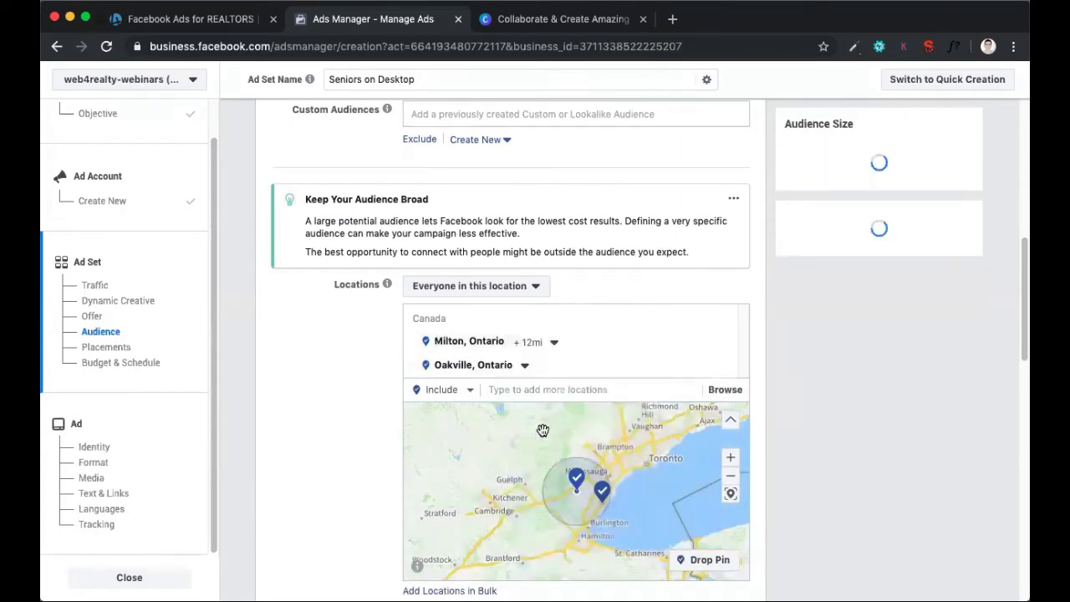
left_click(539, 343)
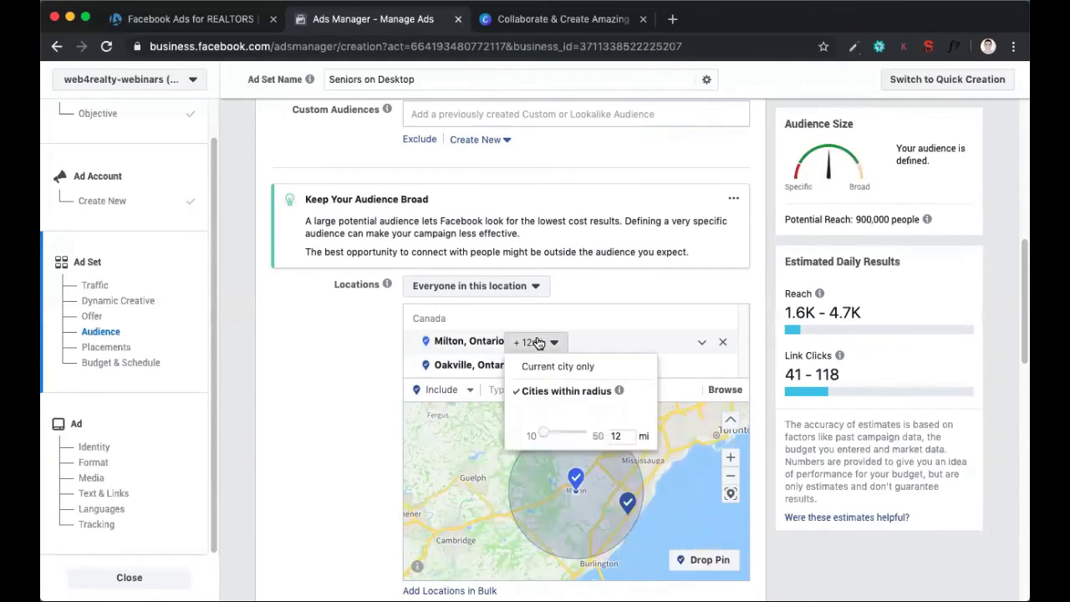
left_click(539, 368)
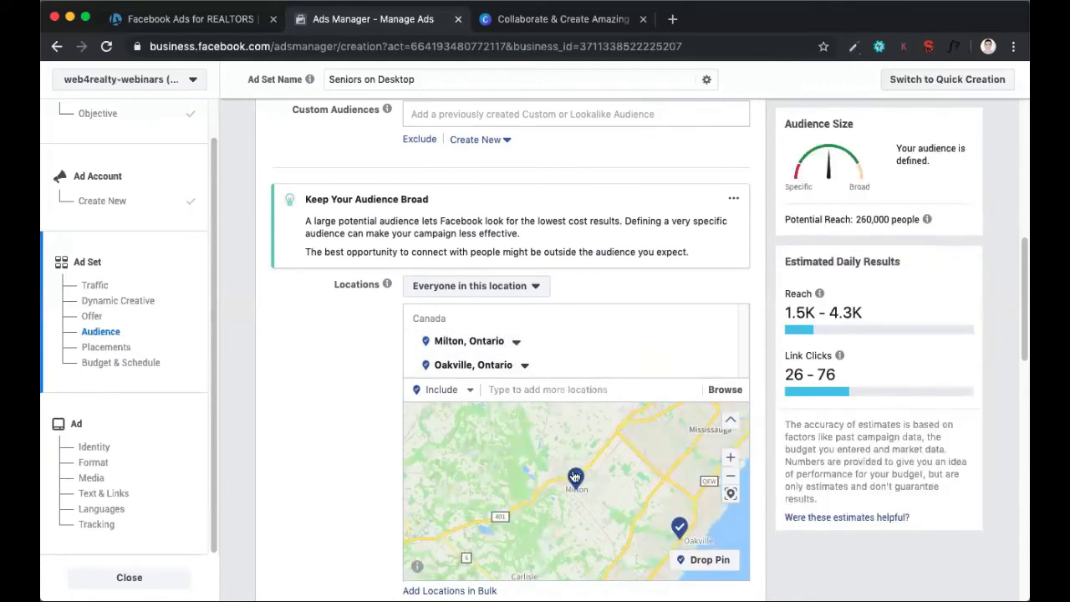
Add Burlington, Ontario to the audience locations, limited to the current city only
left_click(540, 389)
type("burl")
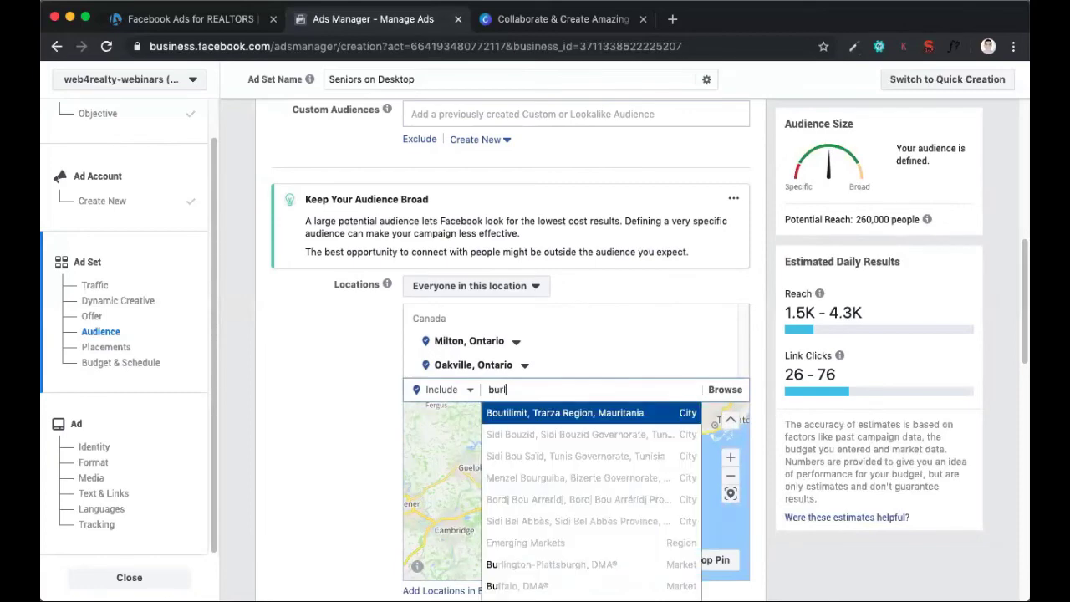
type("ington")
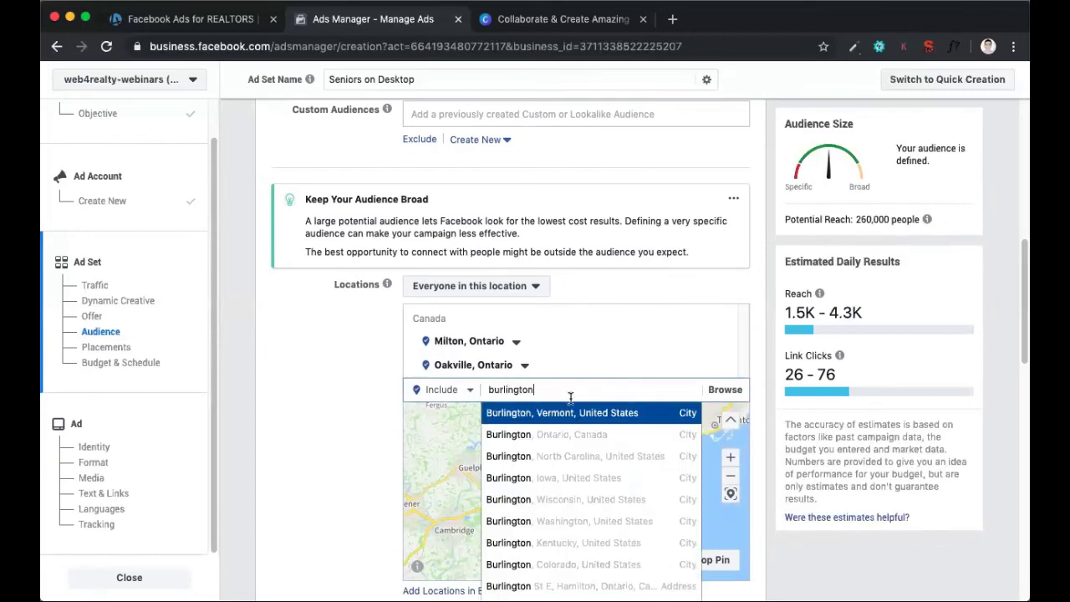
left_click(594, 444)
left_click(554, 341)
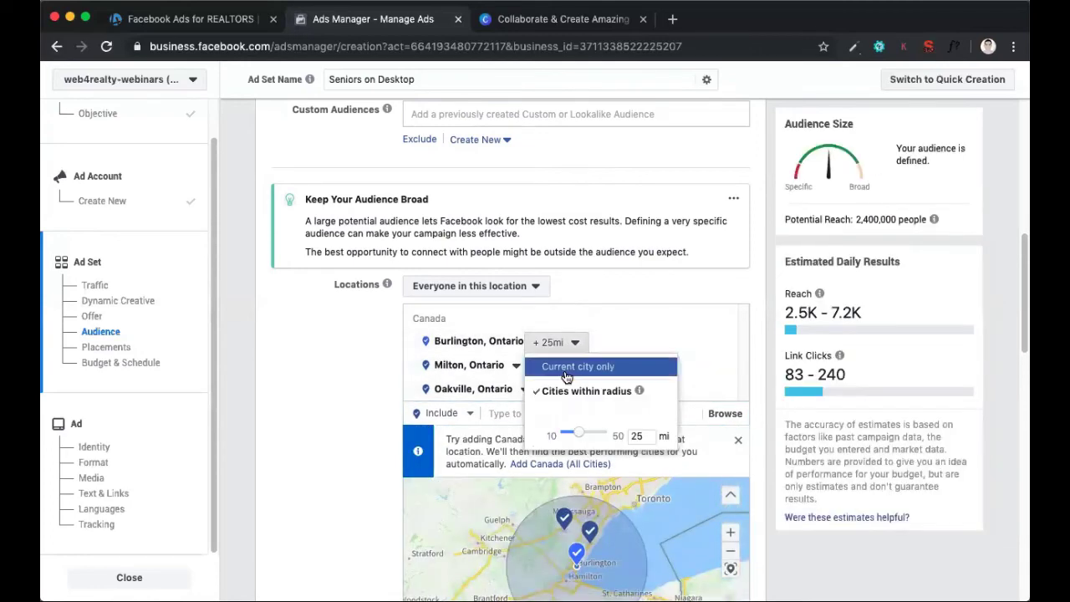
left_click(567, 376)
Check the potential reach of the three-city audience and view its age, gender and detailed targeting settings
scroll(783, 402, "down", 2)
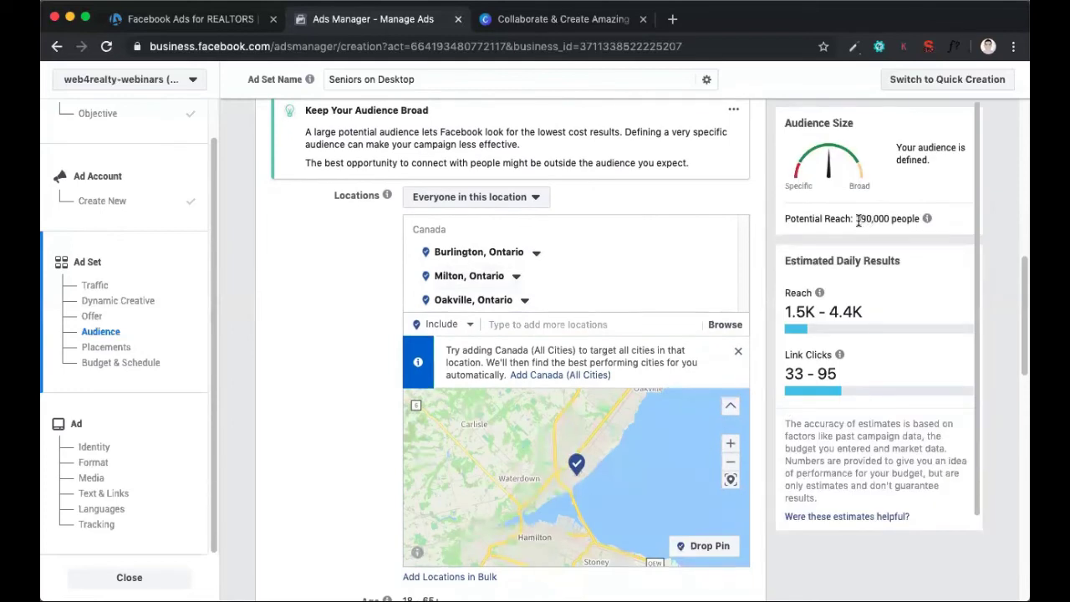
left_click_drag(865, 220, 921, 218)
left_click(953, 264)
scroll(932, 254, "down", 1)
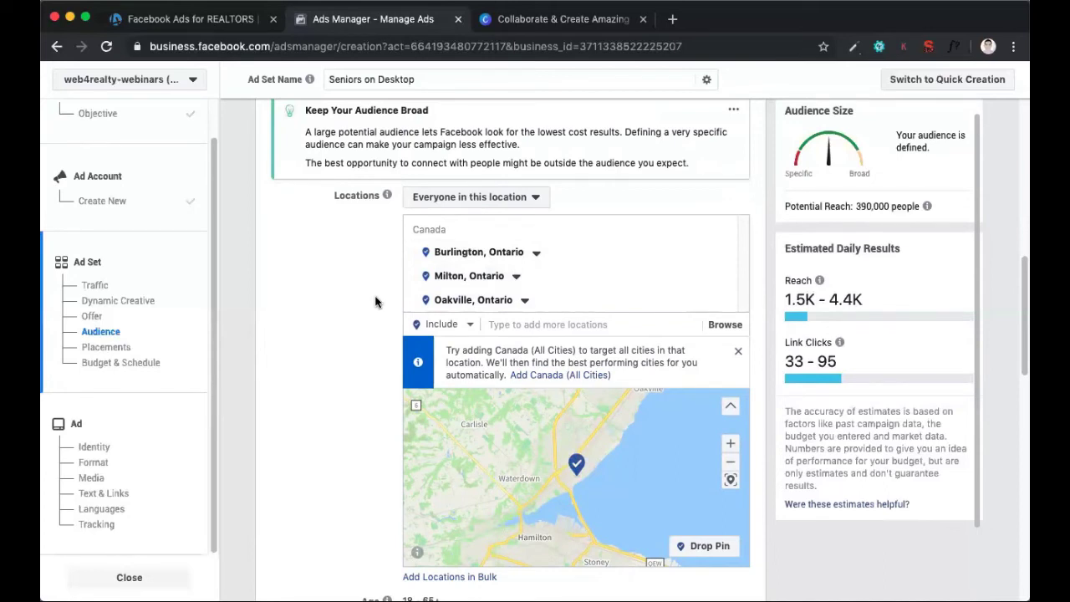
scroll(358, 297, "down", 5)
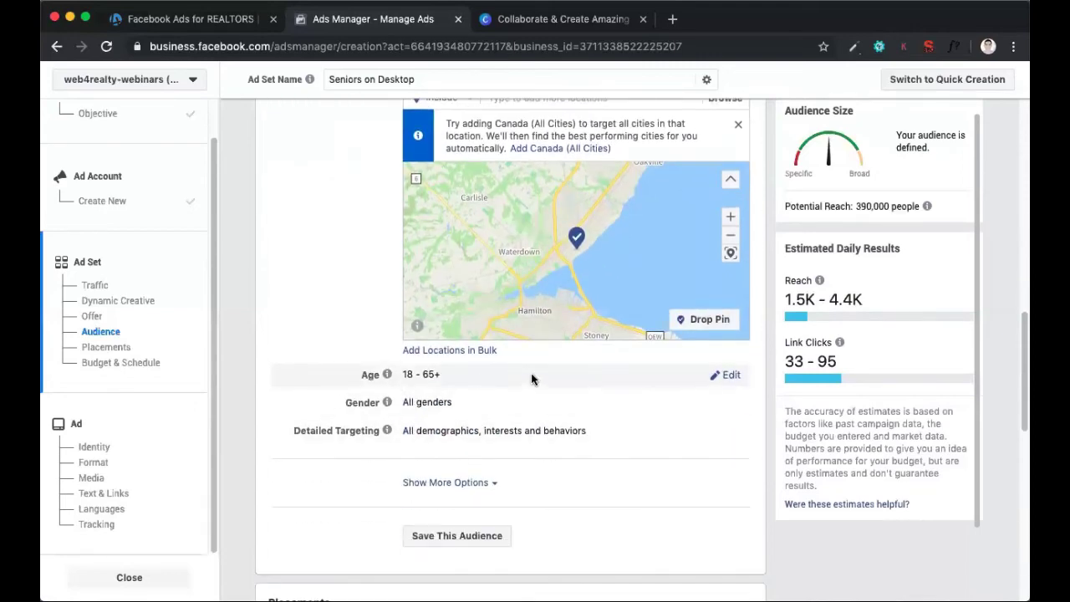
Set the audience's minimum age to 50 and check the updated potential reach
left_click(727, 377)
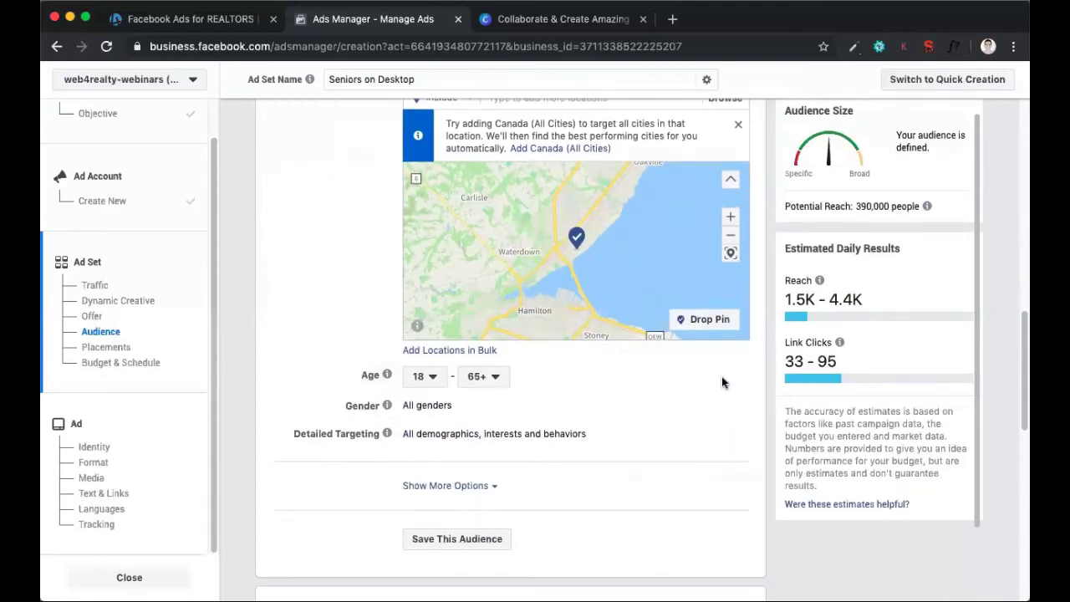
left_click(431, 382)
scroll(412, 294, "down", 5)
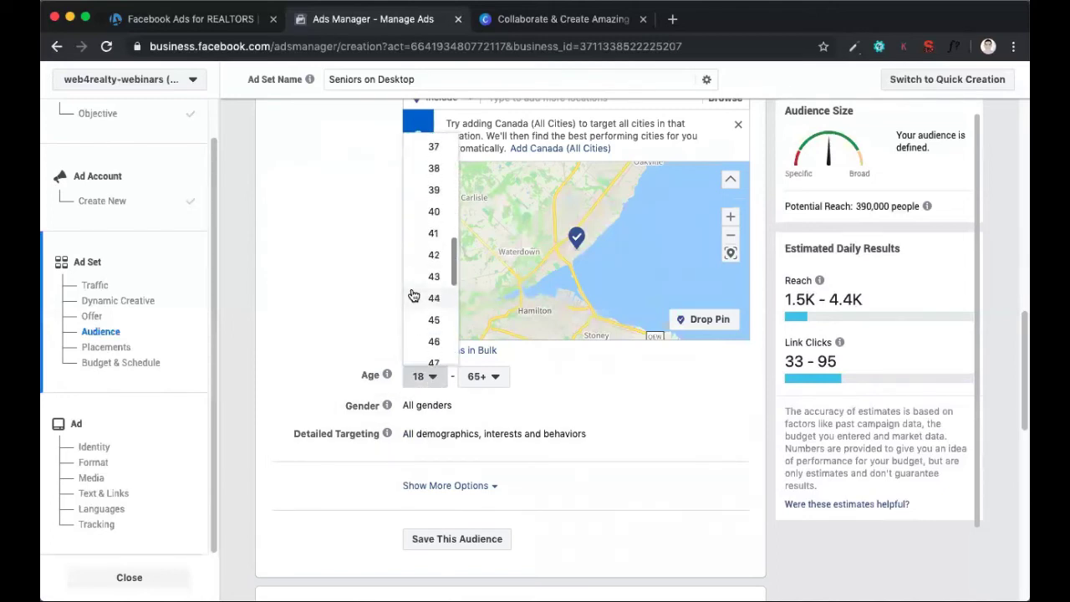
scroll(411, 295, "down", 3)
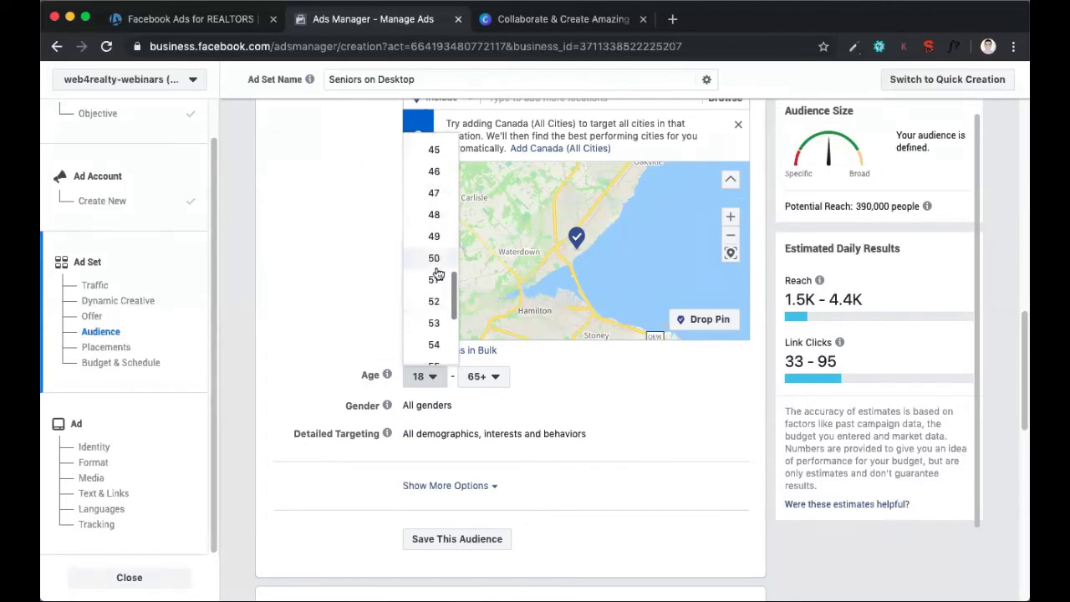
left_click(436, 266)
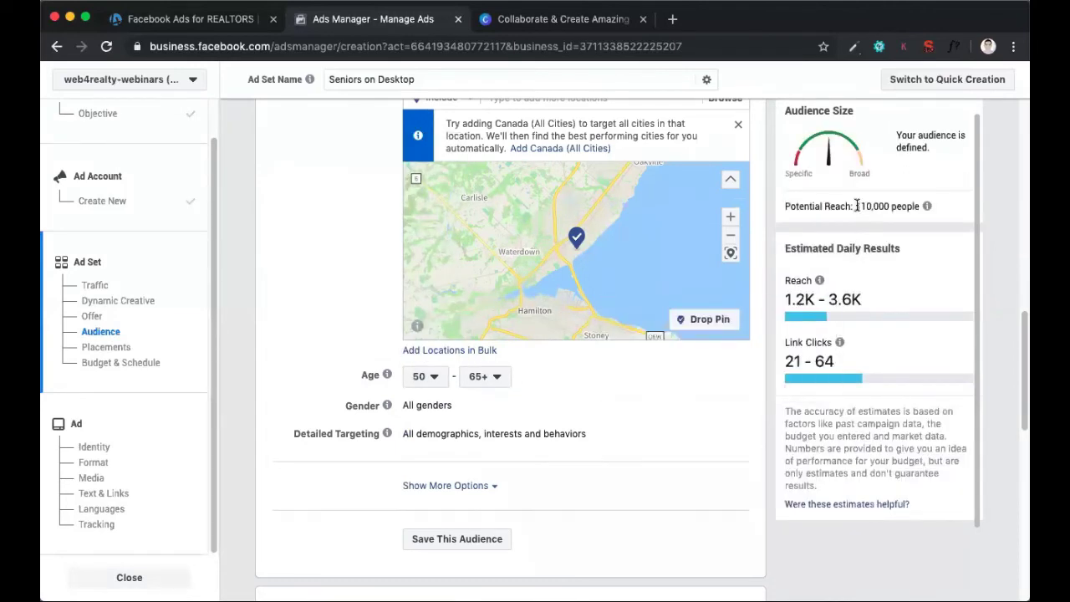
left_click_drag(856, 206, 920, 205)
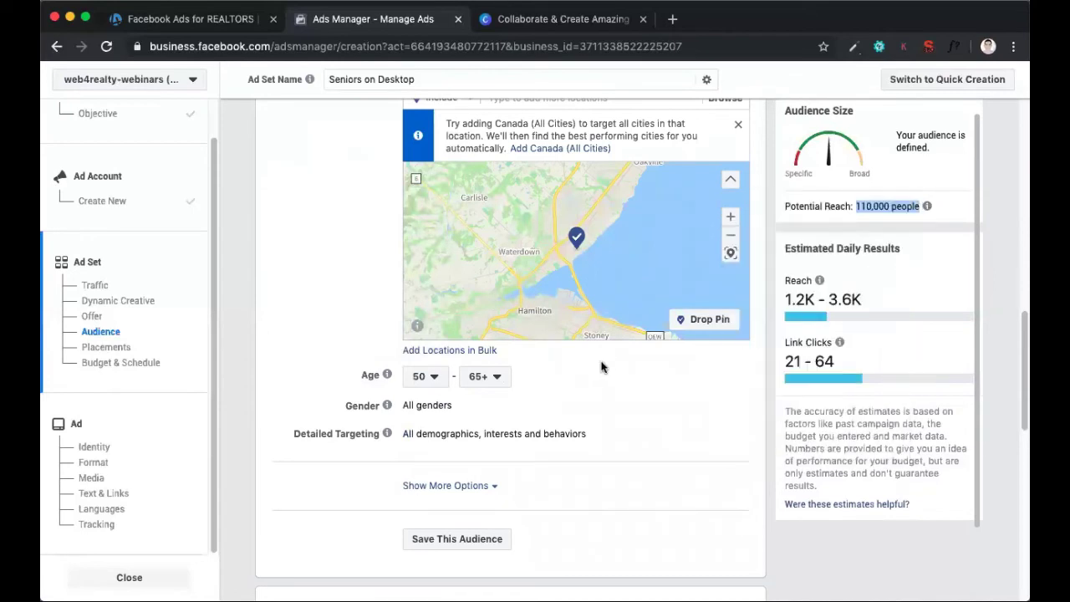
left_click(590, 399)
Open the audience's detailed targeting for editing, search for golf and include the Golf interest
scroll(591, 399, "down", 2)
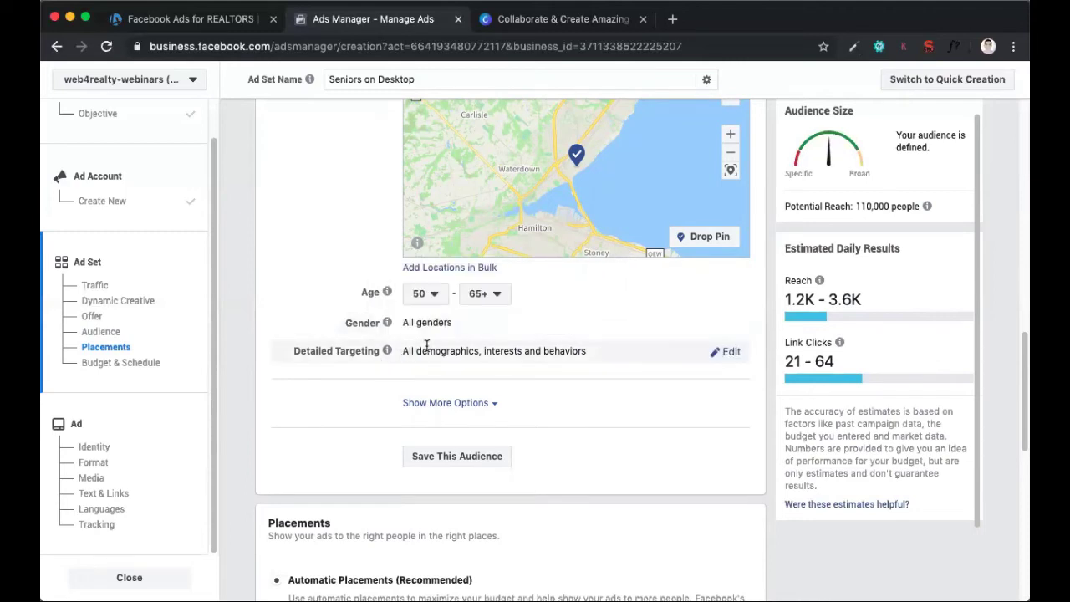
scroll(461, 350, "down", 1)
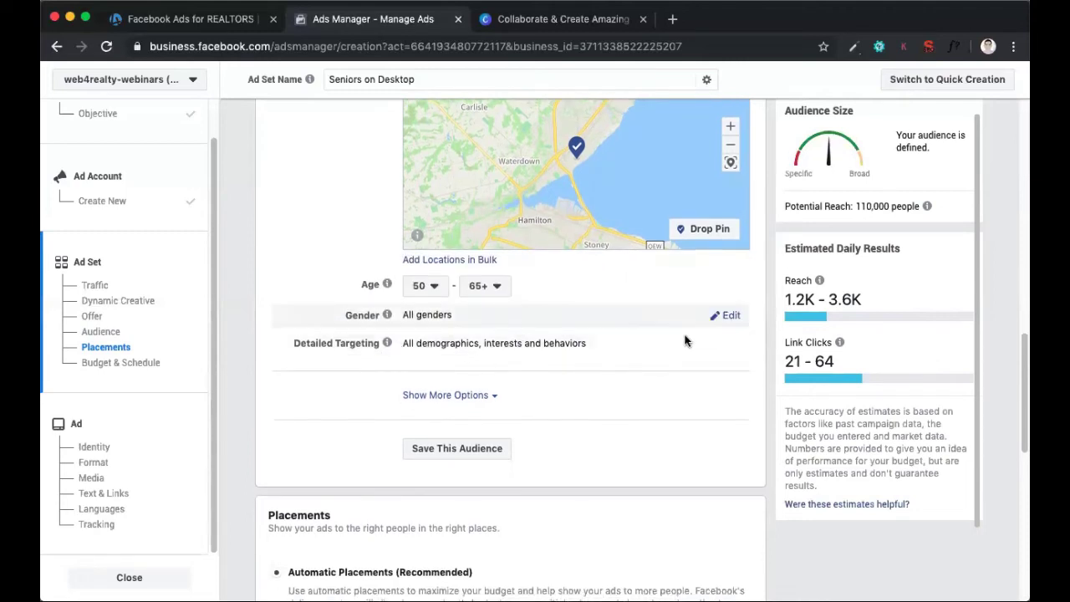
left_click(729, 344)
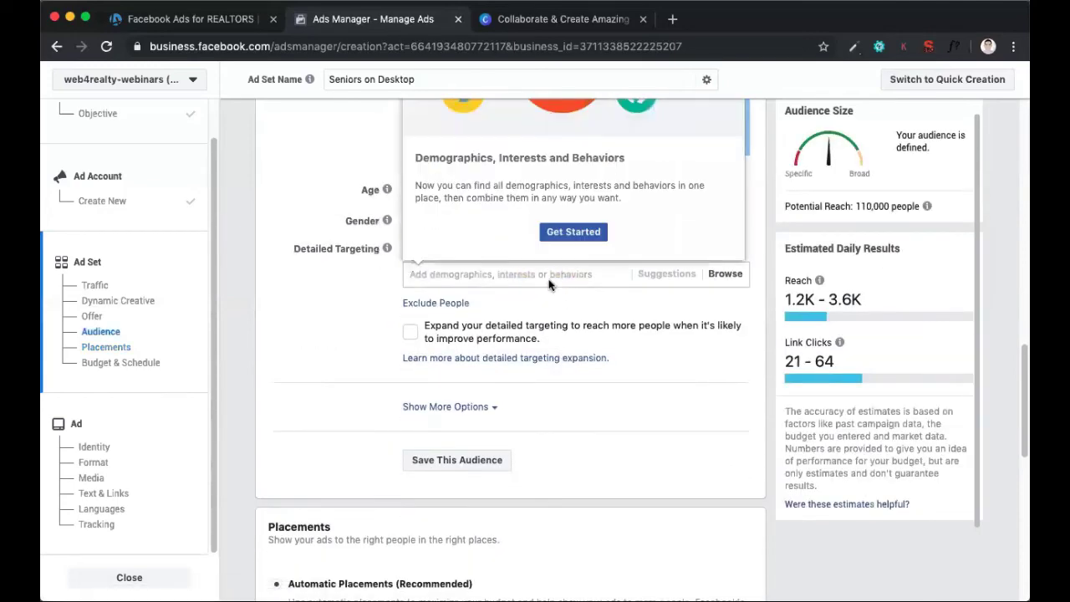
left_click(360, 294)
left_click(473, 278)
type("g")
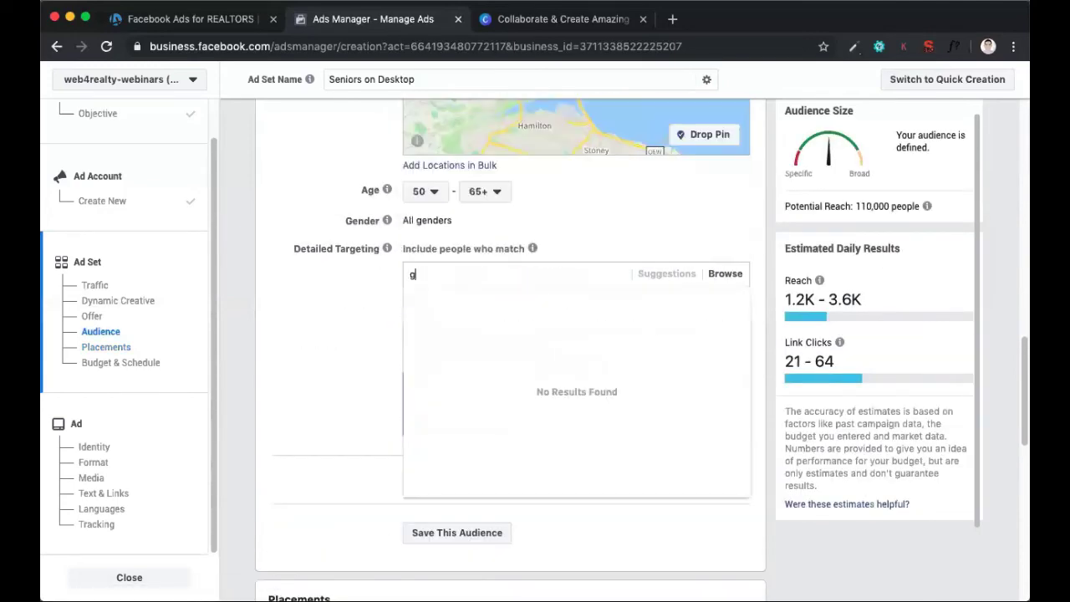
type("olf")
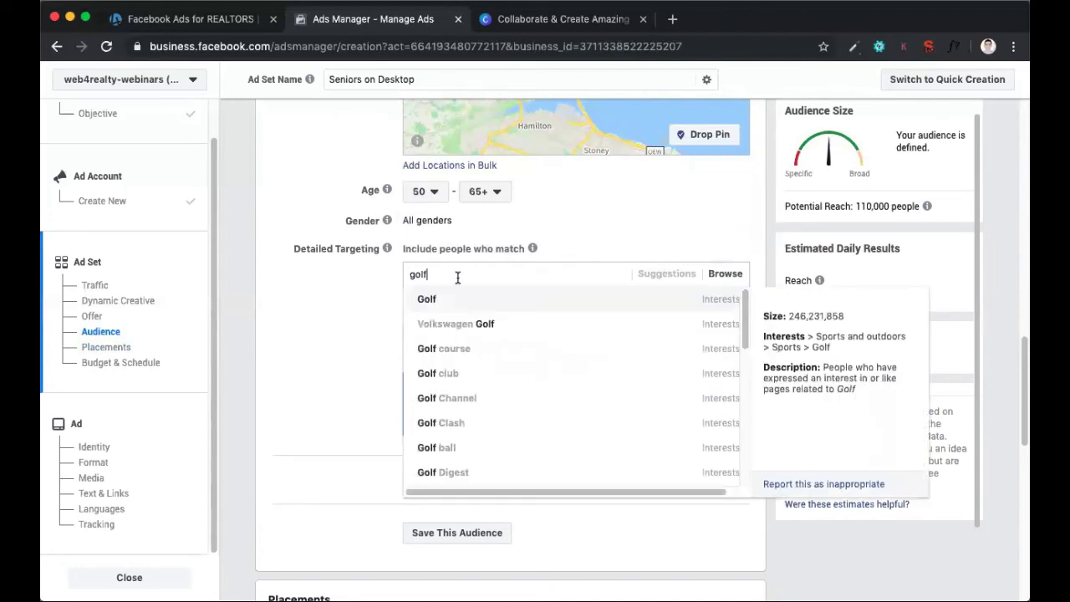
scroll(460, 307, "down", 2)
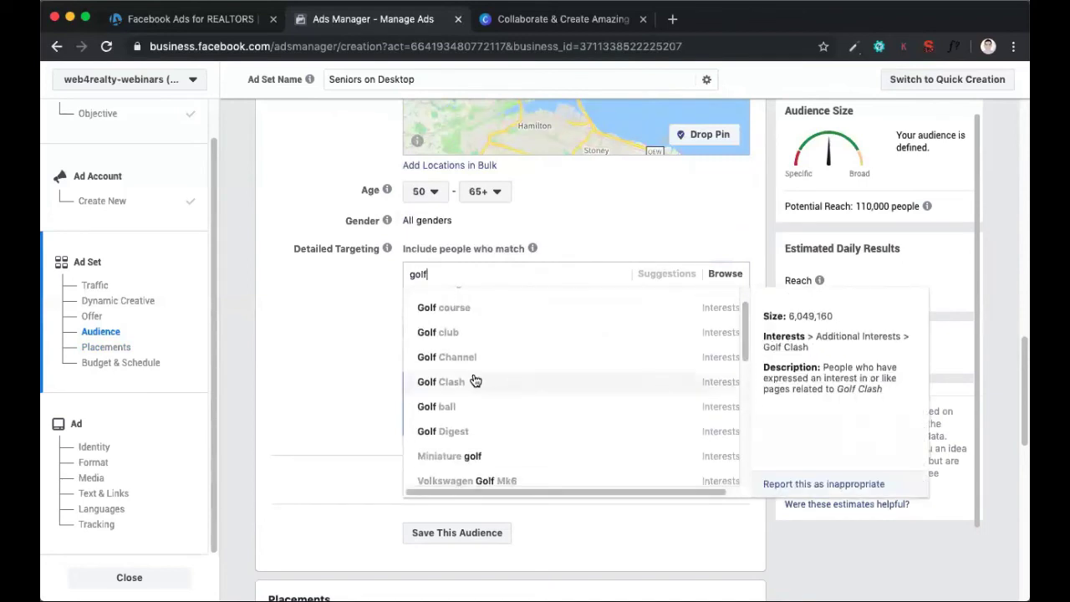
scroll(474, 380, "down", 4)
scroll(475, 343, "up", 6)
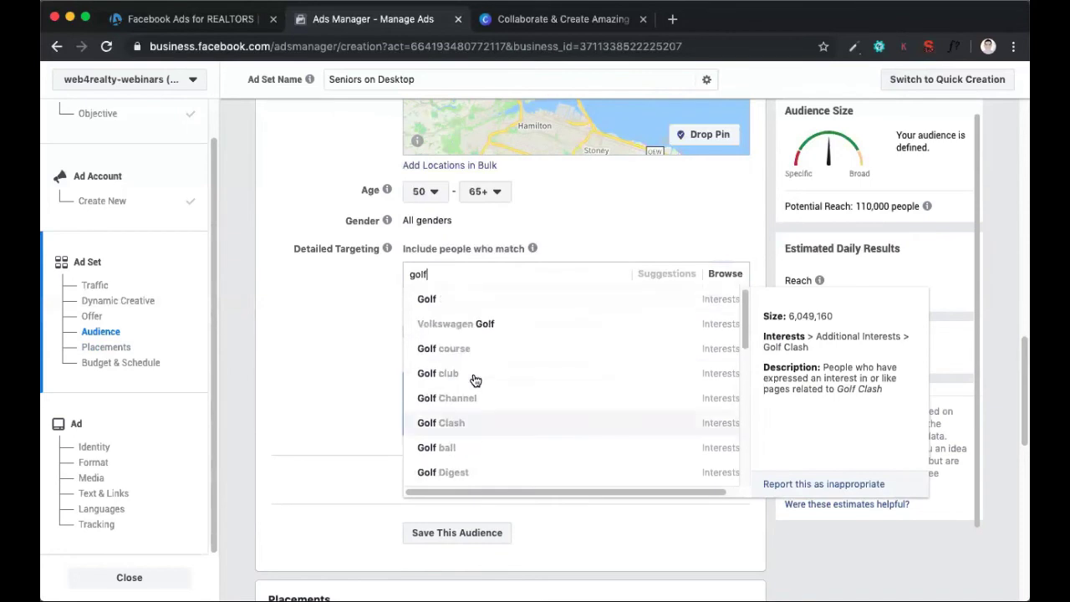
left_click(466, 302)
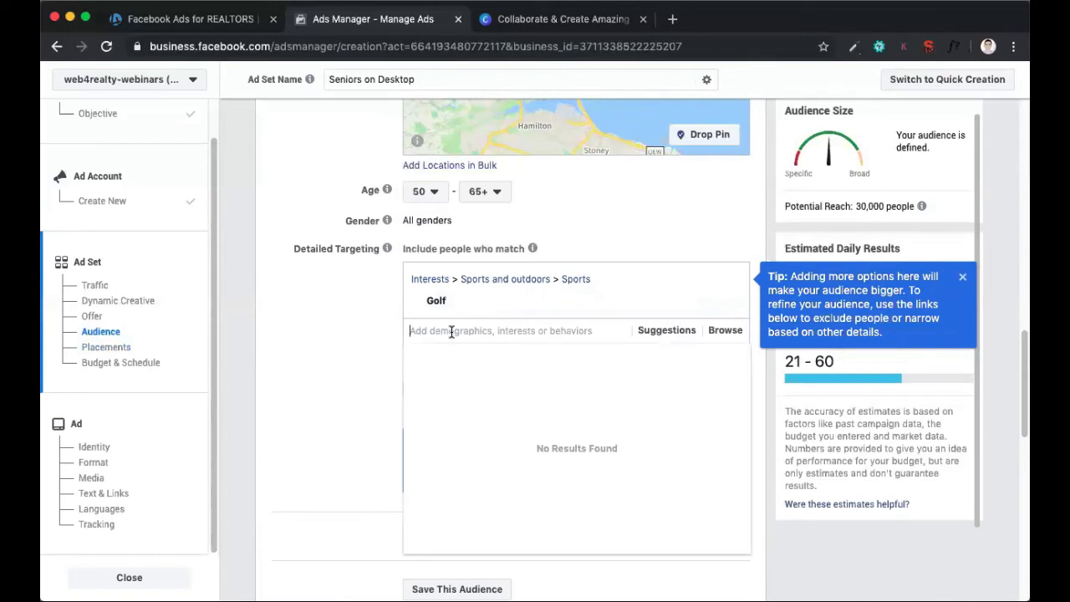
Search detailed targeting for buying a home, shorten the search to buying and include the Buying a House interest
type("buyi")
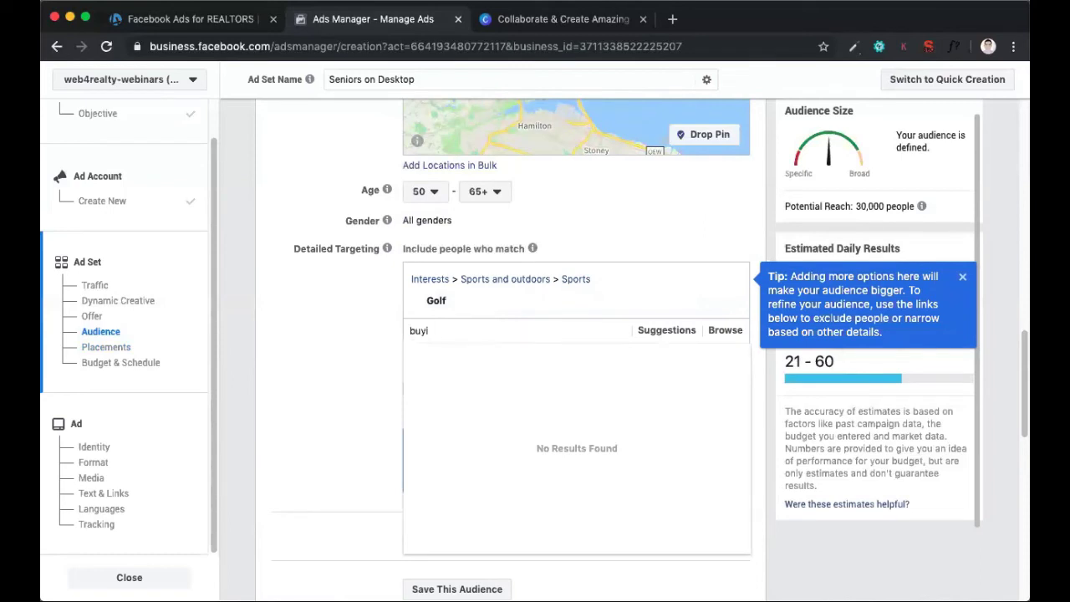
type("ng a home")
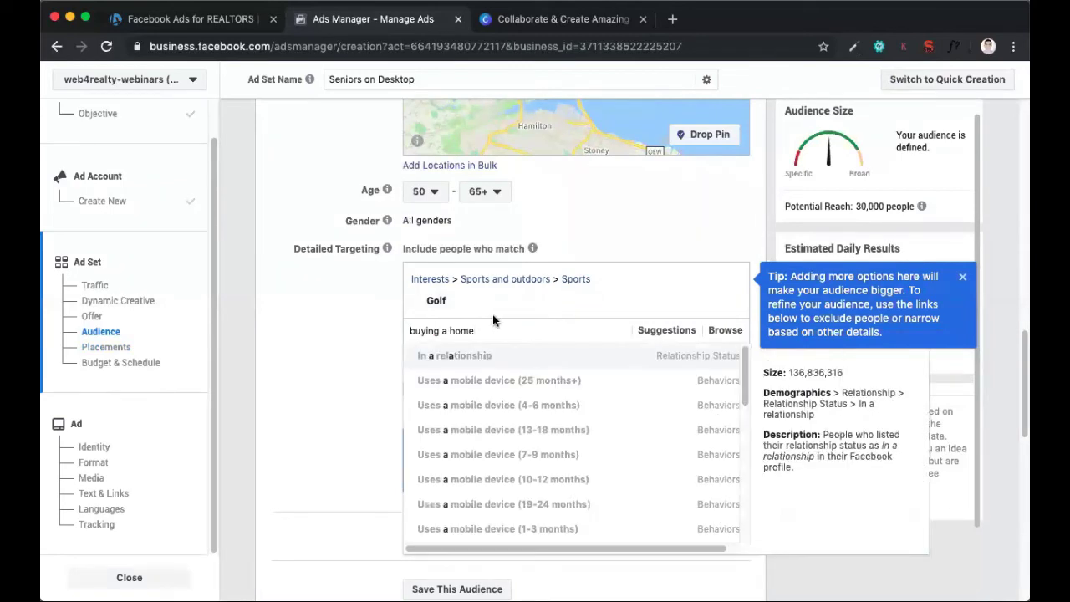
key("BackSpace")
key("BackSpace")
key("BackSpace")
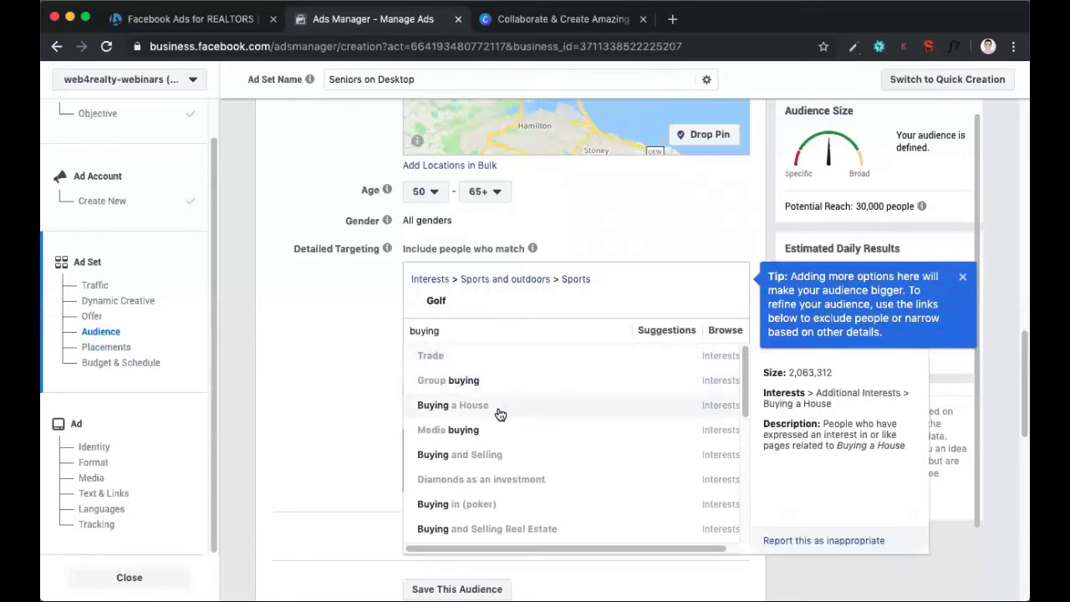
left_click(500, 414)
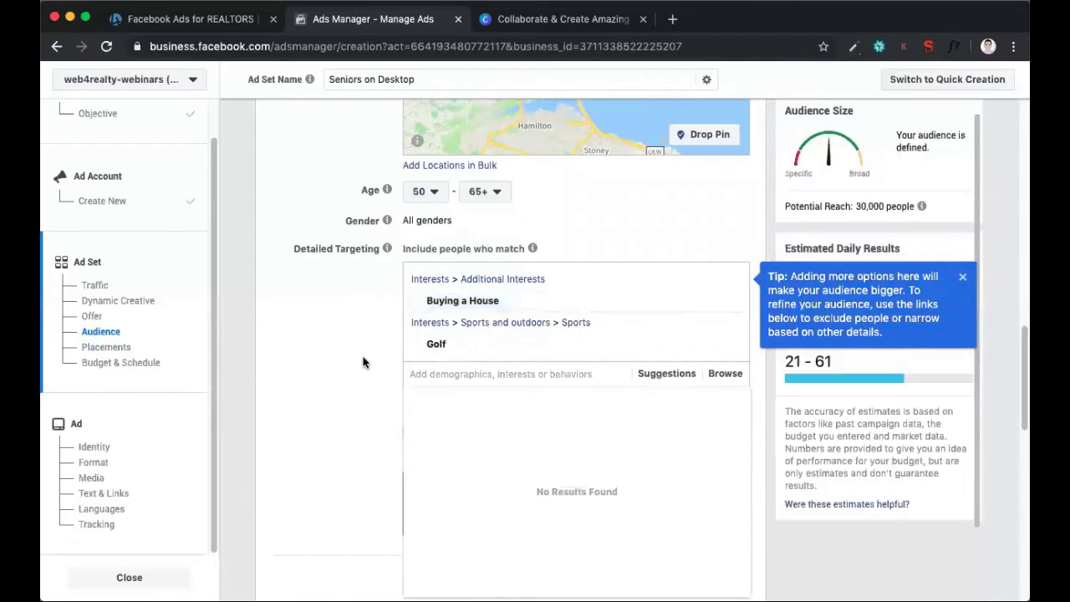
Allow detailed targeting to expand when it is likely to improve performance, and dismiss the audience tip
mouse_move(386, 251)
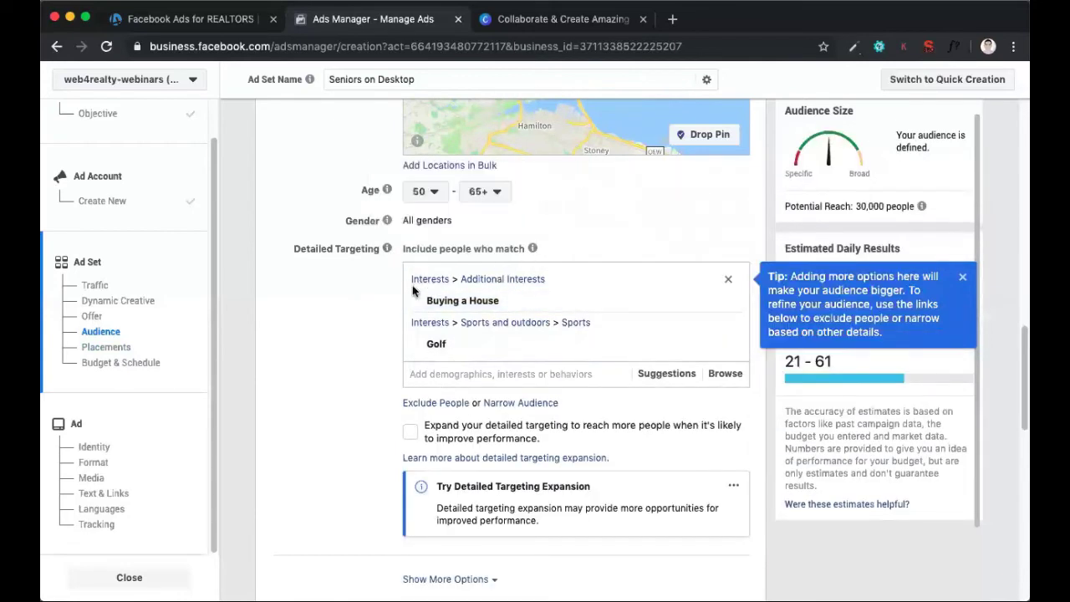
mouse_move(451, 305)
left_click_drag(425, 427, 577, 442)
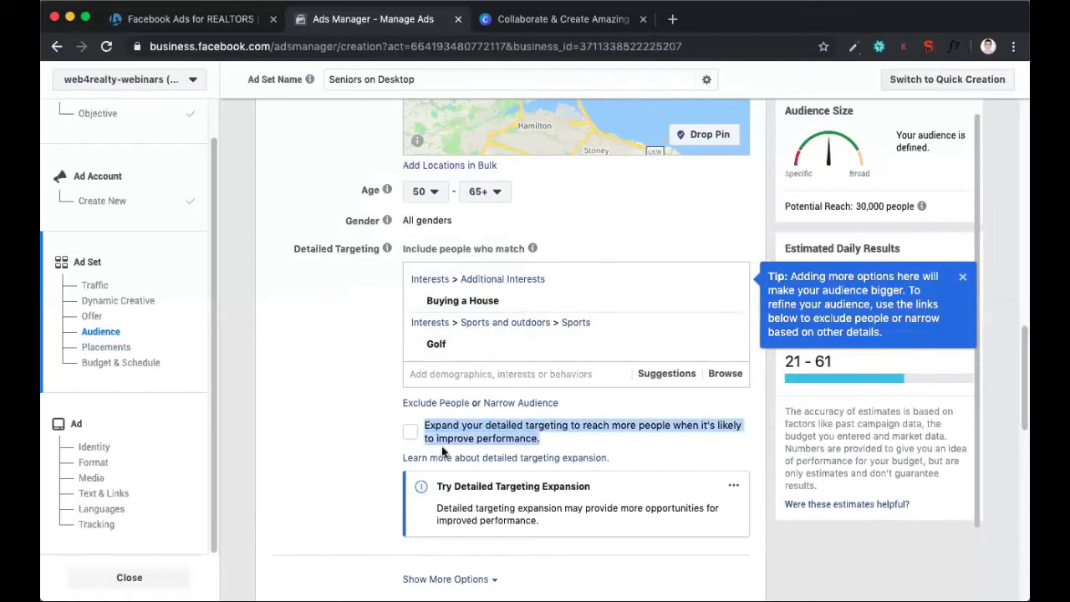
left_click(411, 435)
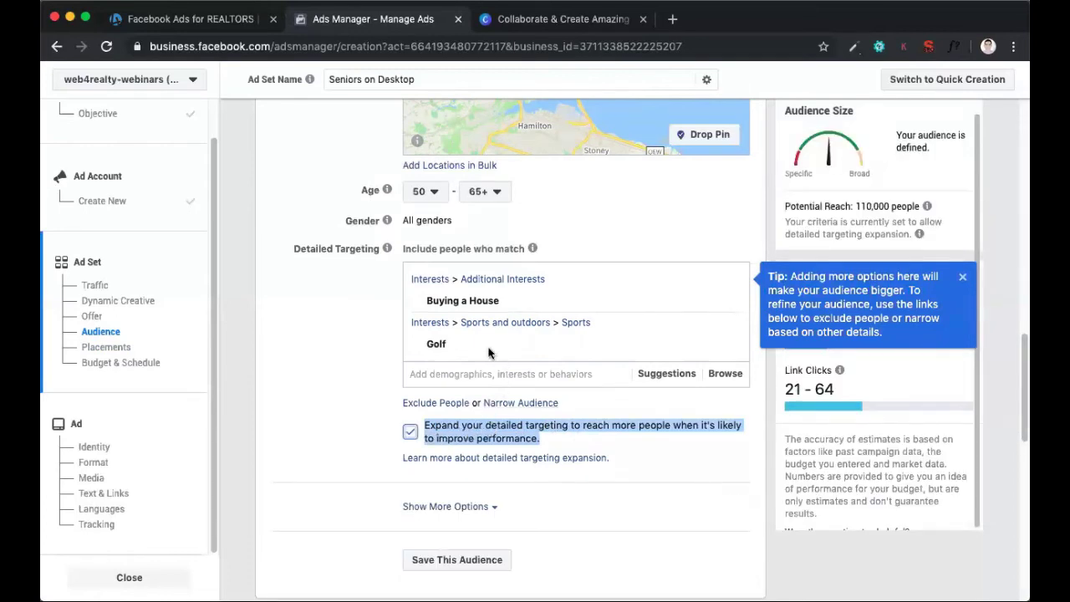
mouse_move(473, 344)
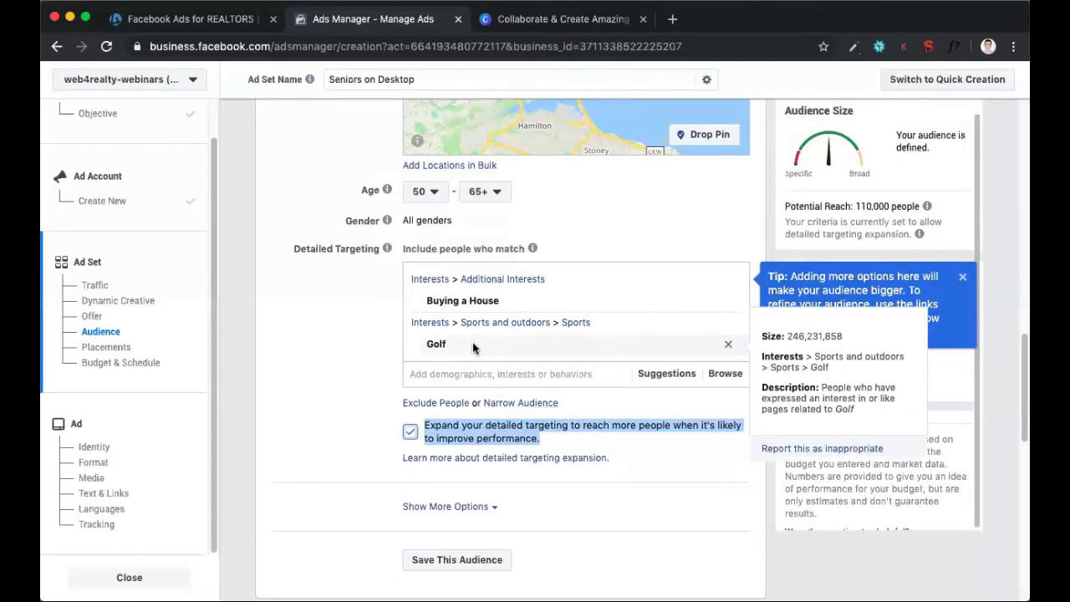
mouse_move(537, 301)
mouse_move(513, 355)
left_click(962, 277)
View the audience's additional language and connection options, and hide them again
scroll(748, 328, "down", 2)
scroll(749, 327, "down", 3)
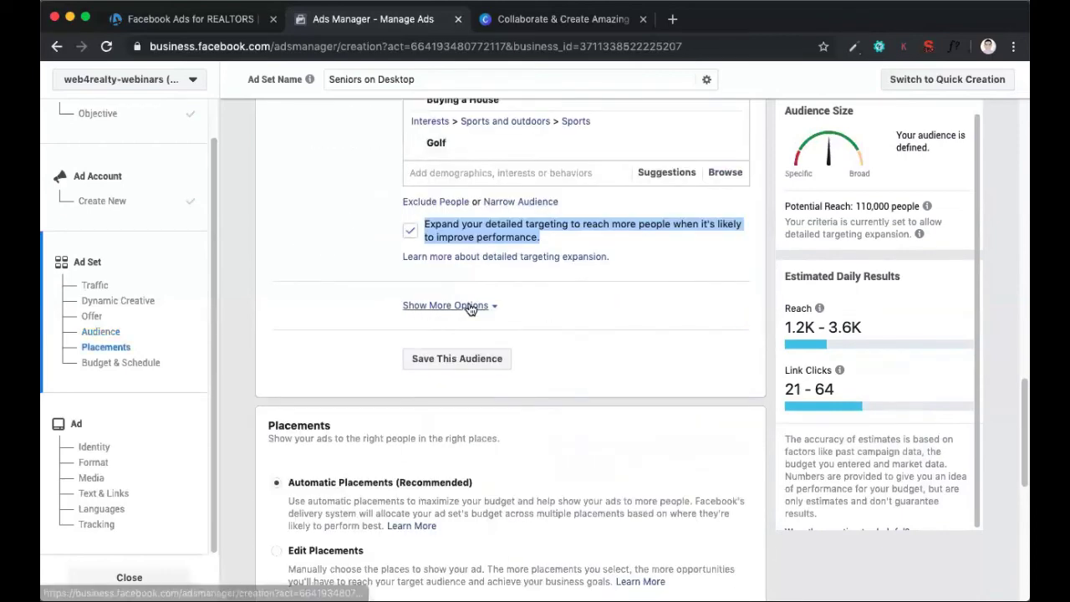
left_click(470, 306)
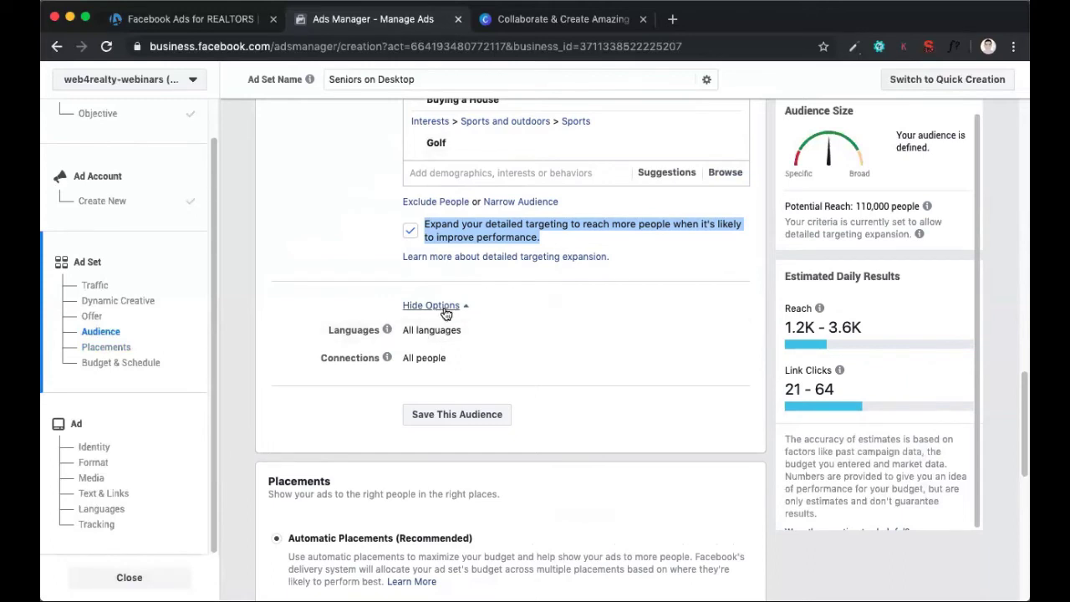
left_click(445, 307)
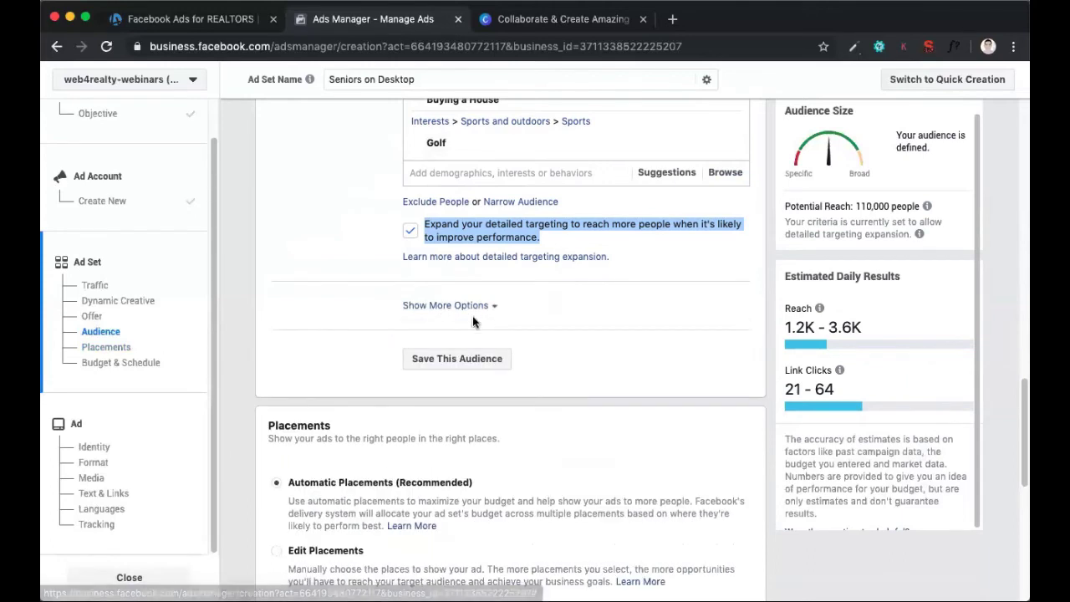
scroll(511, 285, "up", 2)
scroll(511, 284, "down", 2)
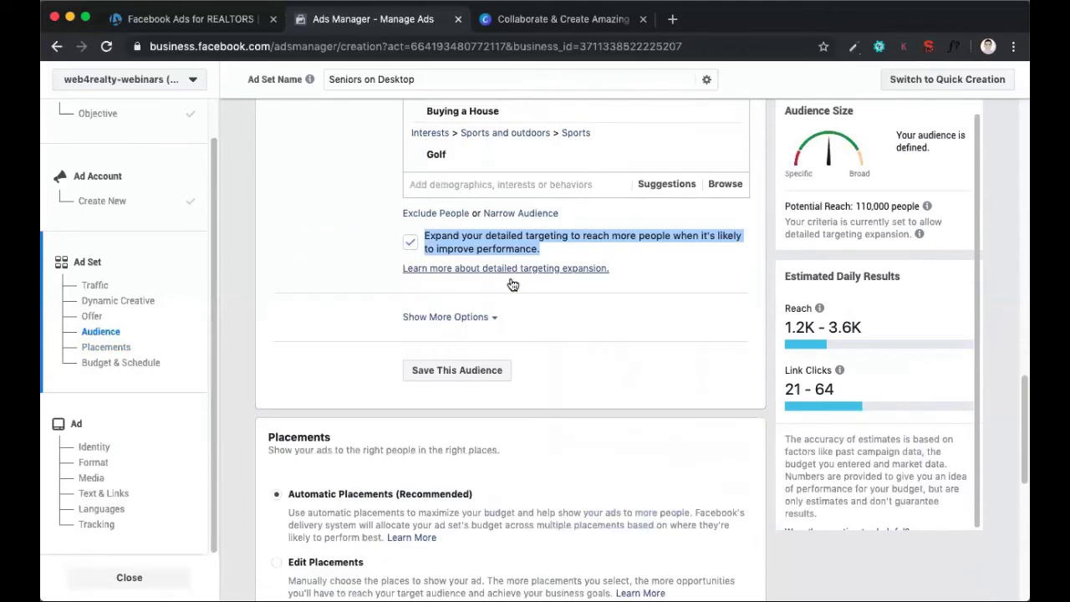
Switch the ad set's placements from automatic to manually edited placements
scroll(511, 285, "up", 3)
scroll(510, 284, "down", 1)
scroll(511, 284, "down", 4)
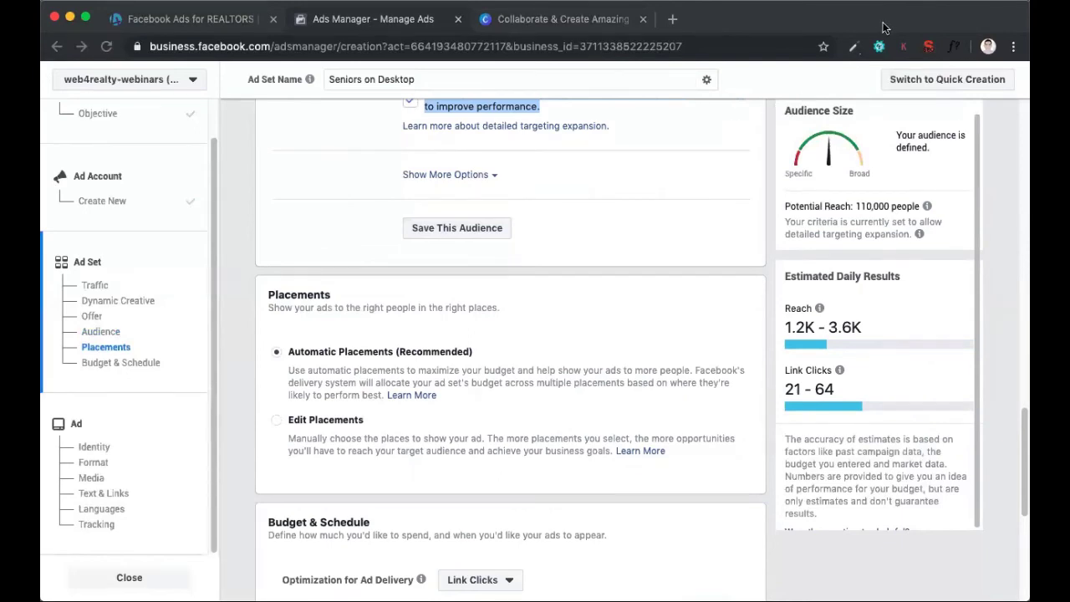
scroll(722, 138, "down", 2)
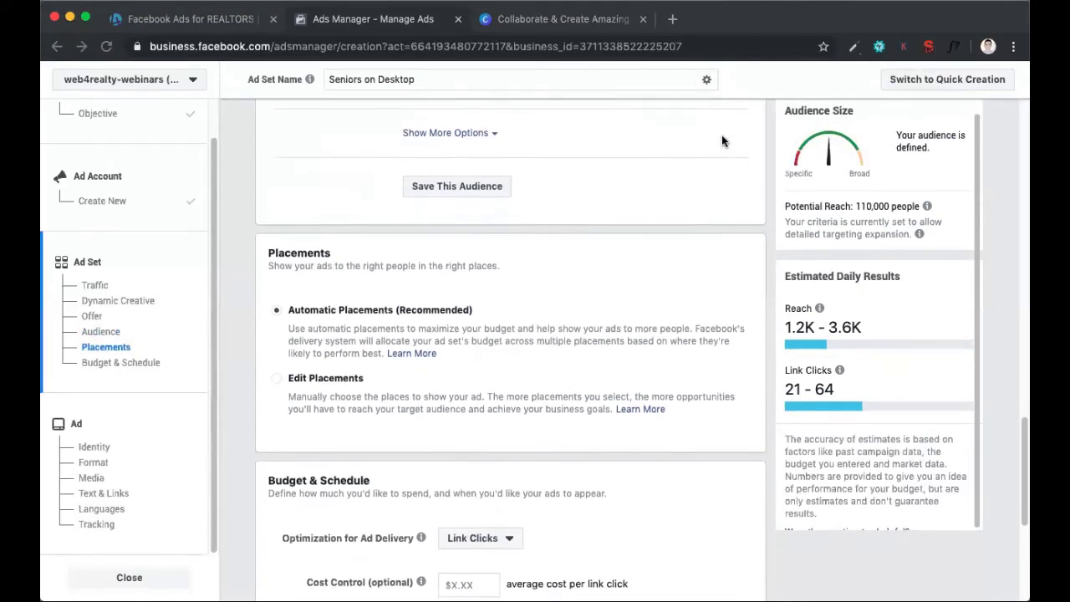
scroll(714, 157, "down", 3)
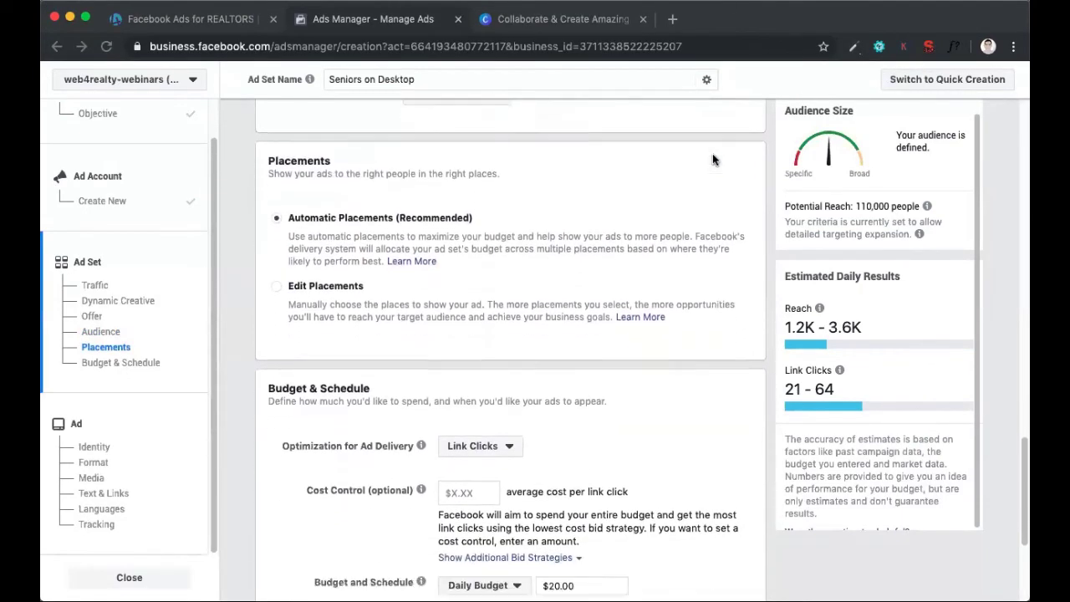
scroll(713, 159, "up", 1)
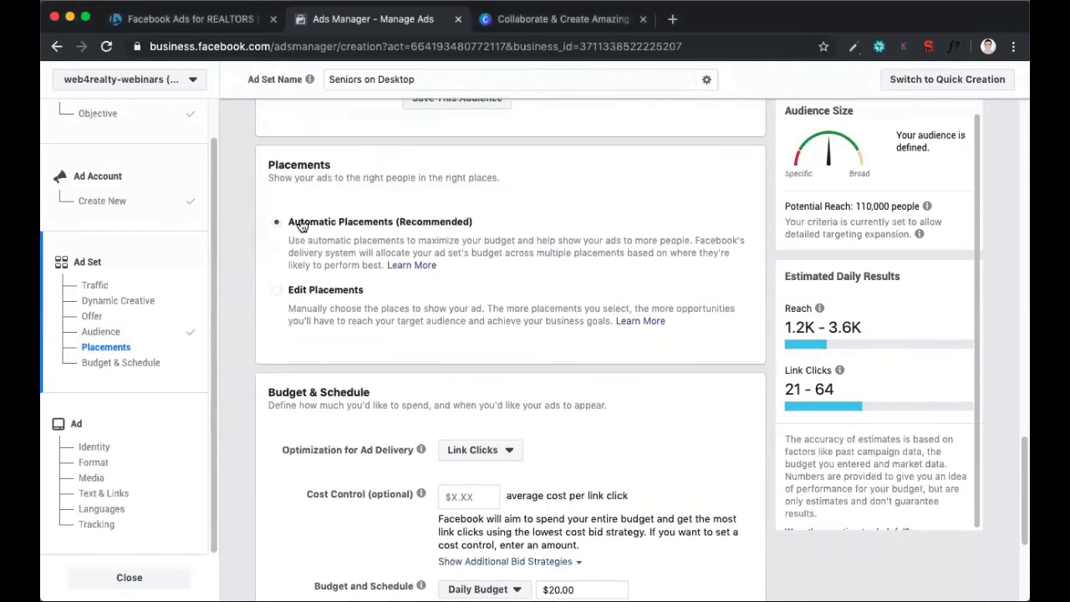
left_click(354, 309)
Review the devices, platforms and full list of placements, from Feeds to Apps and Sites
scroll(459, 316, "down", 2)
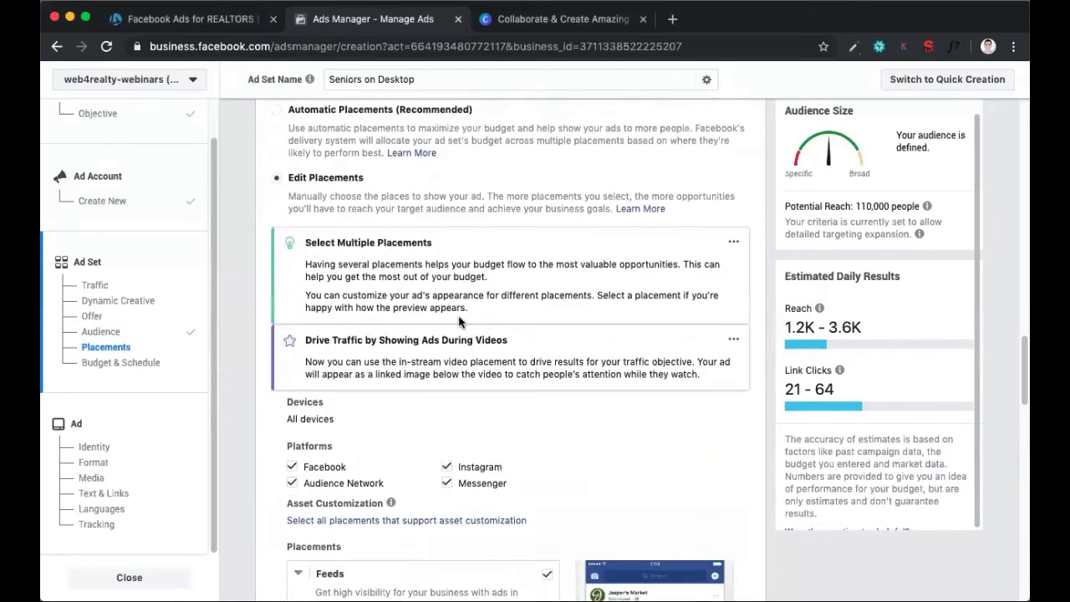
scroll(459, 316, "up", 2)
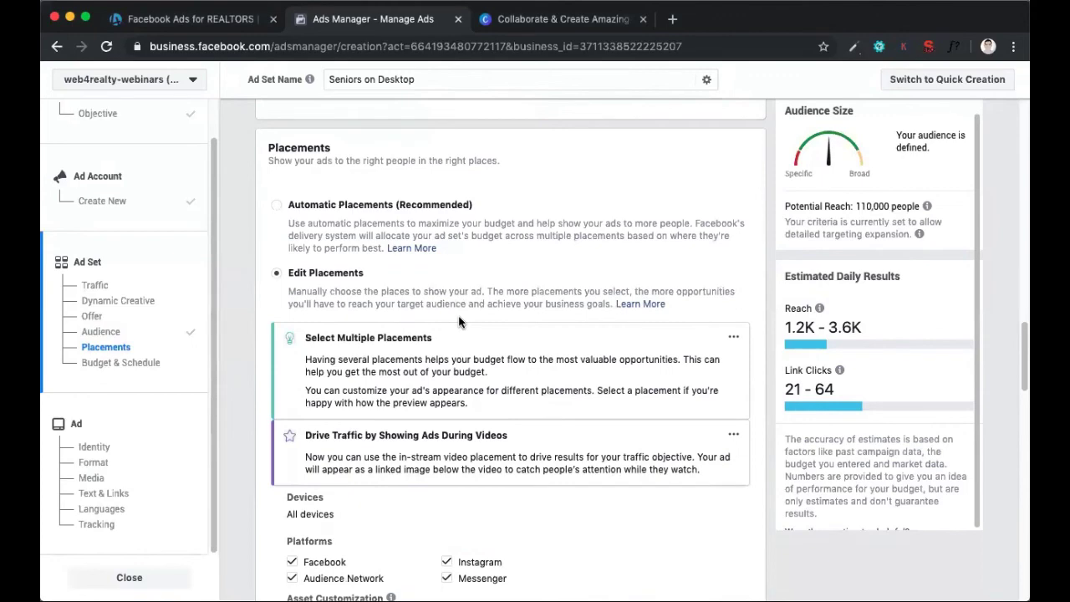
scroll(724, 345, "down", 8)
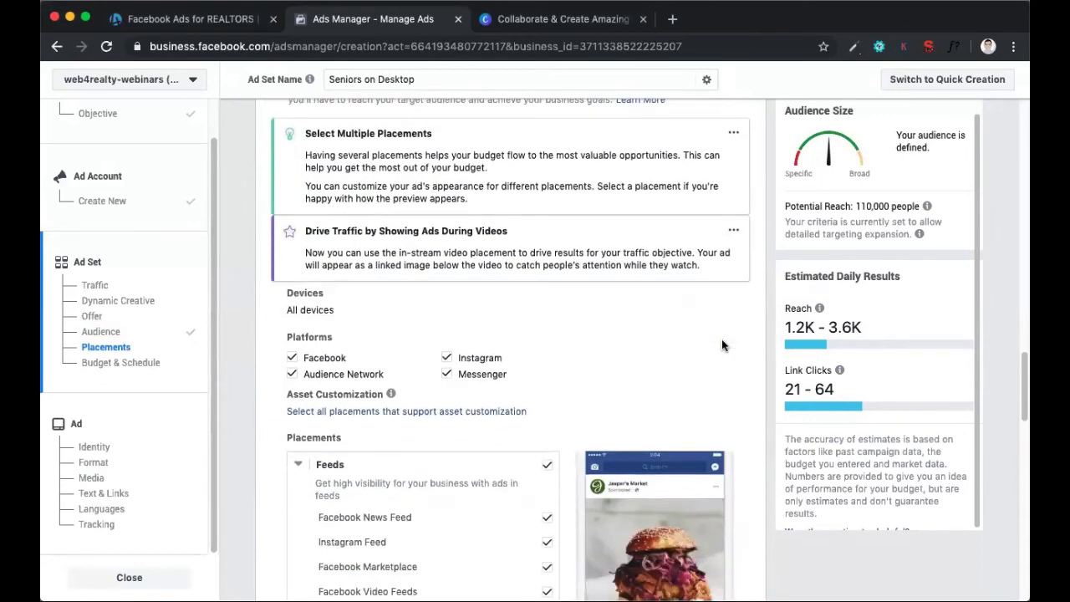
scroll(495, 308, "down", 10)
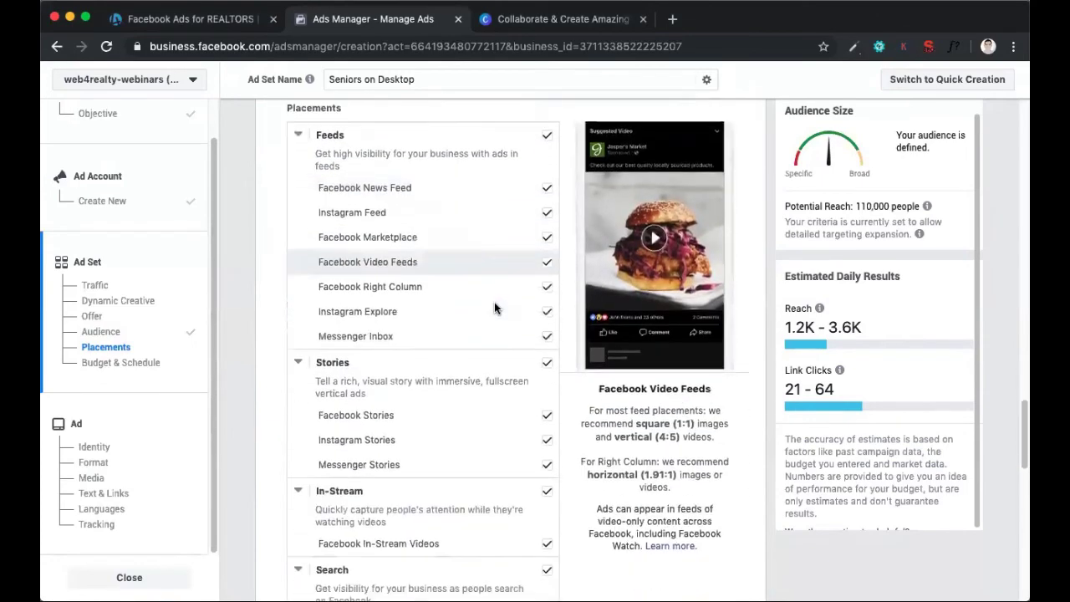
scroll(494, 302, "down", 6)
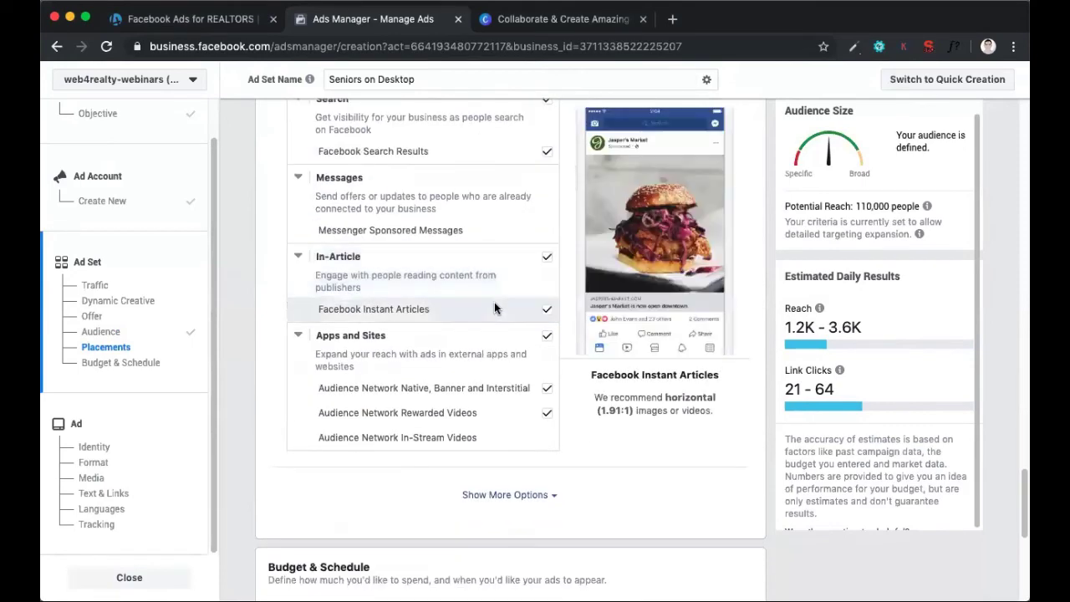
scroll(494, 339, "up", 9)
scroll(494, 341, "up", 7)
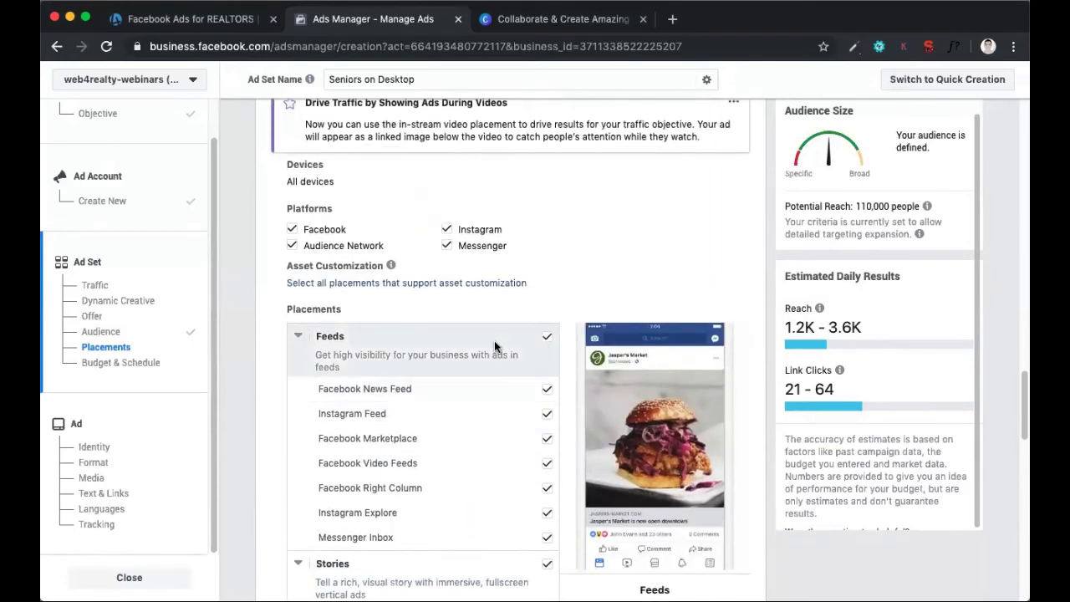
Exclude Facebook Stories, Instagram Stories, Instagram Feed and Facebook Search Results from the ad set's placements
scroll(494, 340, "down", 6)
scroll(494, 343, "down", 5)
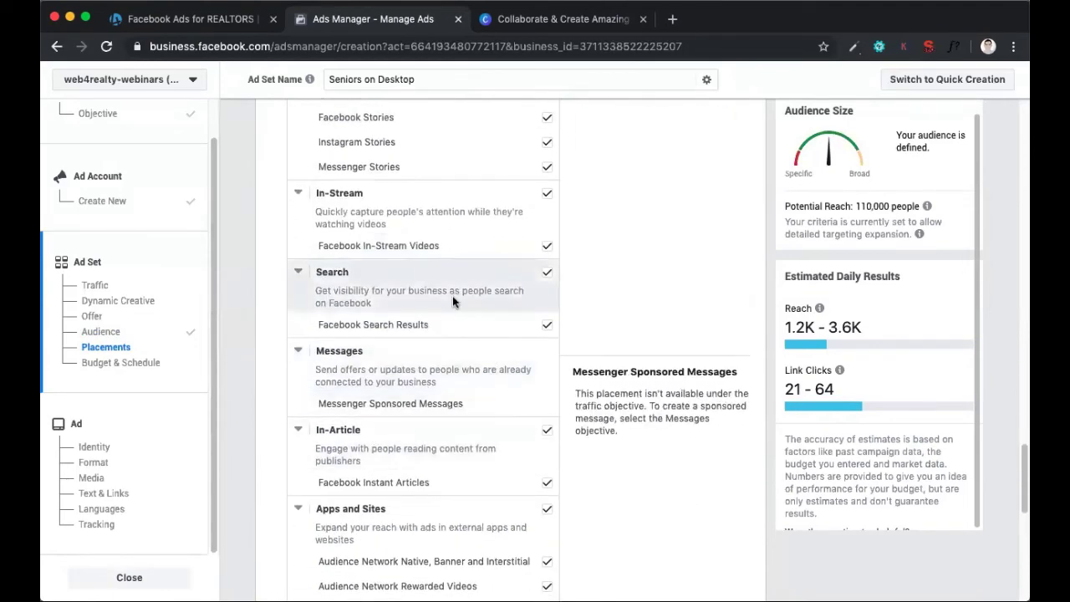
scroll(452, 298, "up", 8)
scroll(453, 299, "down", 2)
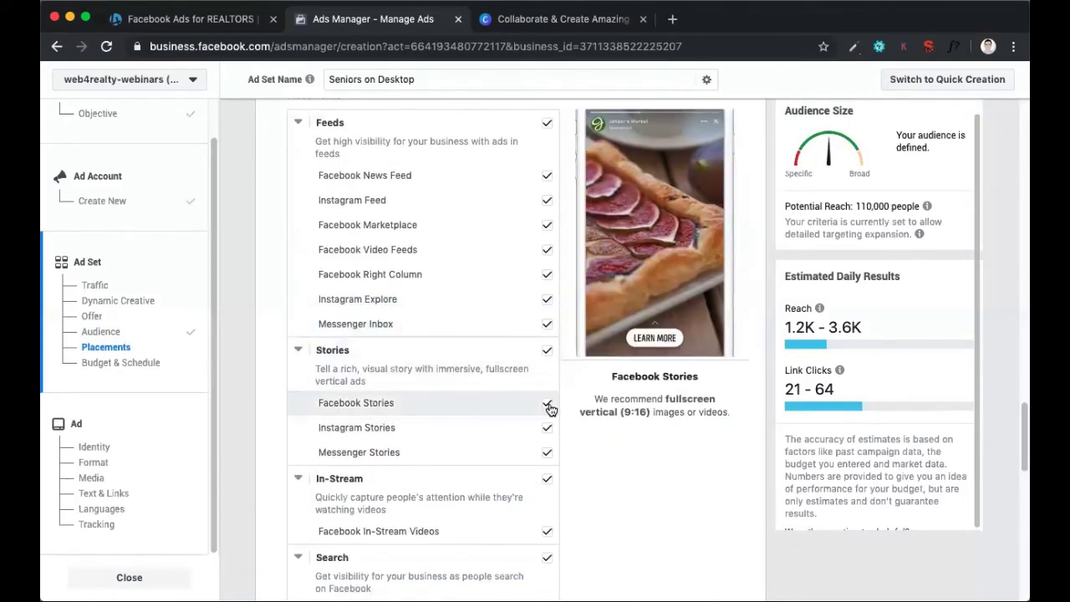
left_click(549, 405)
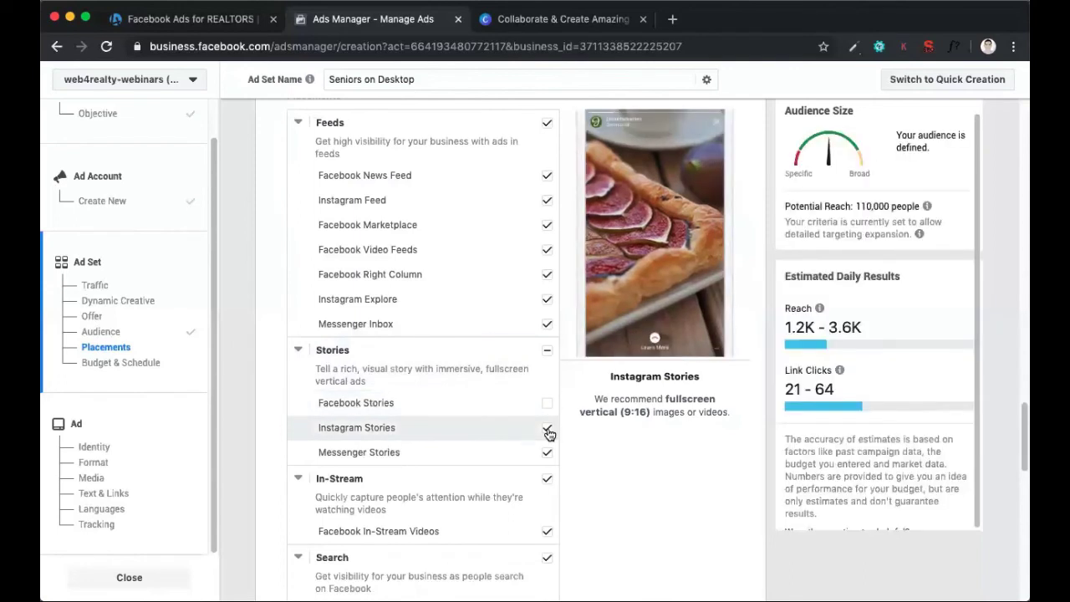
left_click(548, 431)
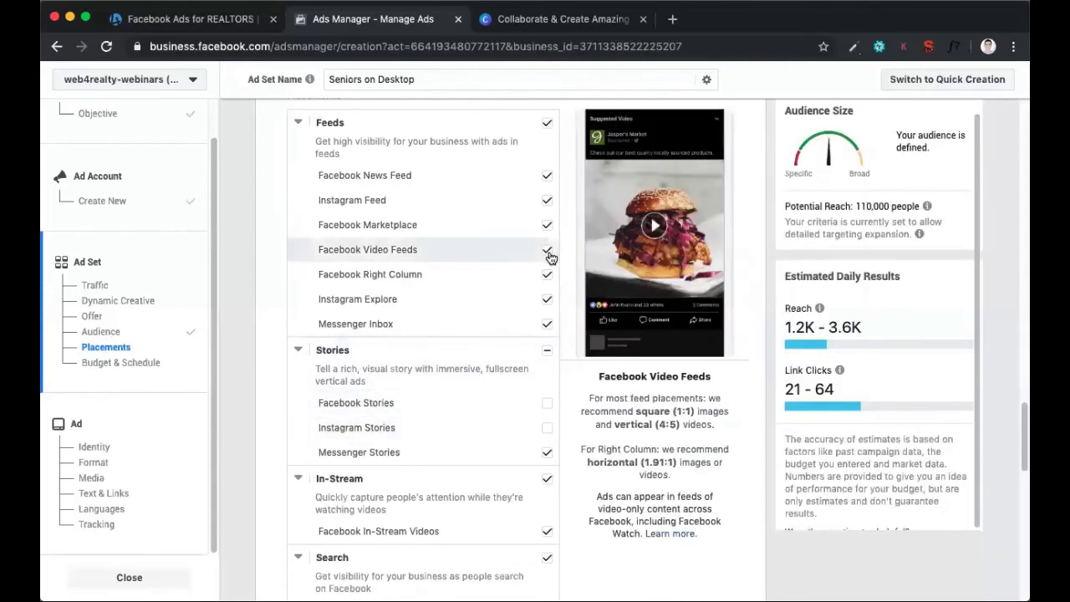
left_click(548, 201)
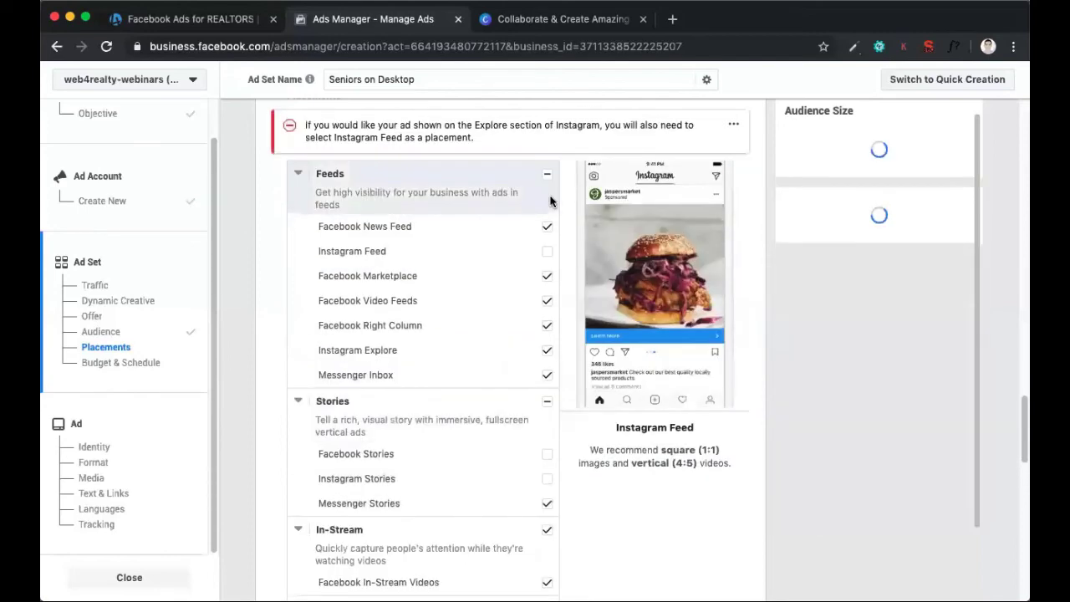
scroll(507, 291, "down", 1)
scroll(507, 292, "down", 2)
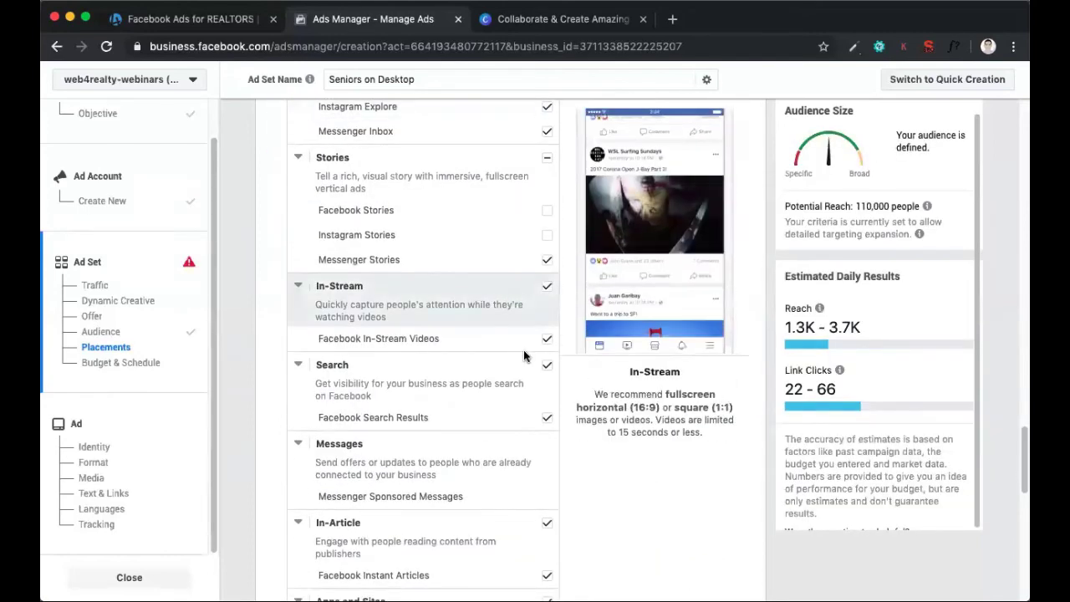
left_click(548, 422)
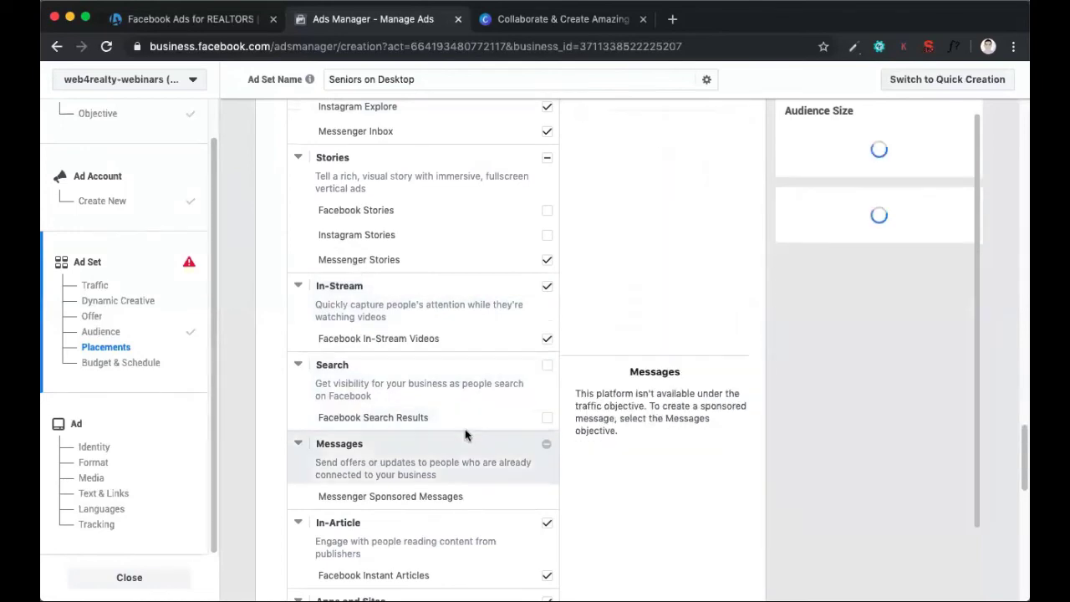
Switch the ad set's placements back to automatic
scroll(465, 429, "up", 5)
scroll(465, 429, "up", 5)
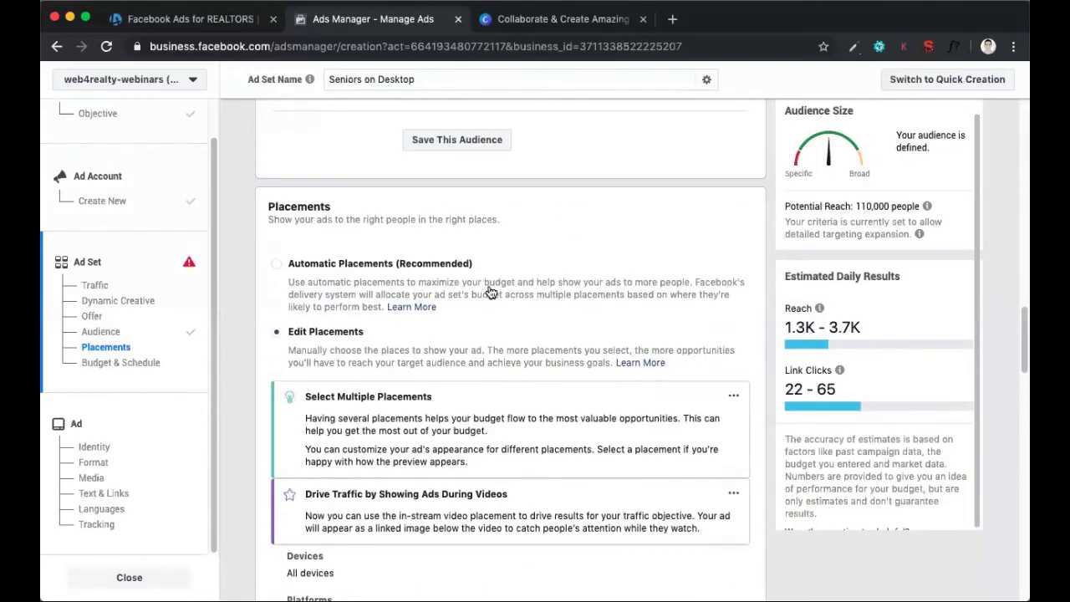
left_click(491, 292)
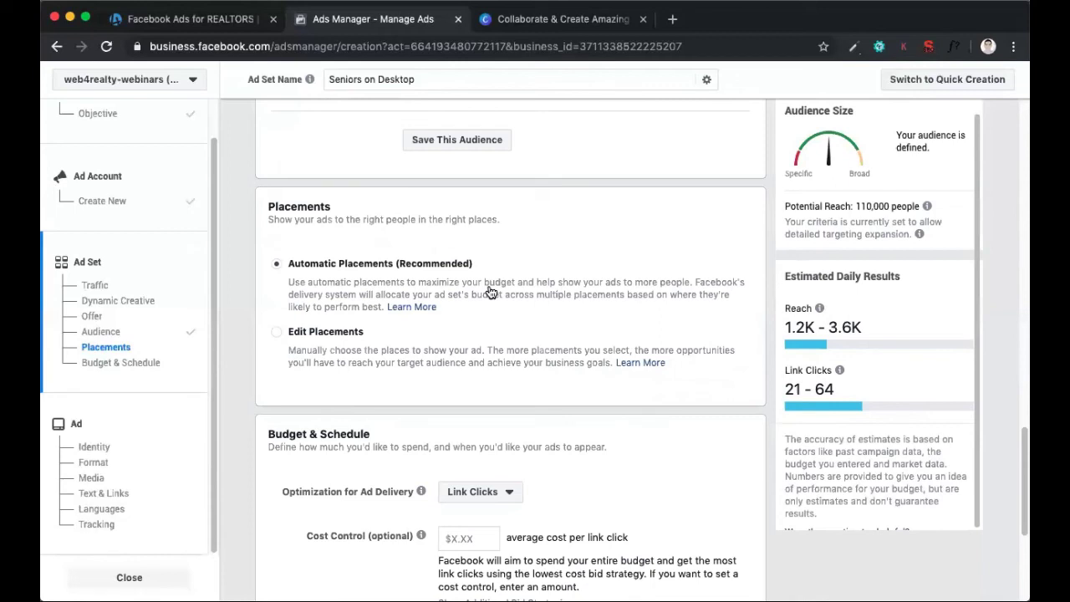
Edit the placements manually and exclude the Audience Network, Instagram and Messenger platforms
left_click(439, 366)
scroll(508, 363, "down", 5)
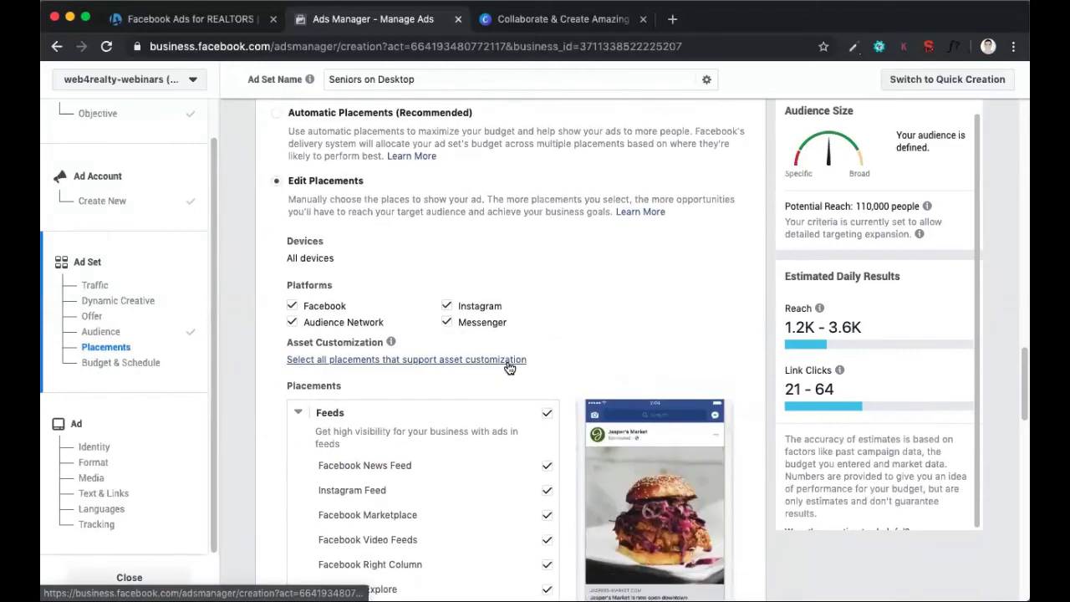
left_click(291, 278)
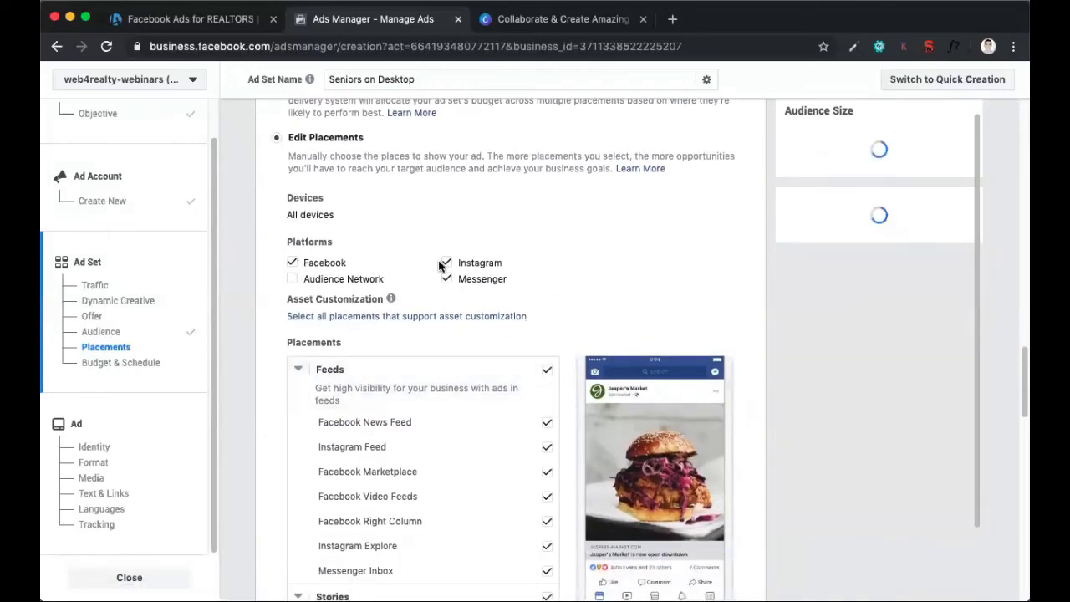
left_click(446, 262)
left_click(447, 279)
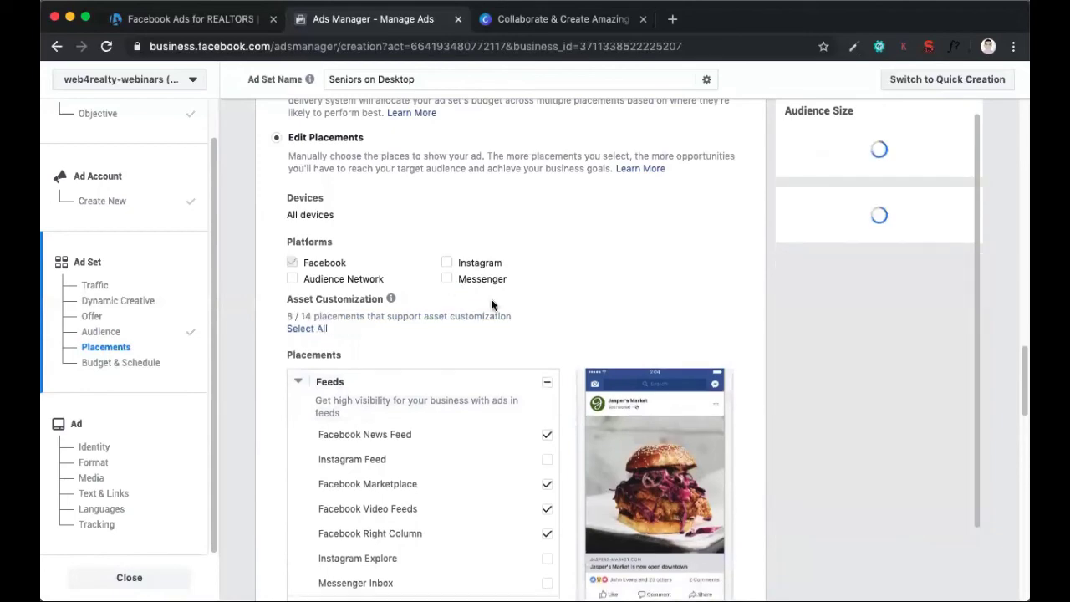
Review the placements from Feeds to Apps and Sites, and show the additional placement options
scroll(490, 305, "down", 4)
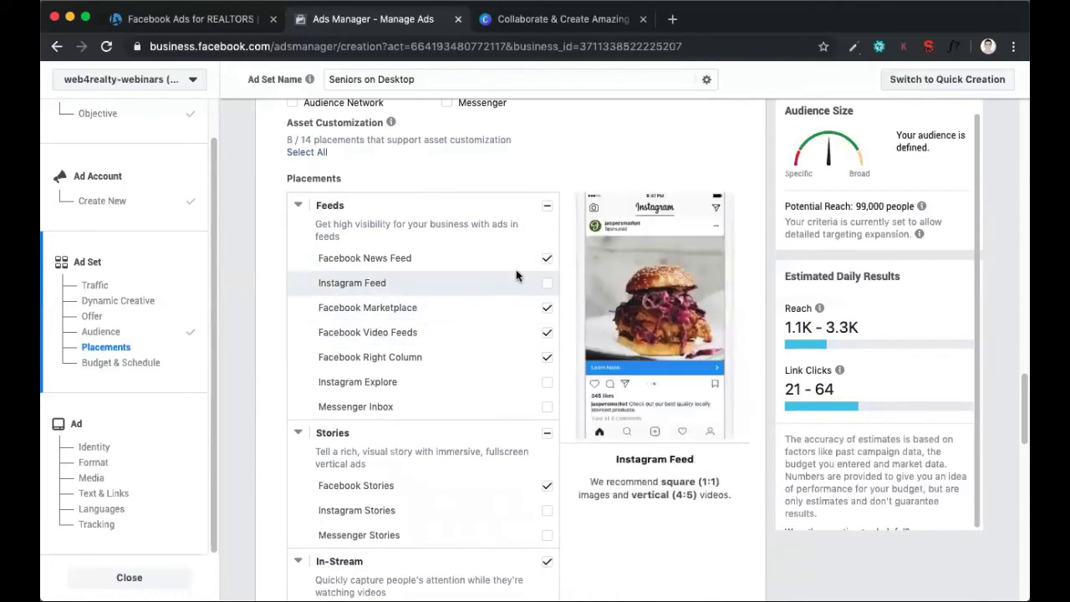
scroll(516, 270, "down", 2)
scroll(516, 269, "down", 5)
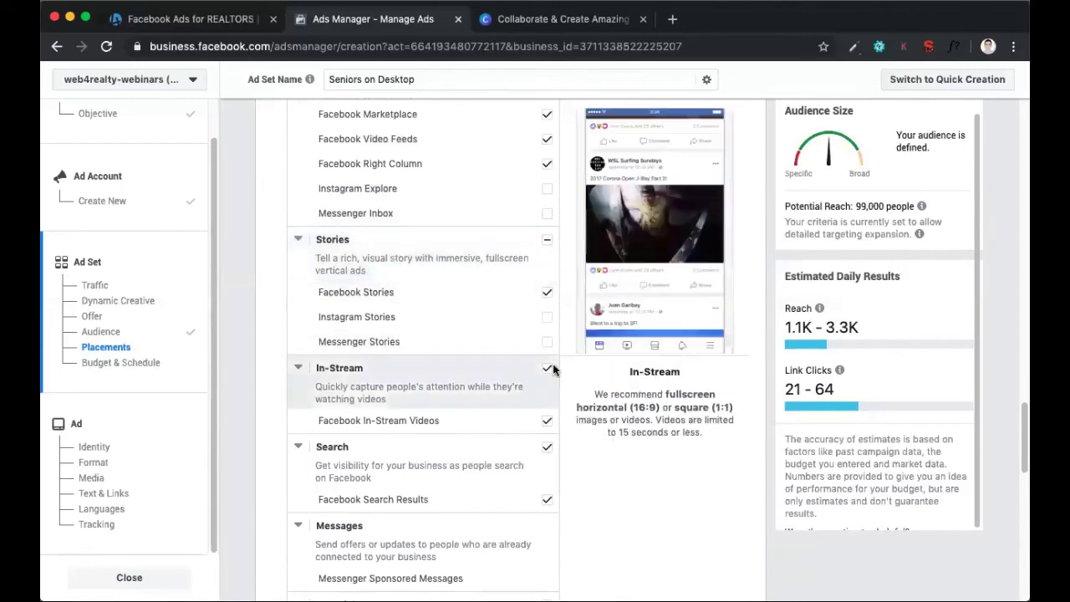
scroll(601, 487, "down", 8)
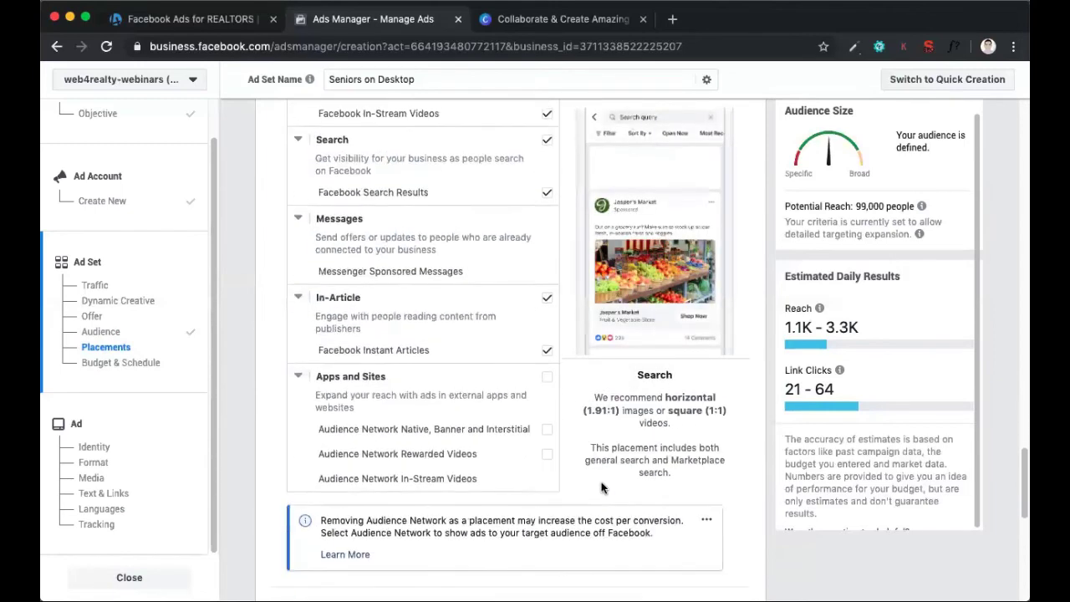
scroll(601, 487, "down", 6)
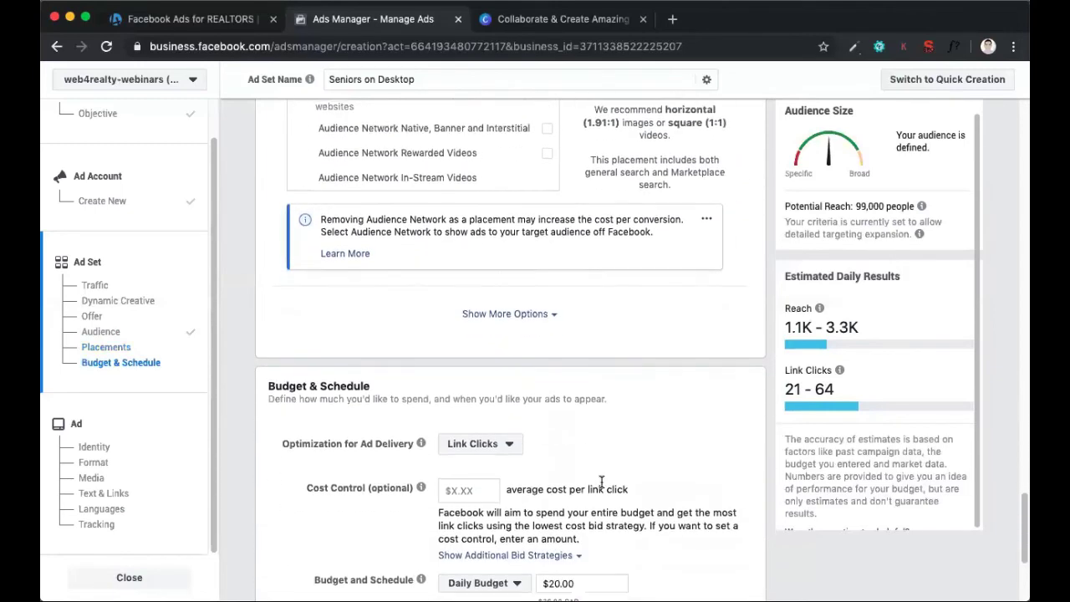
left_click(511, 311)
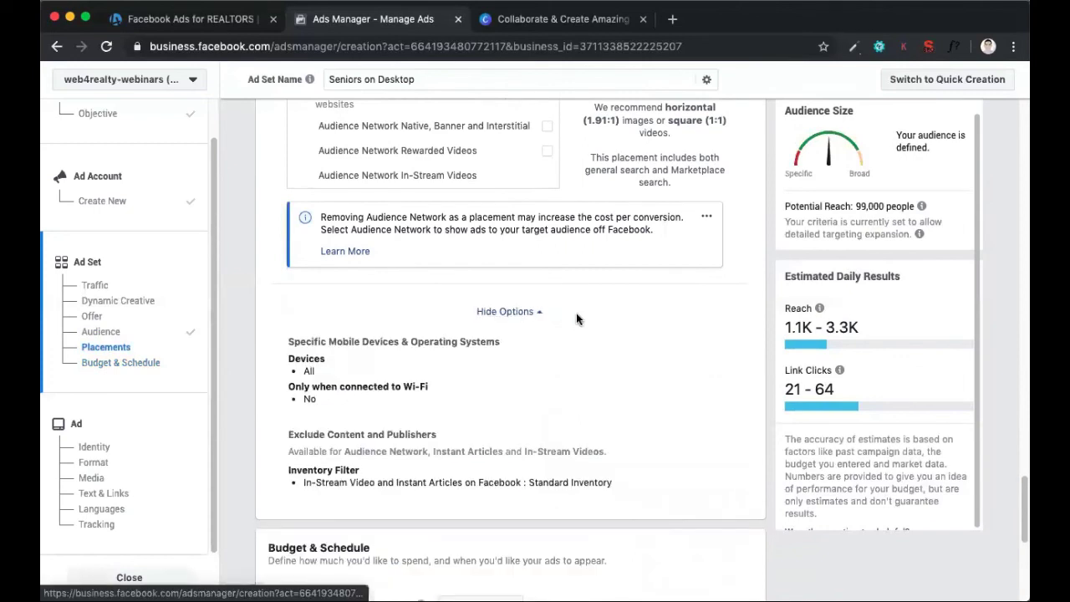
scroll(577, 316, "down", 1)
scroll(579, 318, "down", 1)
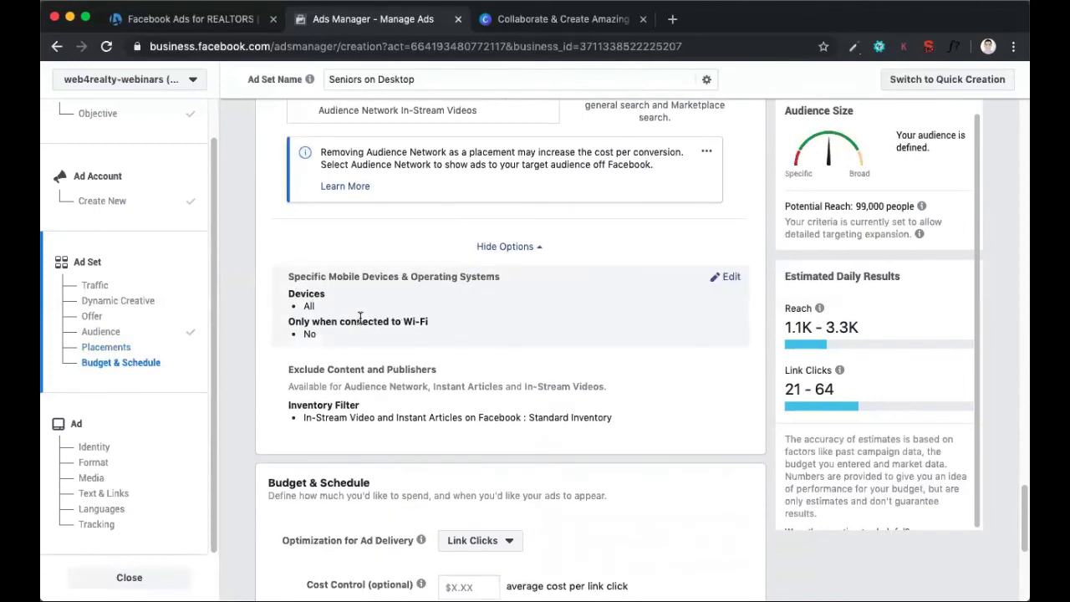
View the choices for specific mobile devices and operating systems, and hide the additional placement options
left_click(727, 278)
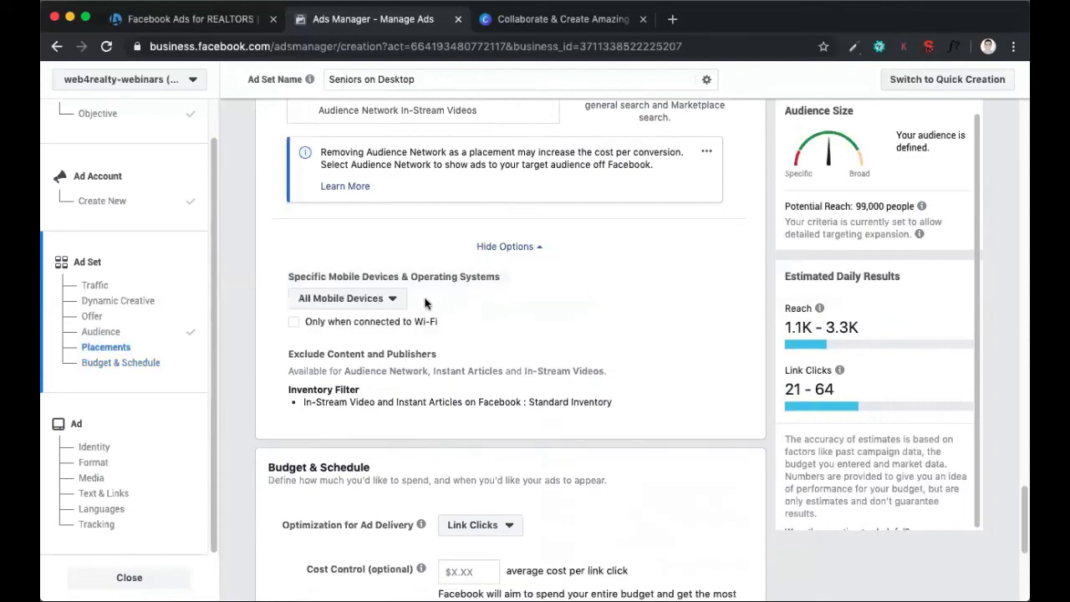
left_click(382, 303)
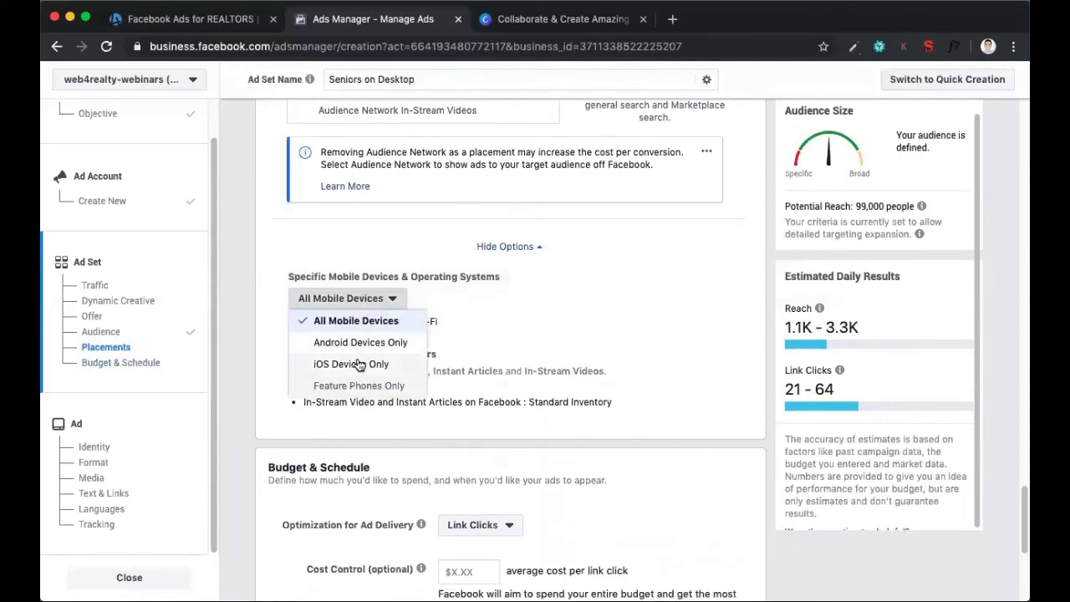
left_click(385, 302)
left_click(390, 303)
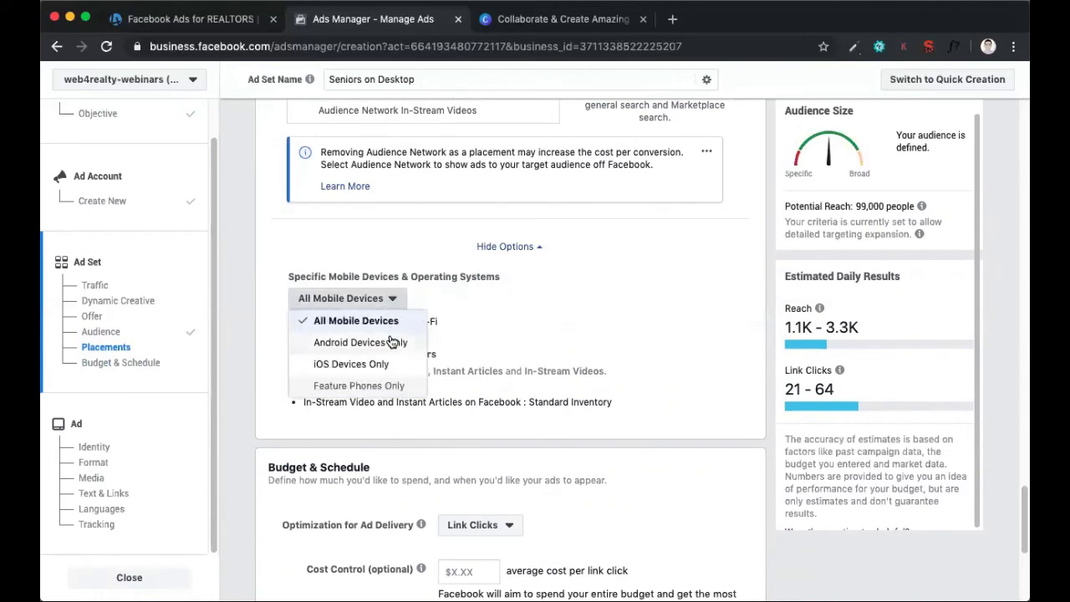
left_click(492, 319)
scroll(502, 309, "down", 2)
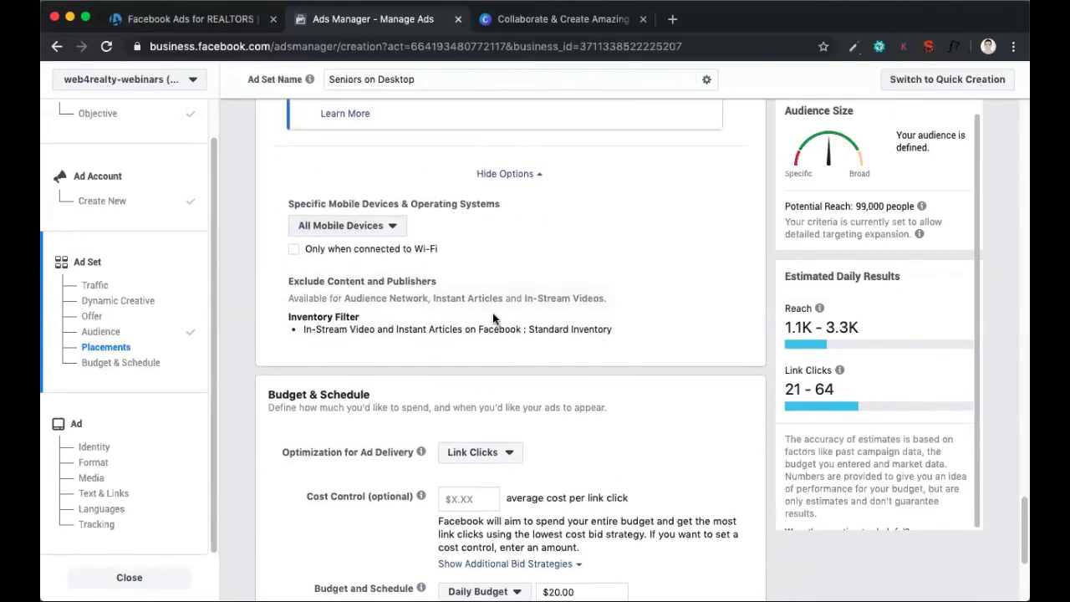
scroll(514, 297, "up", 3)
left_click(525, 280)
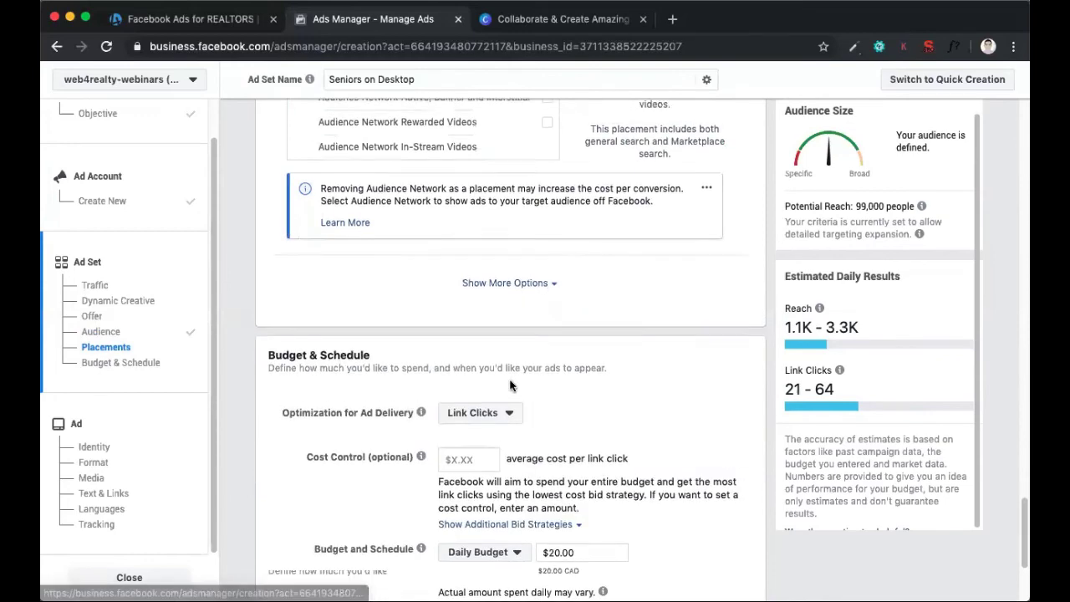
Set the ad set to use automatic placements instead of manually edited ones
scroll(510, 368, "up", 10)
scroll(518, 295, "up", 3)
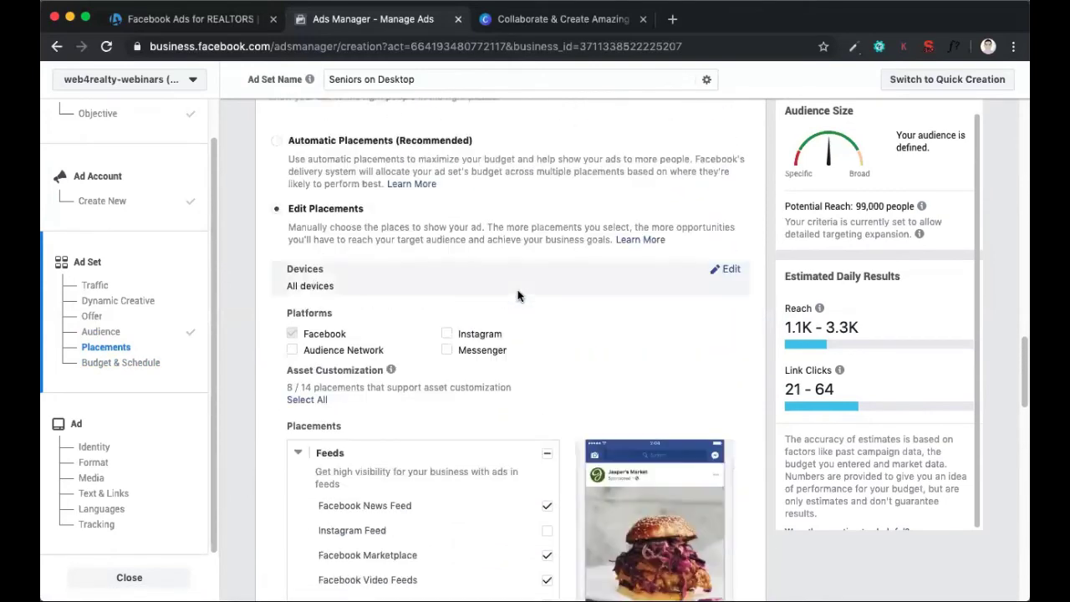
scroll(517, 296, "down", 2)
scroll(502, 351, "up", 5)
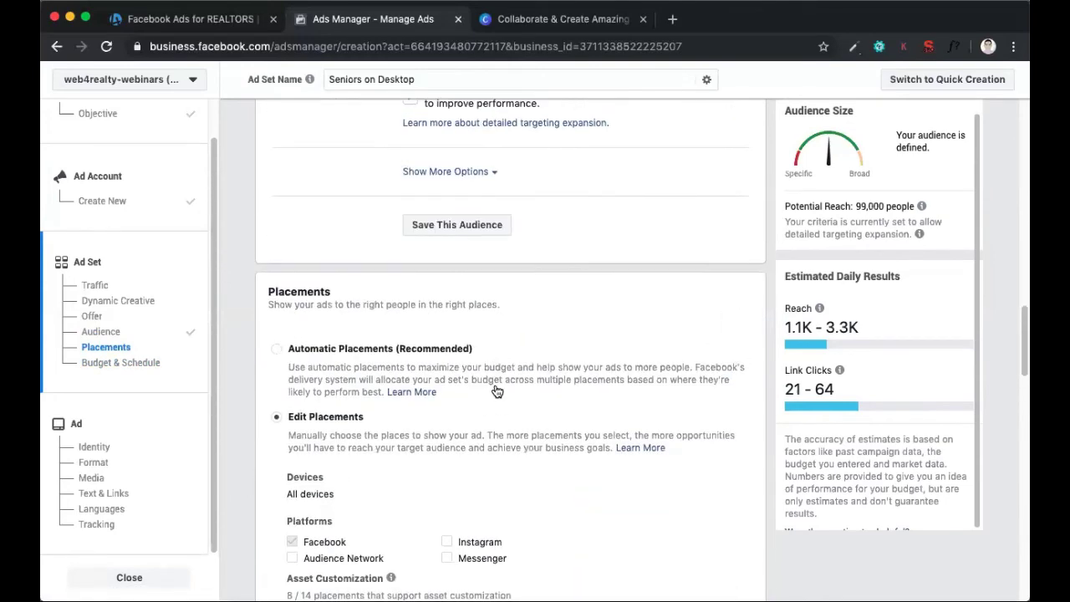
left_click(497, 386)
Examine the choices for ad delivery optimization and the optional cost control in the Budget & Schedule section
scroll(494, 384, "down", 5)
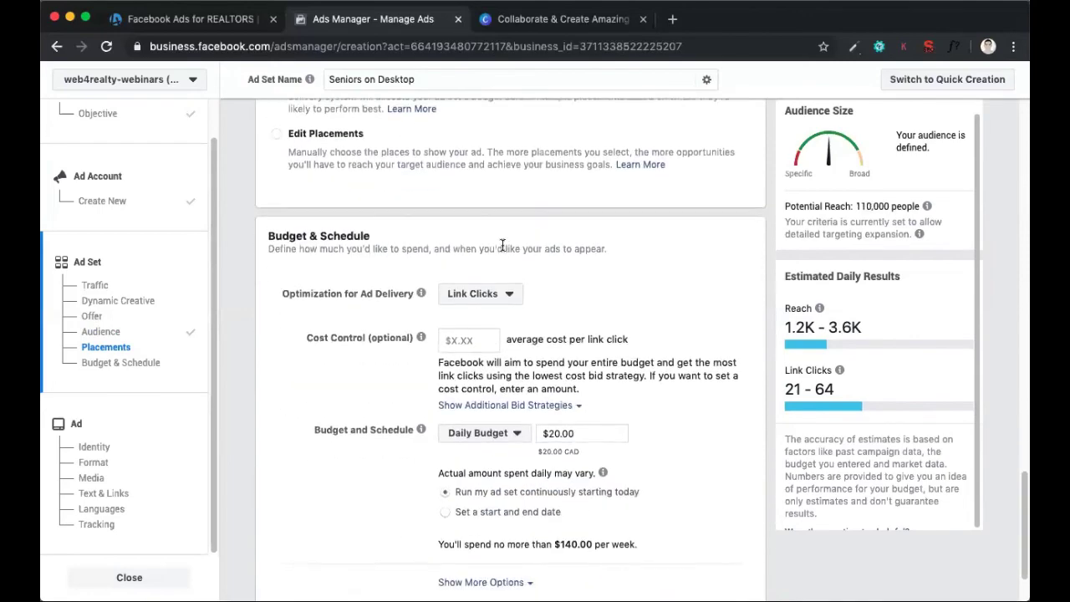
scroll(502, 247, "up", 1)
scroll(502, 248, "down", 2)
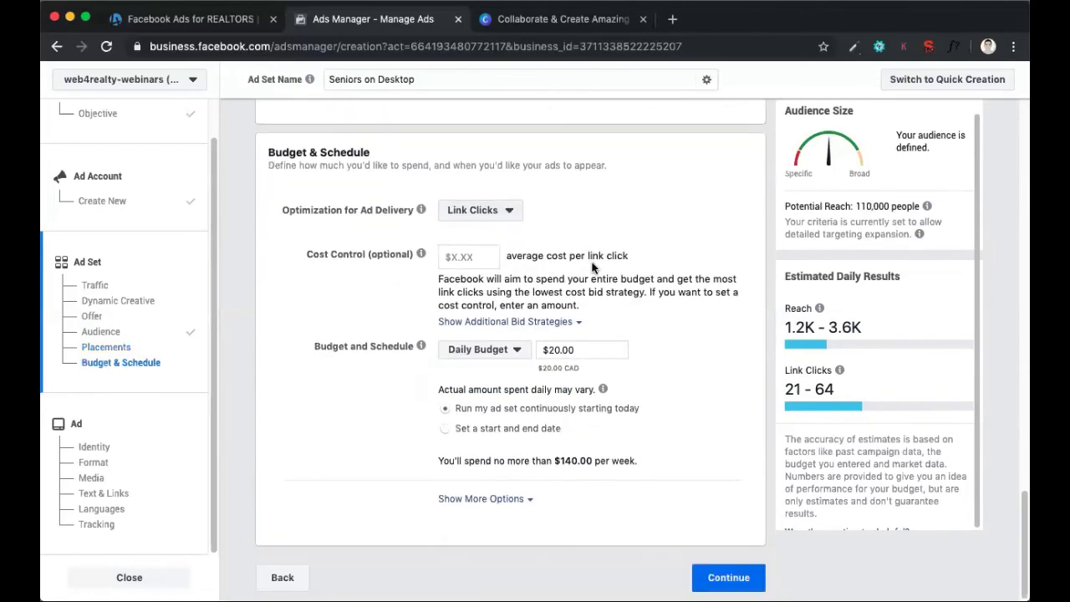
left_click(505, 209)
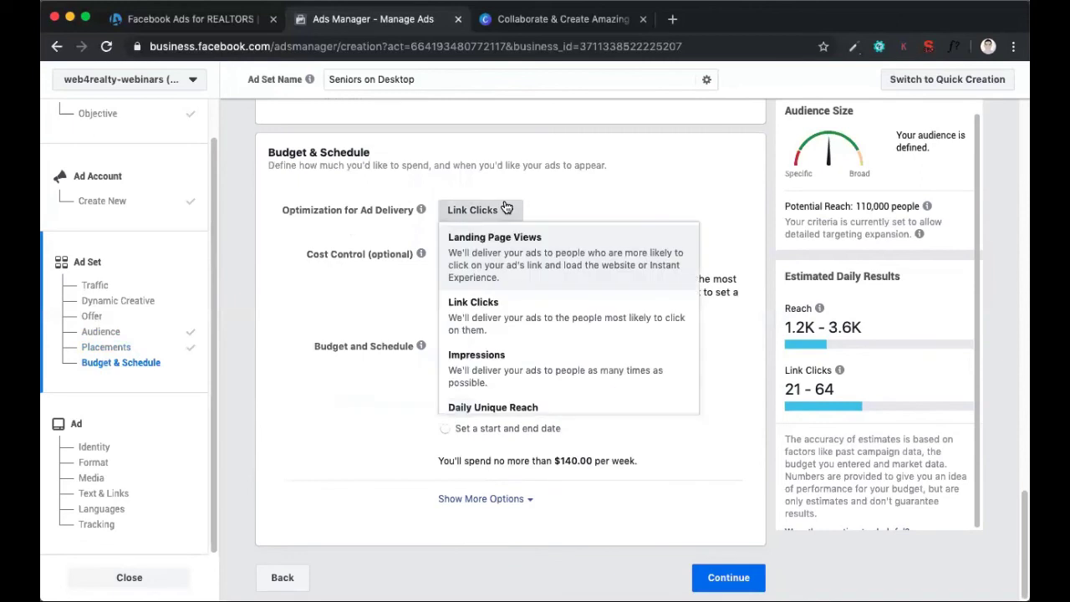
left_click(556, 200)
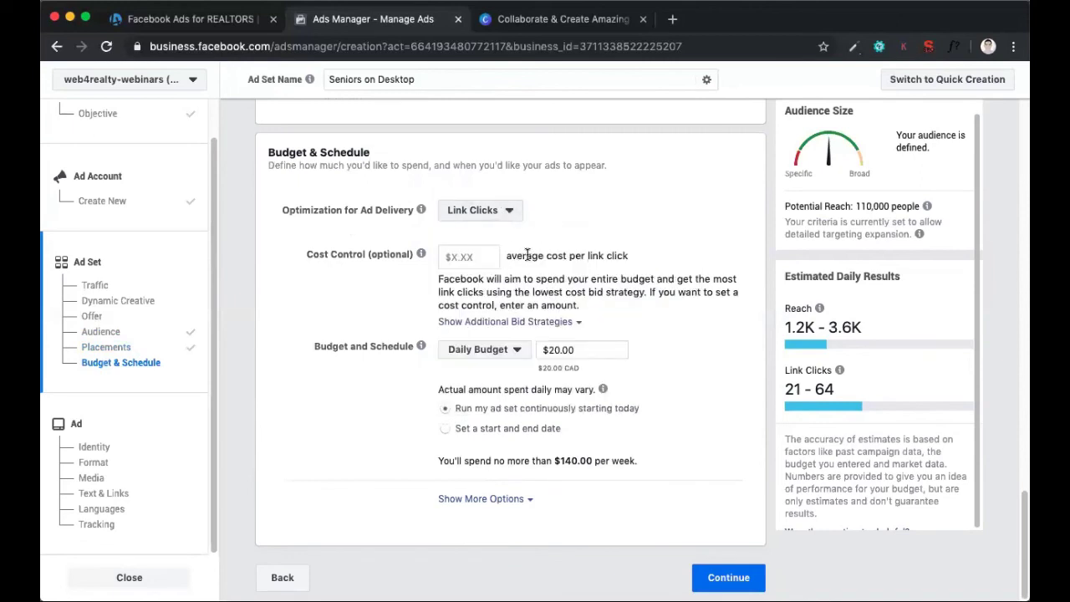
mouse_move(399, 251)
left_click_drag(401, 251, 355, 268)
Change the ad set's budget type to Lifetime Budget with an amount of $500
left_click(507, 351)
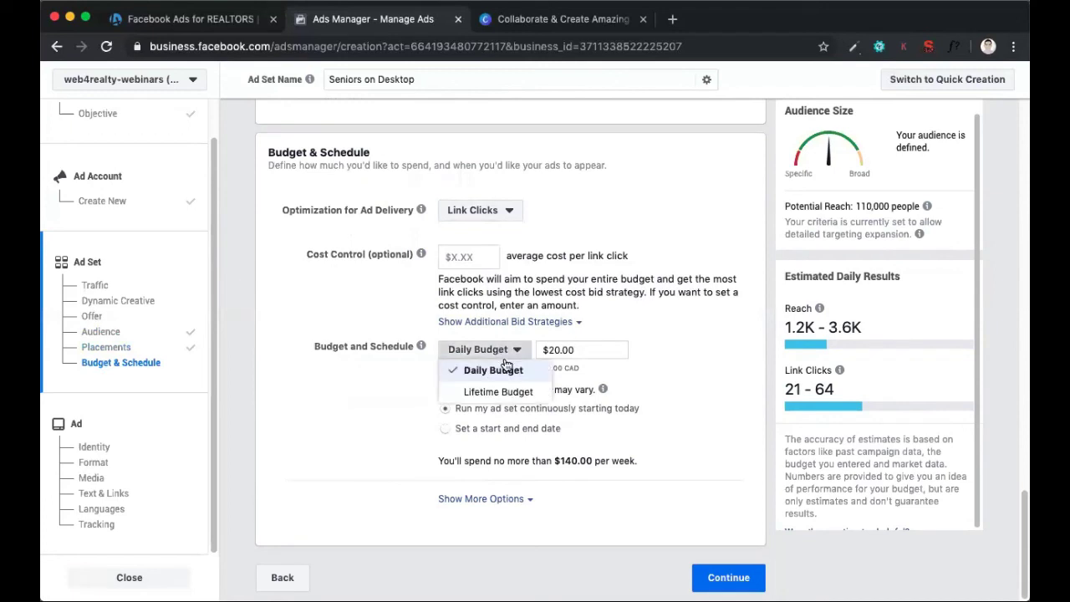
left_click(498, 391)
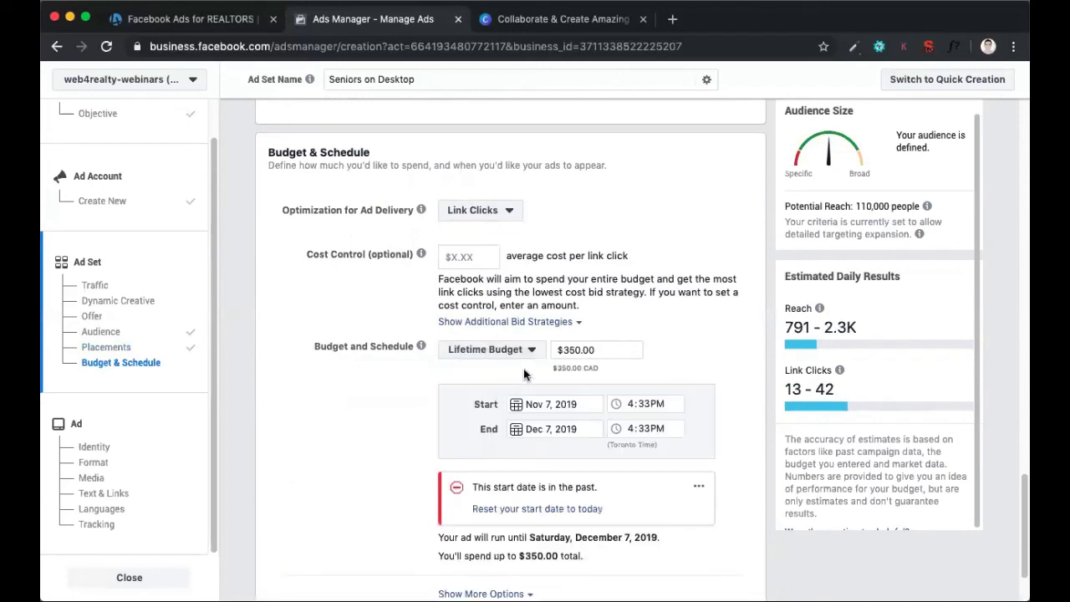
left_click(582, 350)
type("500")
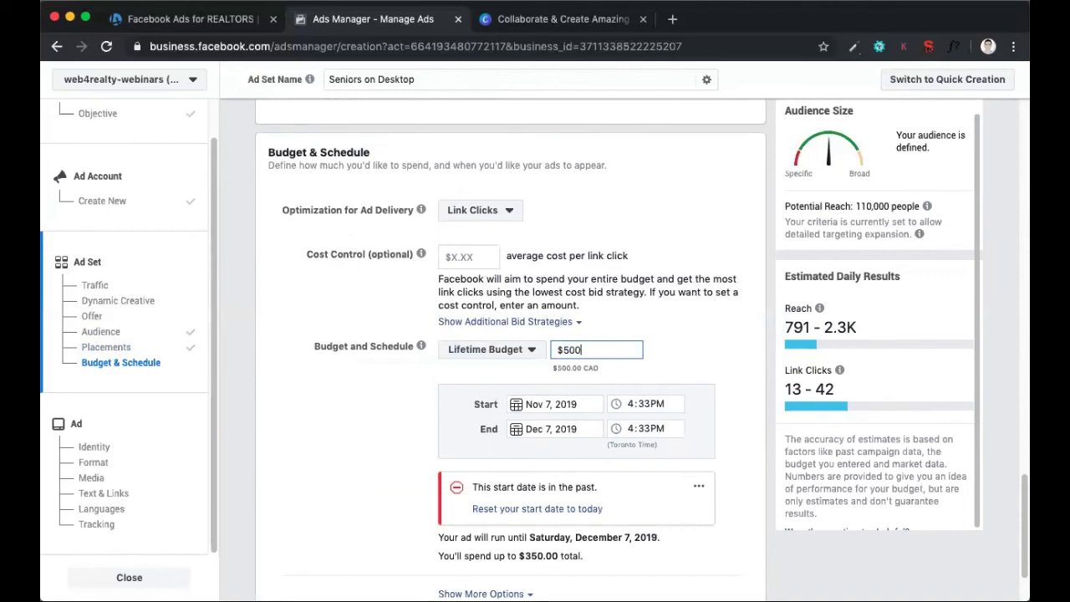
left_click(408, 404)
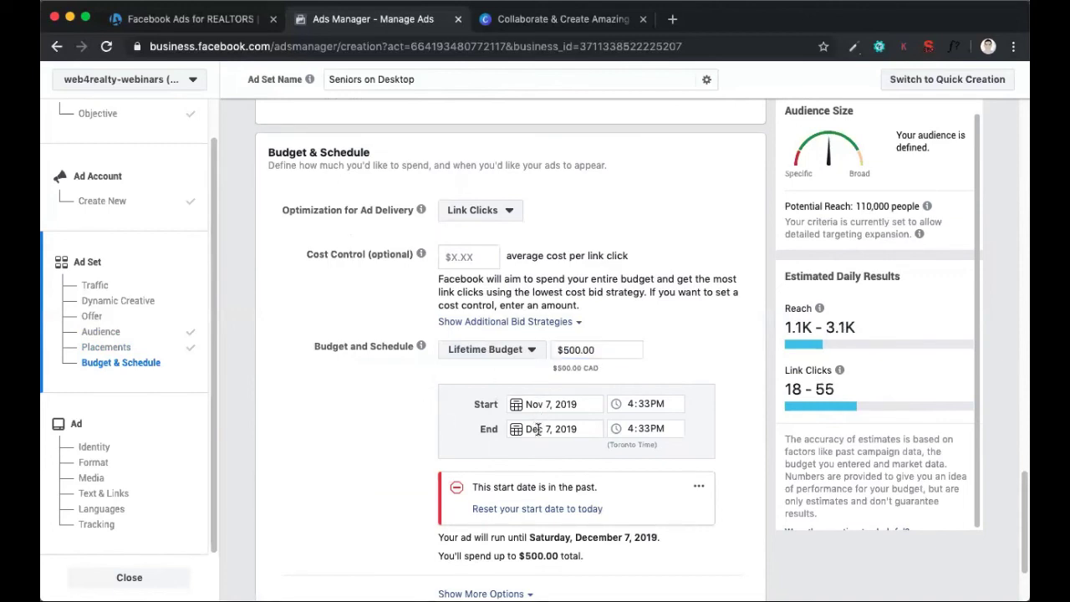
Set the ad set's end date to January 30, 2020
left_click(548, 430)
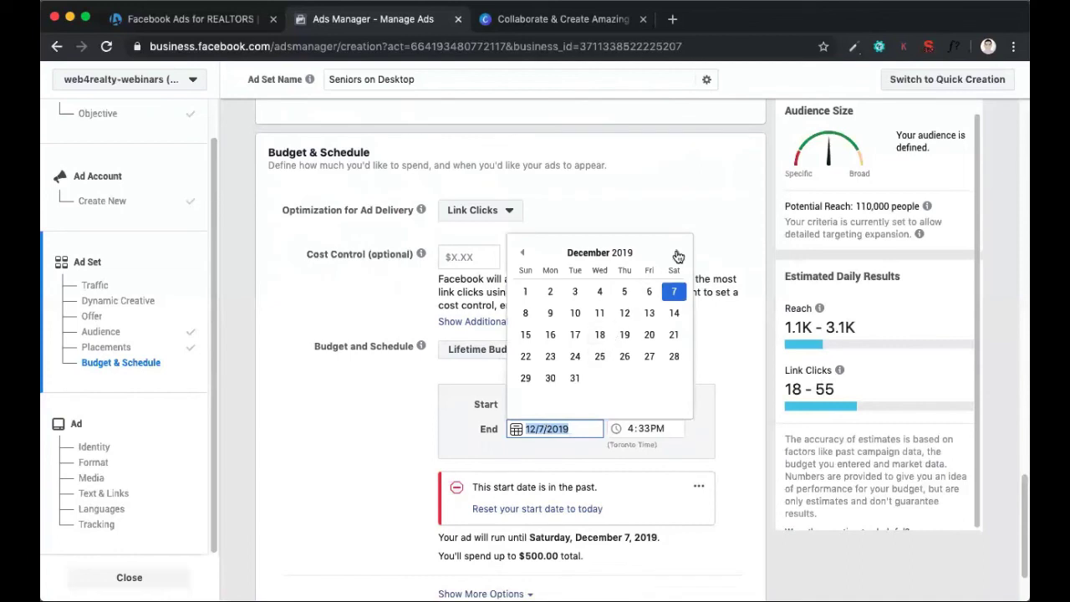
left_click(677, 256)
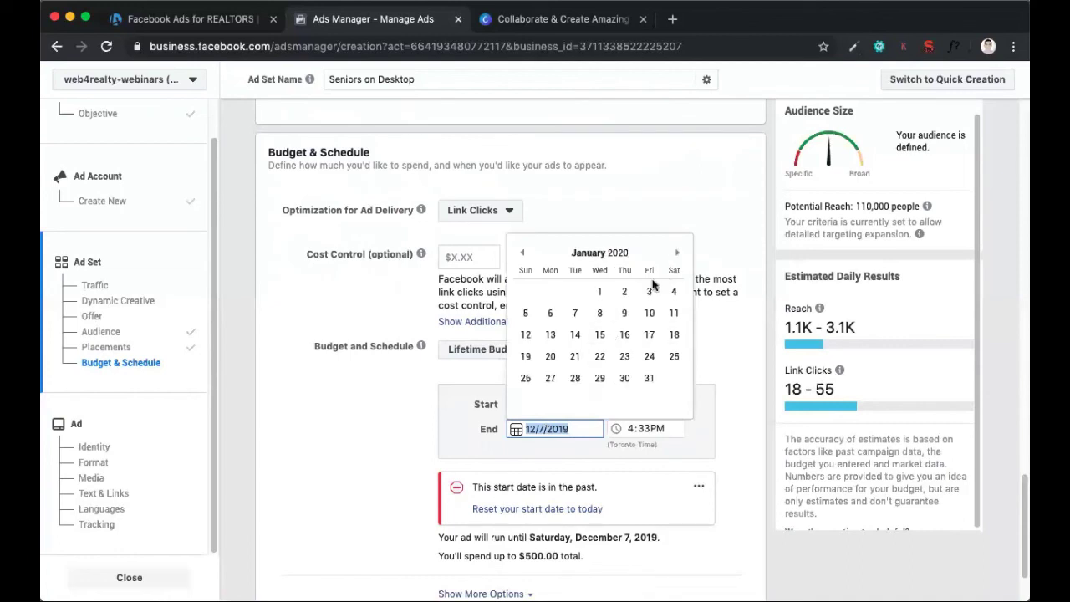
left_click(624, 378)
left_click(329, 410)
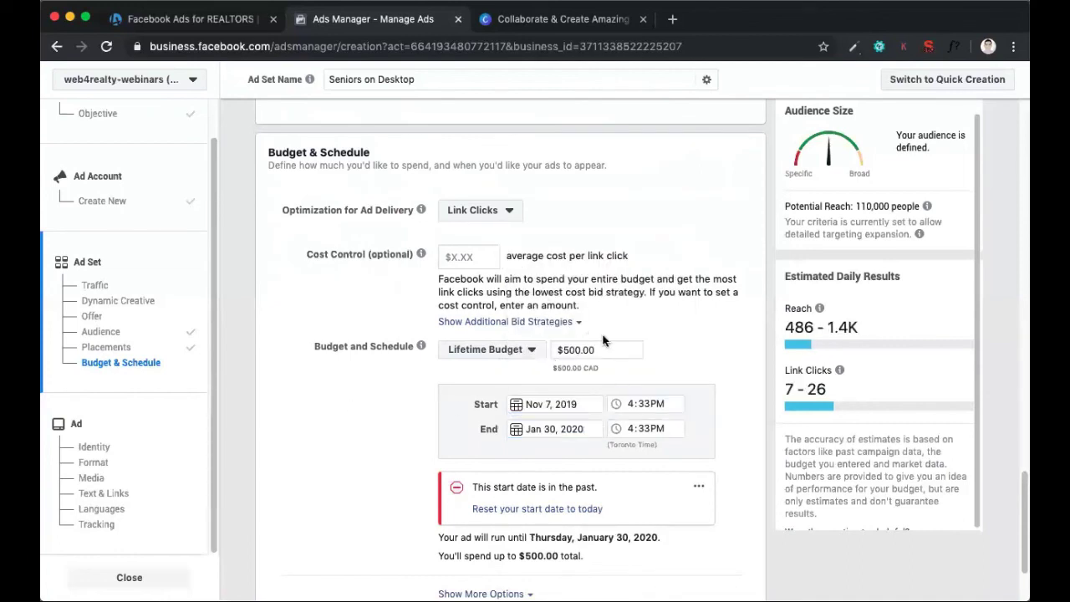
Switch the ad set's budget type to Daily Budget with an amount of $10
left_click(602, 346)
left_click(479, 349)
left_click(477, 371)
left_click(589, 346)
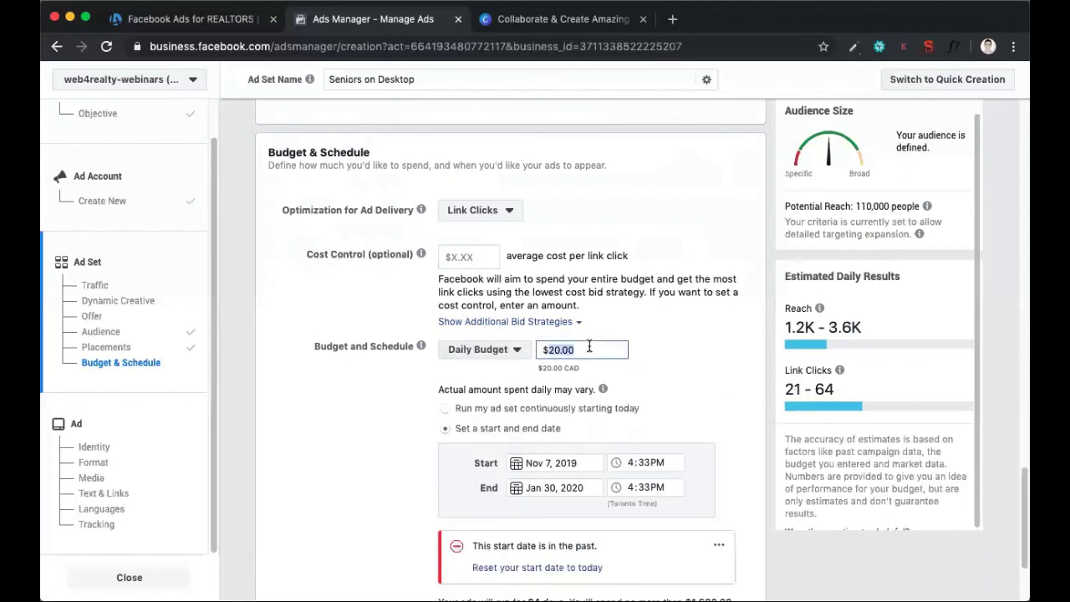
type("10")
left_click(677, 345)
Examine the optional cost control per link click and the descriptions of the ad delivery optimization choices
scroll(677, 346, "up", 1)
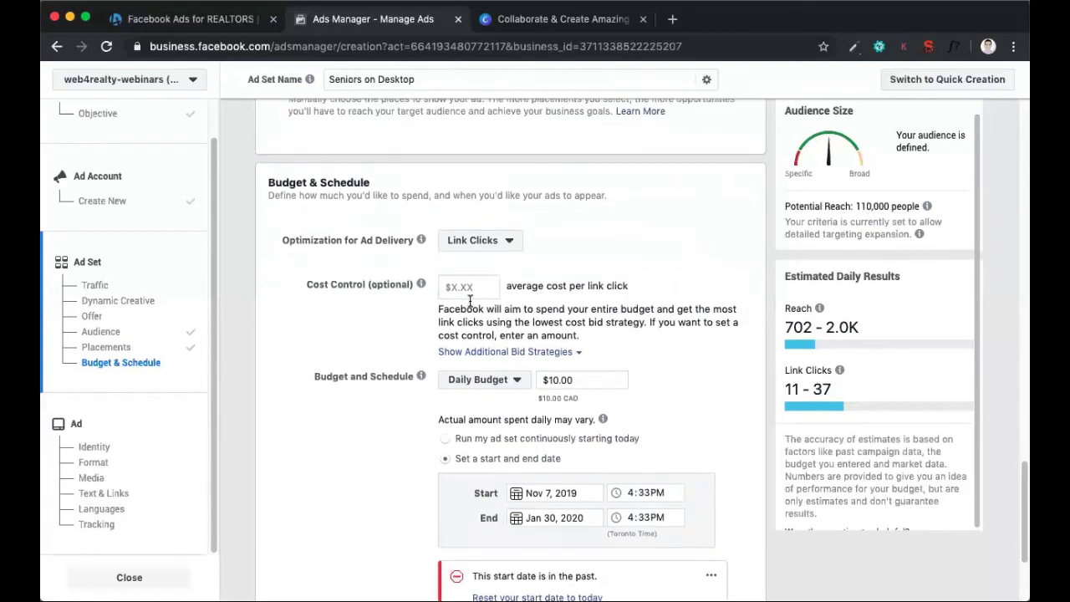
triple_click(326, 280)
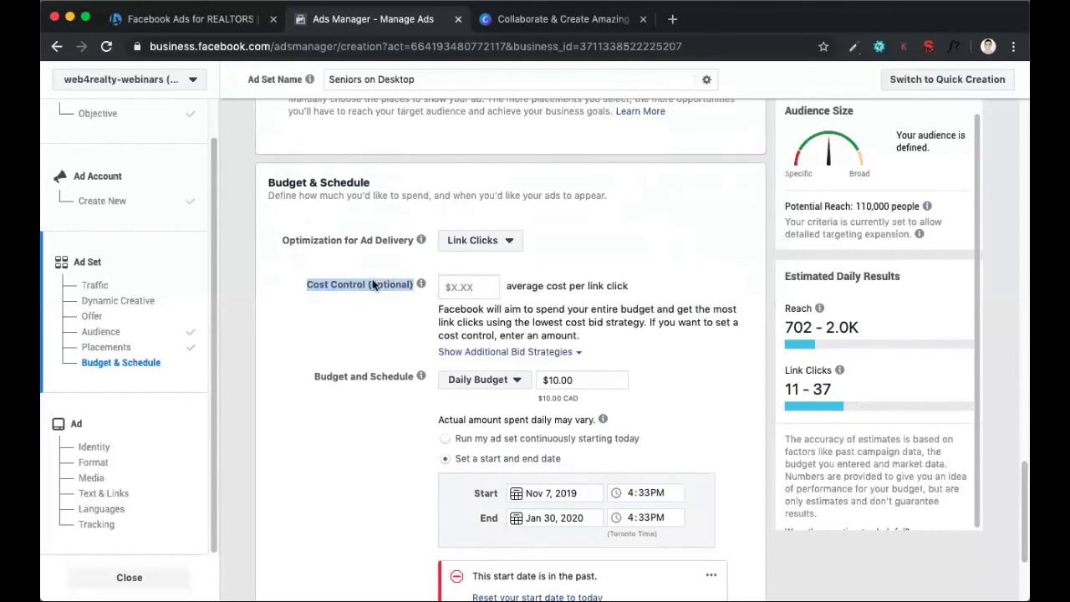
left_click(467, 287)
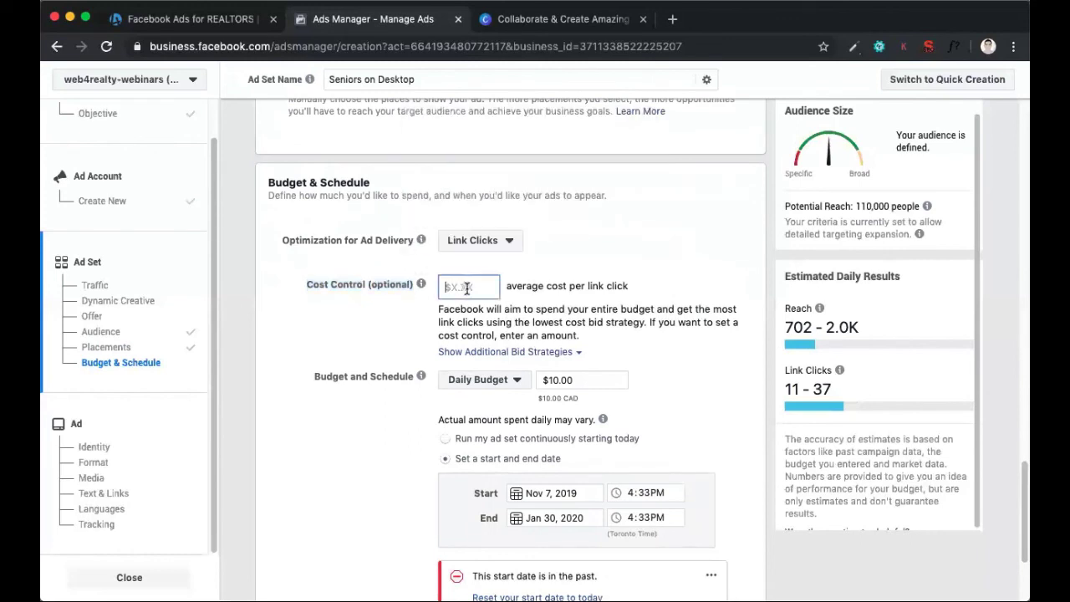
left_click(517, 289)
scroll(504, 284, "down", 1)
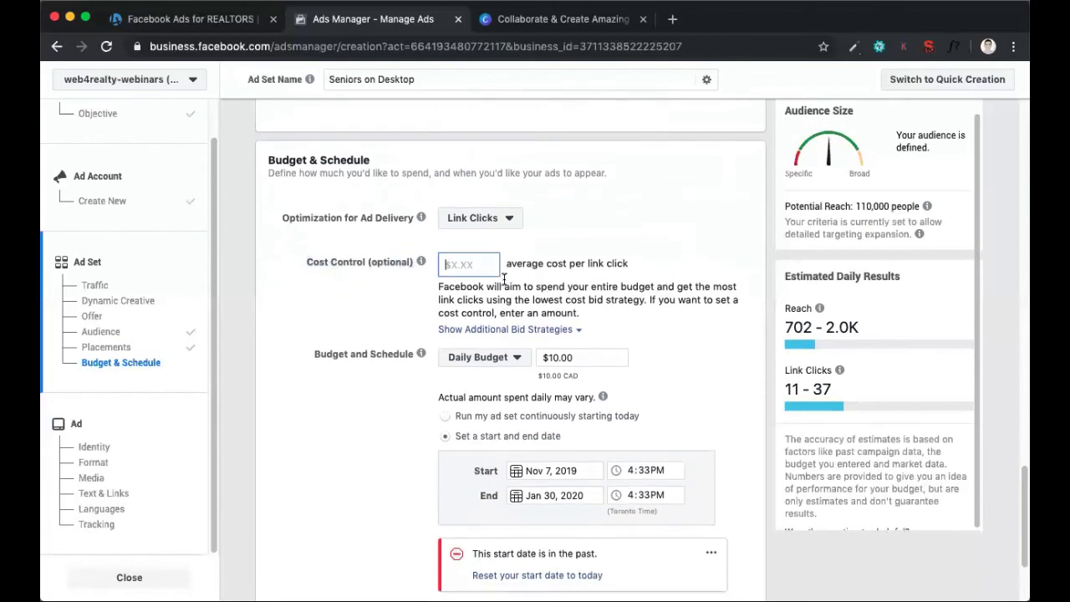
left_click(506, 219)
scroll(519, 275, "down", 1)
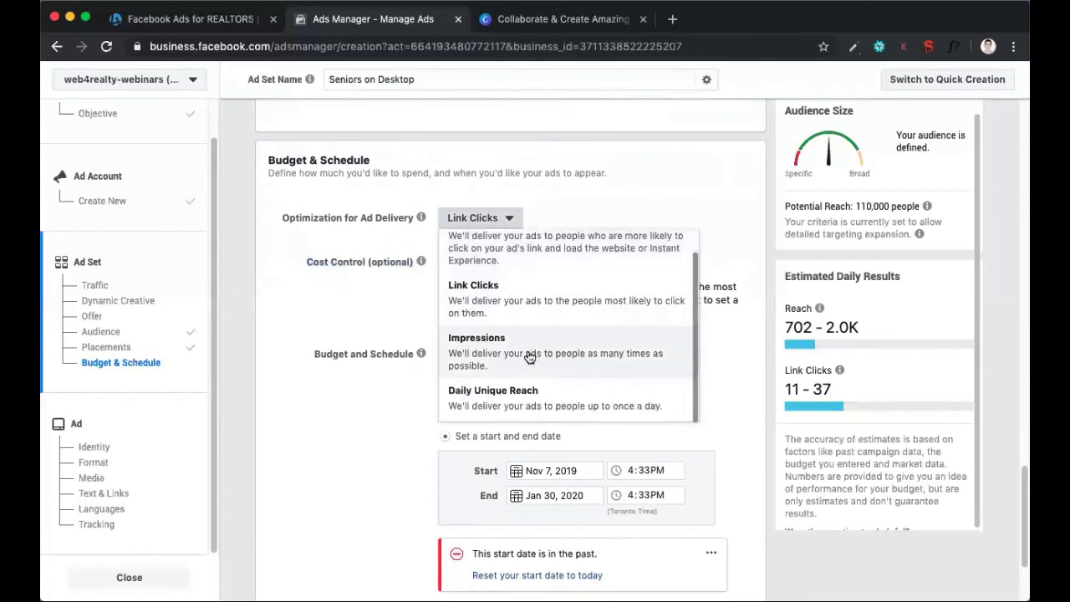
scroll(539, 358, "up", 1)
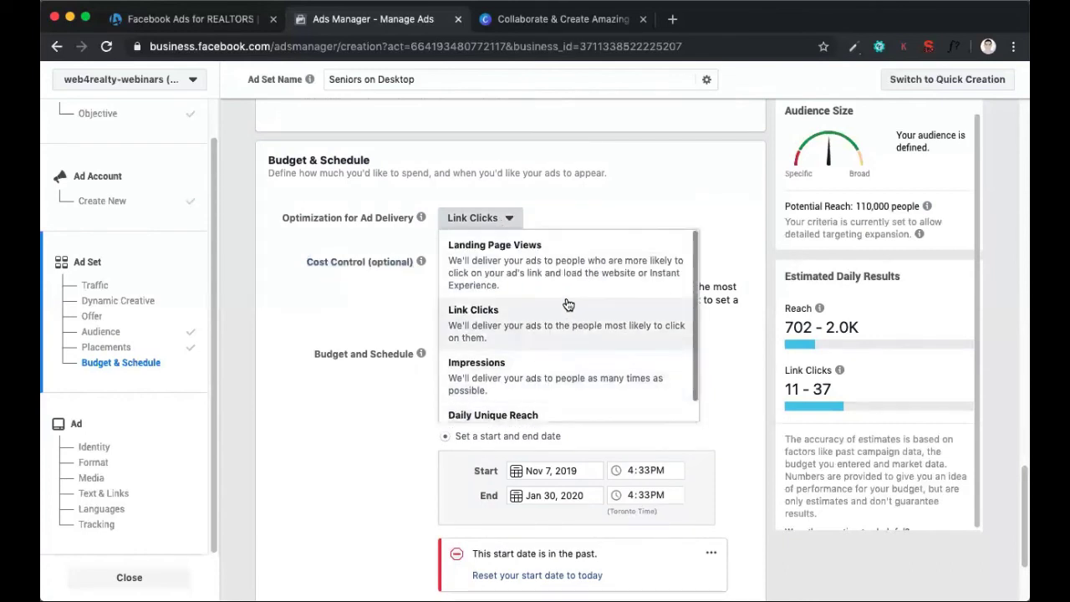
scroll(542, 268, "down", 1)
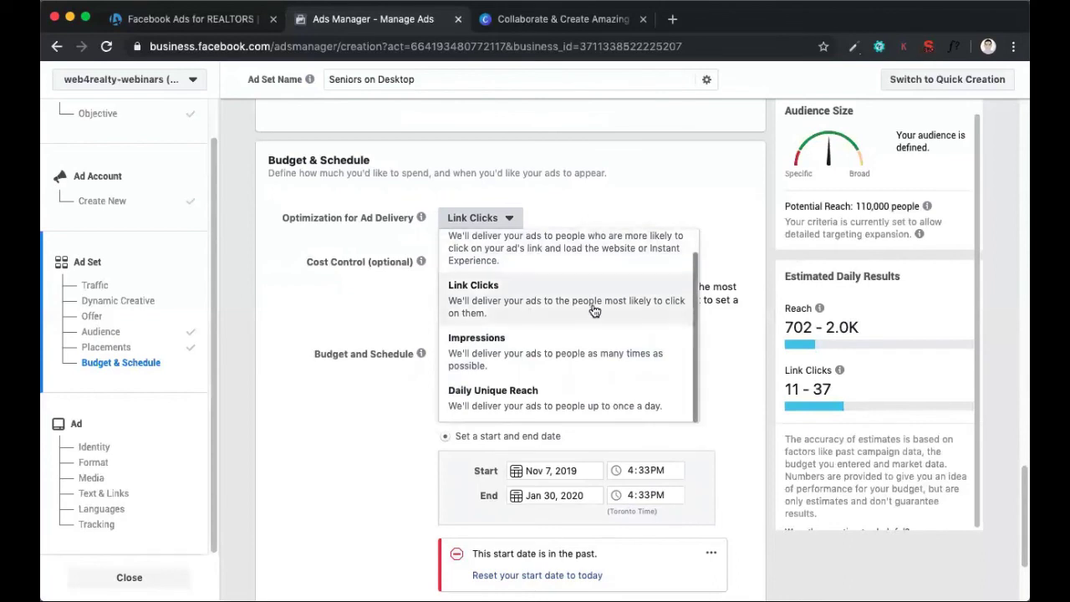
scroll(596, 339, "up", 1)
Finish the ad set and continue to the ad creation page
scroll(345, 289, "down", 3)
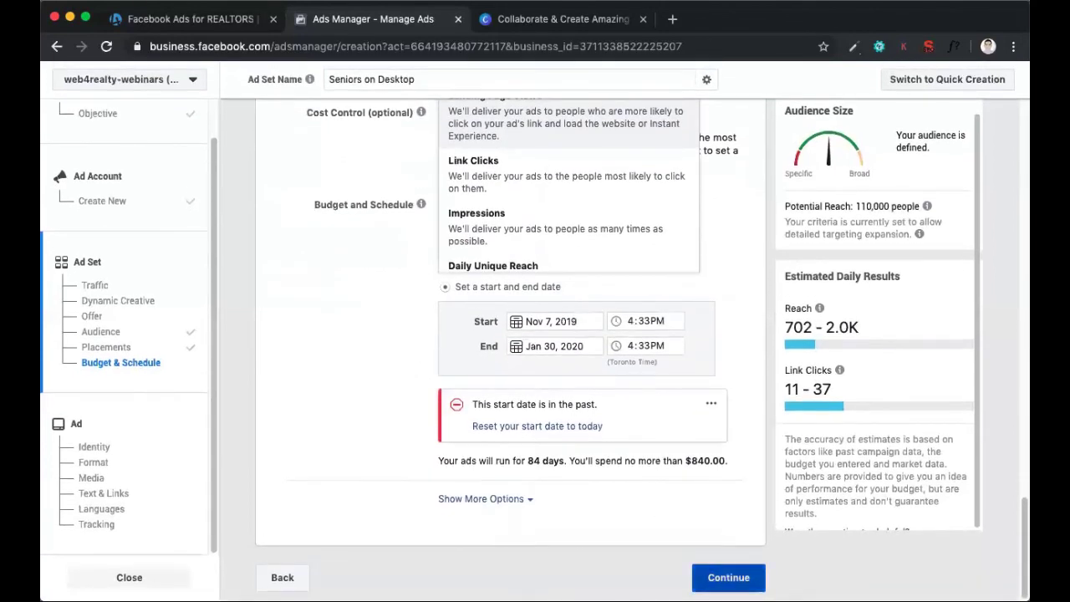
left_click(728, 577)
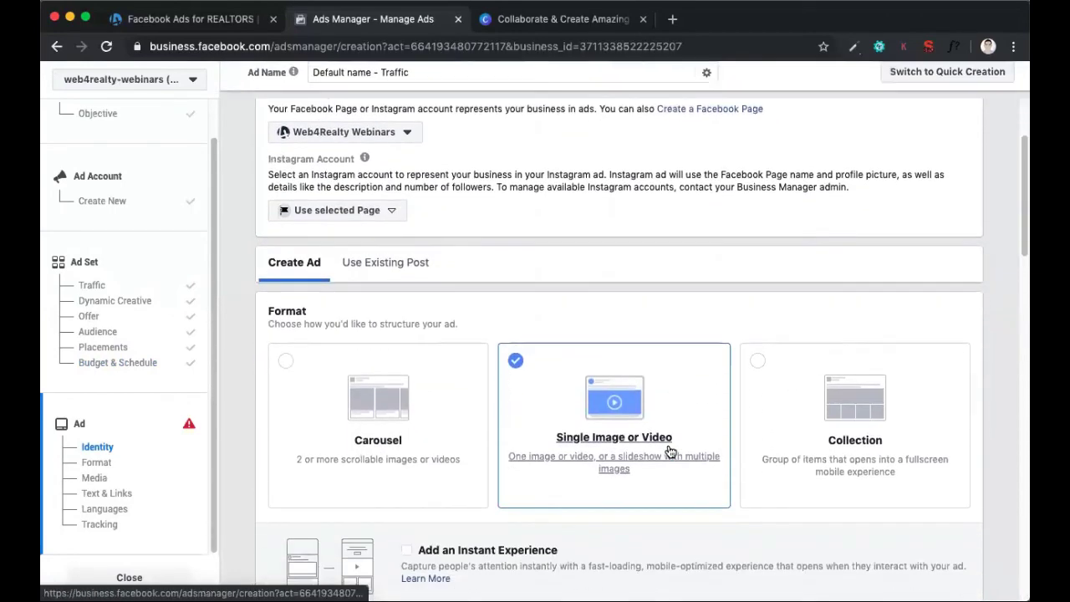
scroll(670, 451, "down", 1)
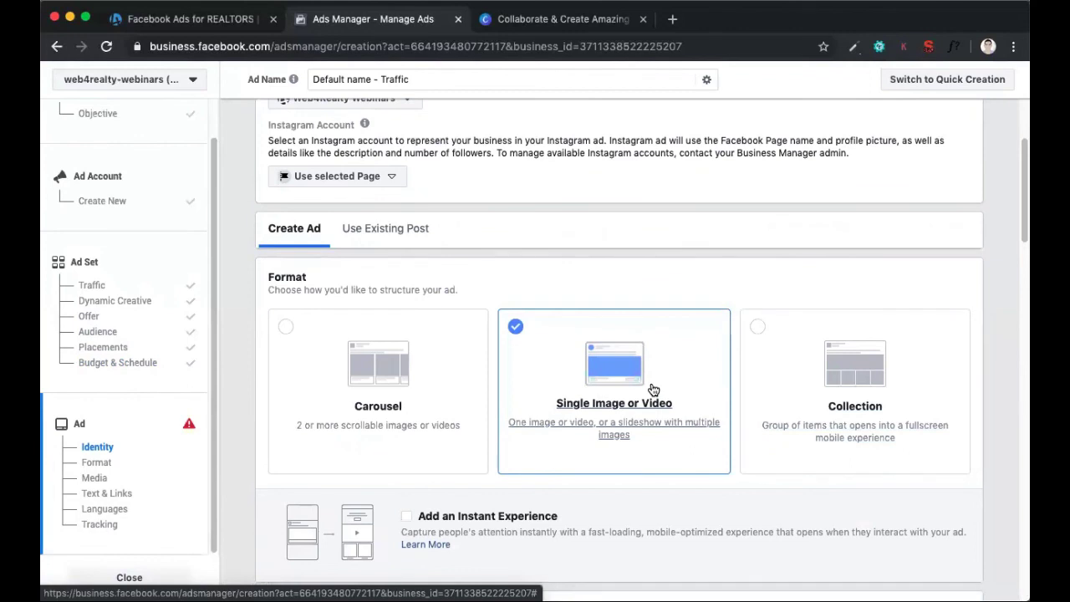
Select the Web4Realty Webinars page as the ad's Facebook identity and check the Instagram account choices
scroll(653, 389, "up", 4)
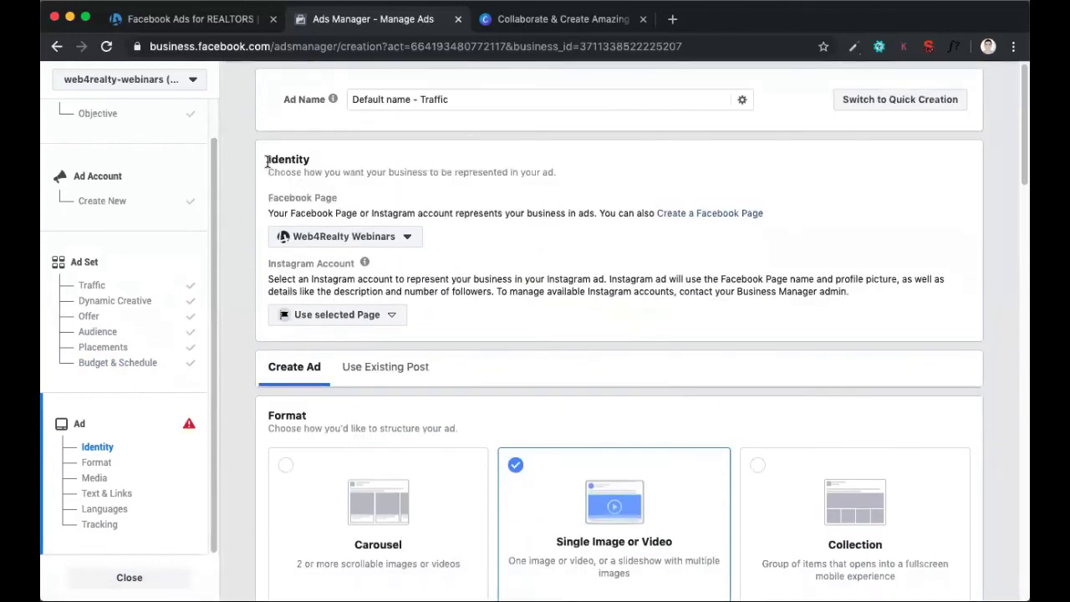
left_click_drag(269, 161, 353, 203)
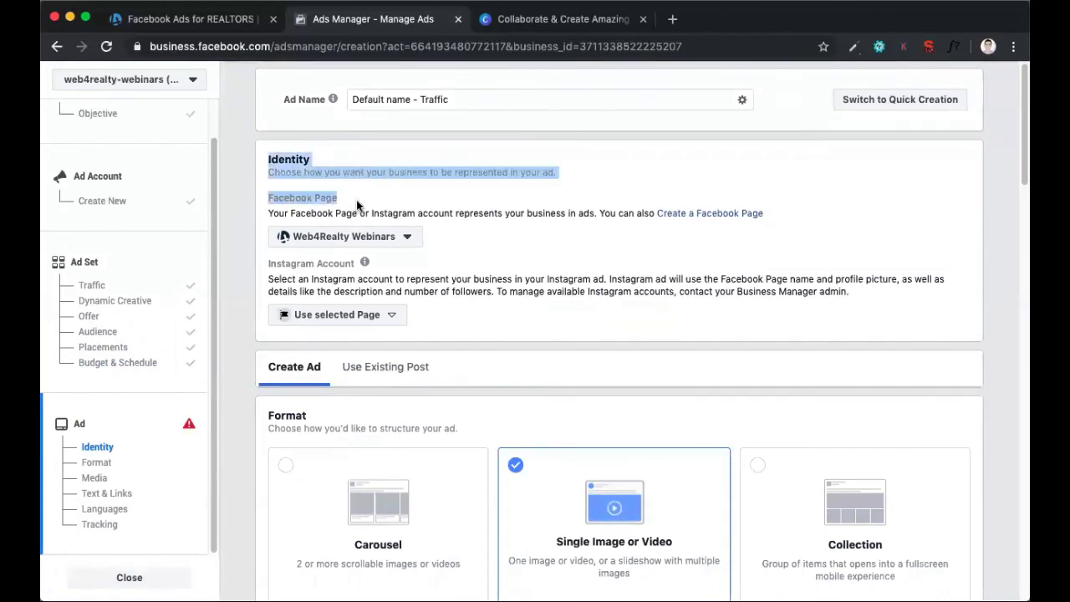
left_click(346, 237)
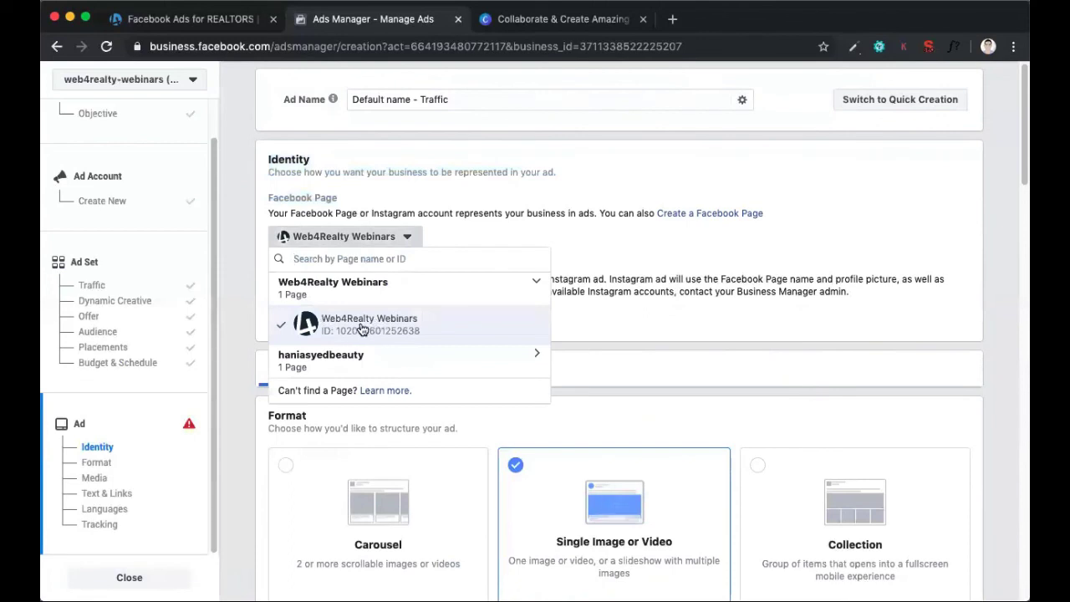
left_click(361, 329)
left_click(365, 315)
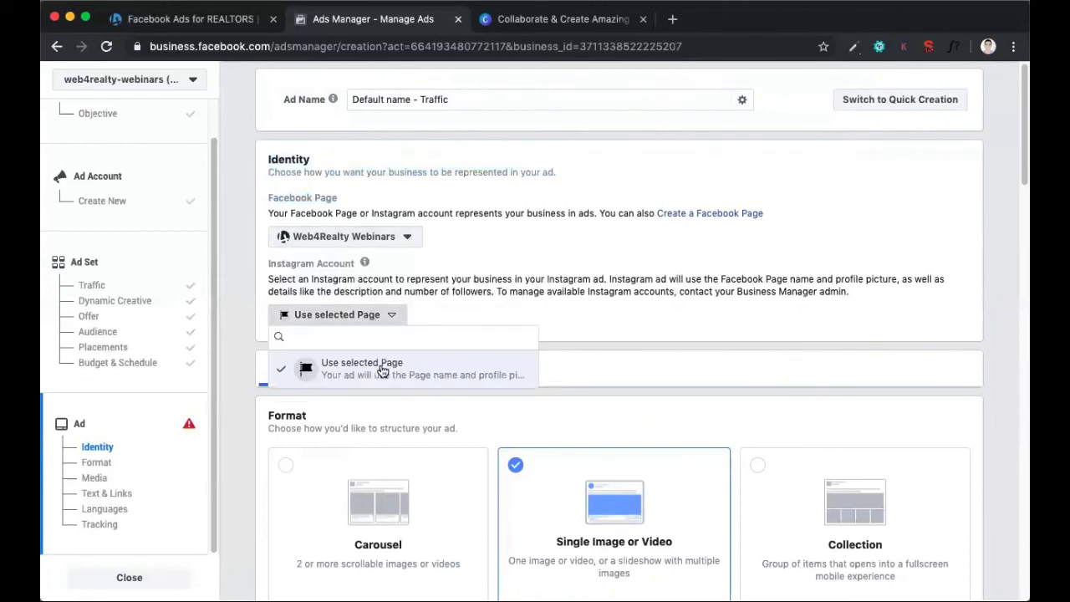
left_click(440, 290)
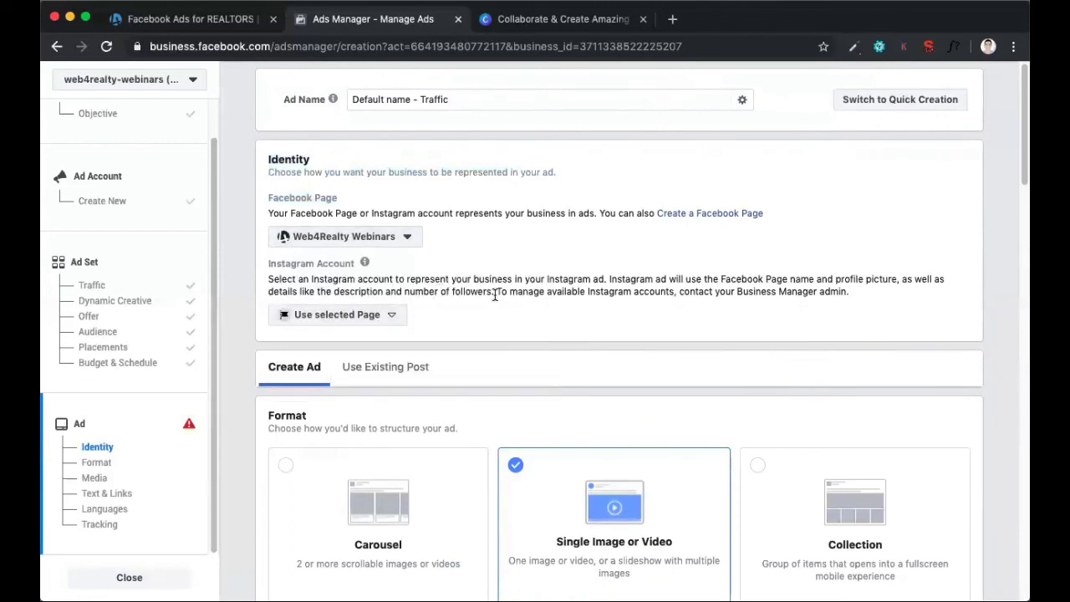
Look through the ad's Format, Media and Text & Links sections, including the media types and the primary text and headline fields
scroll(494, 299, "down", 5)
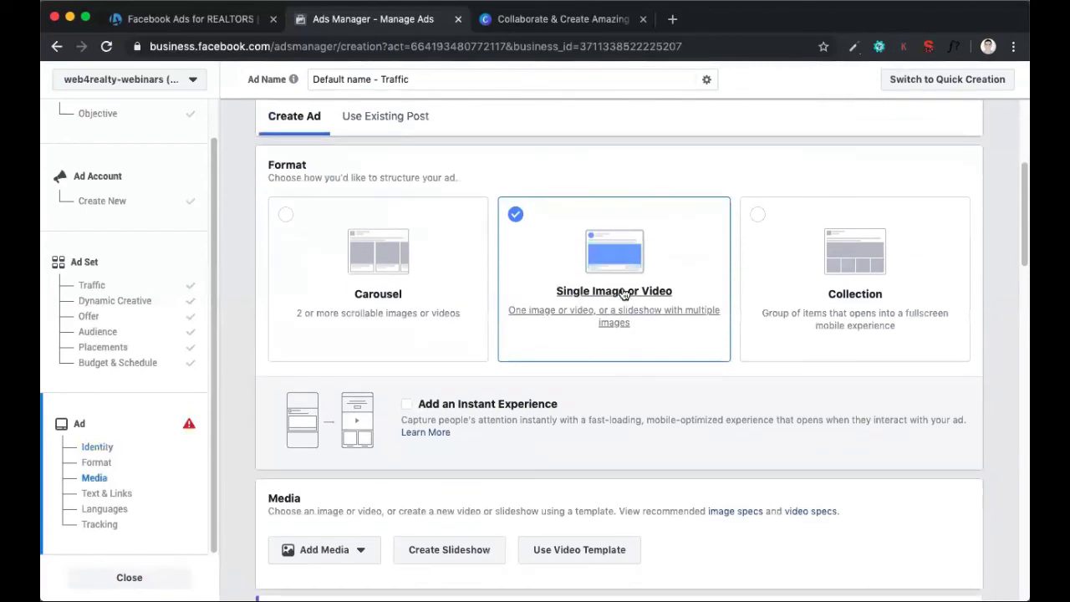
scroll(638, 295, "down", 3)
scroll(638, 296, "down", 4)
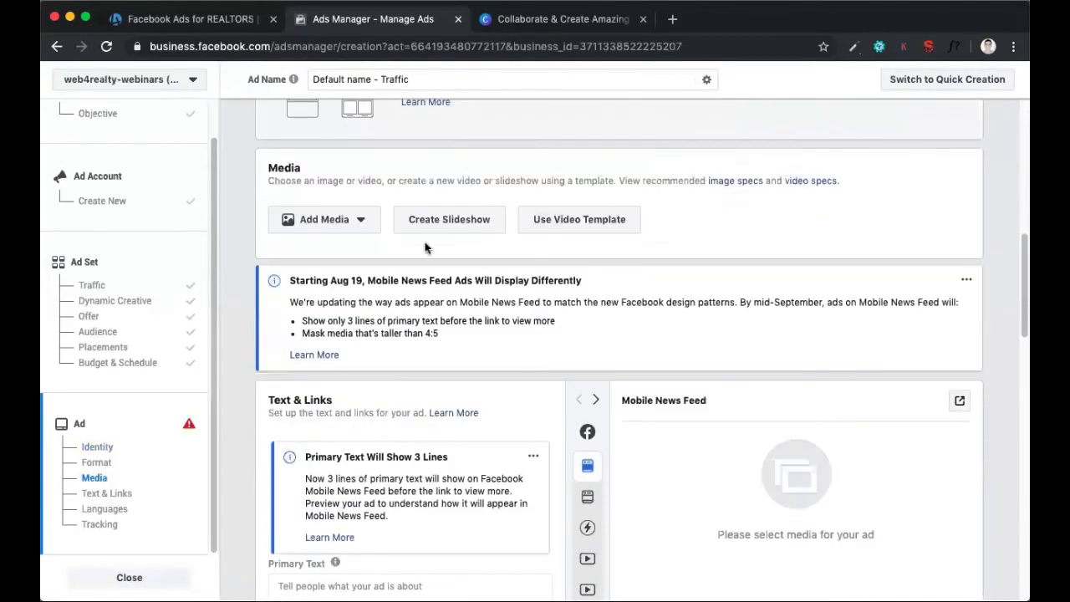
left_click(349, 222)
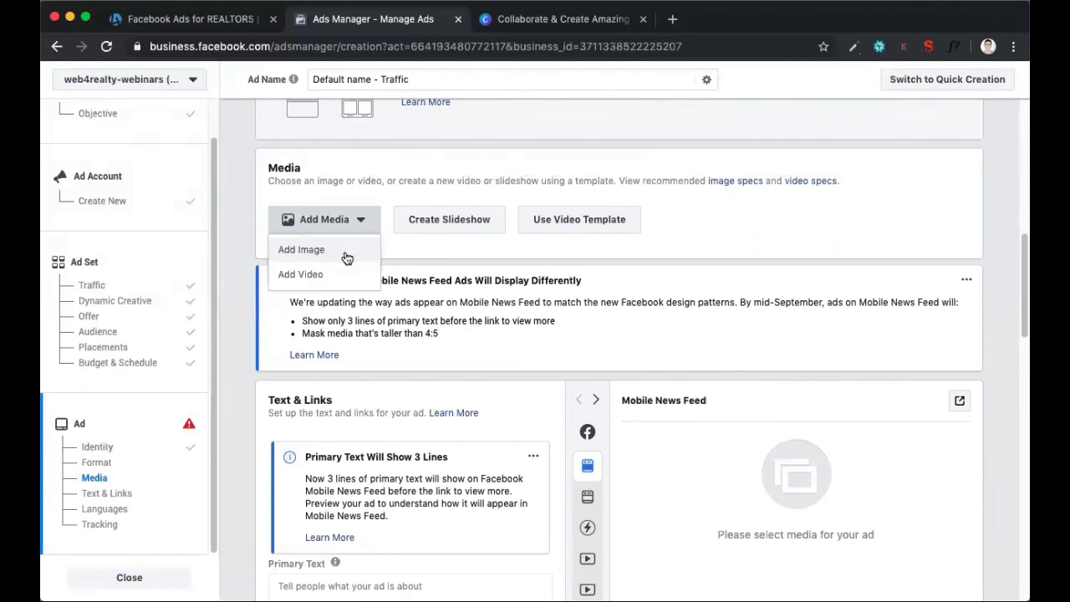
left_click(421, 270)
scroll(420, 270, "down", 5)
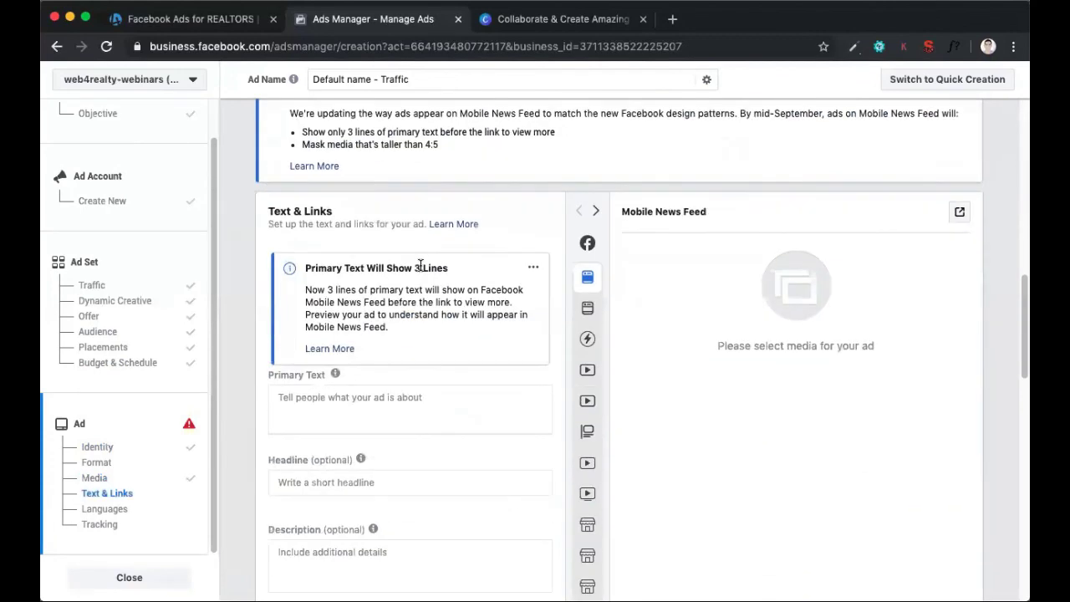
scroll(401, 255, "down", 1)
left_click(381, 247)
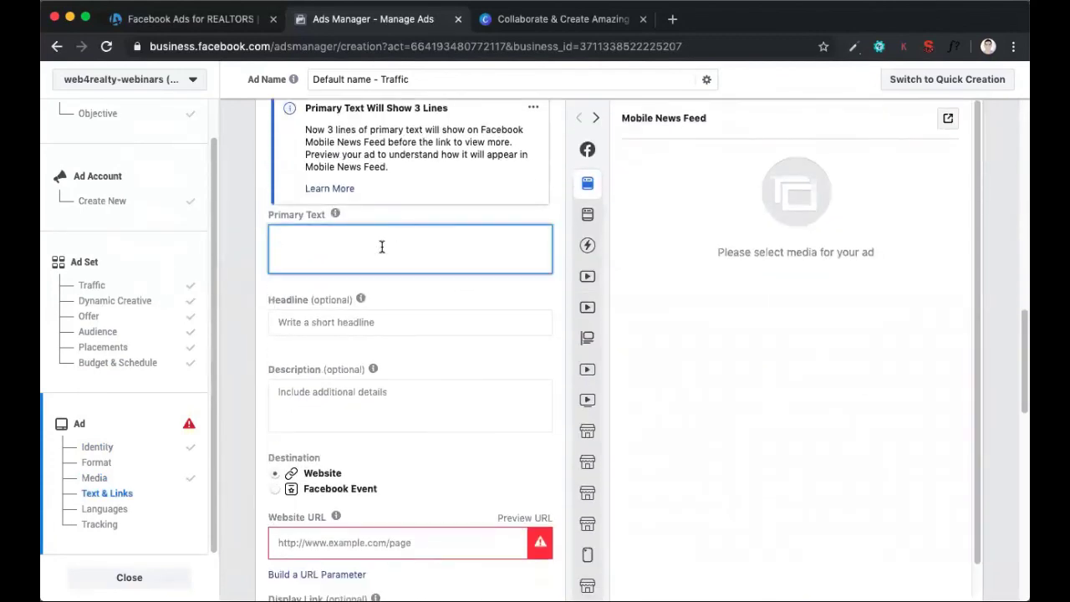
left_click(337, 323)
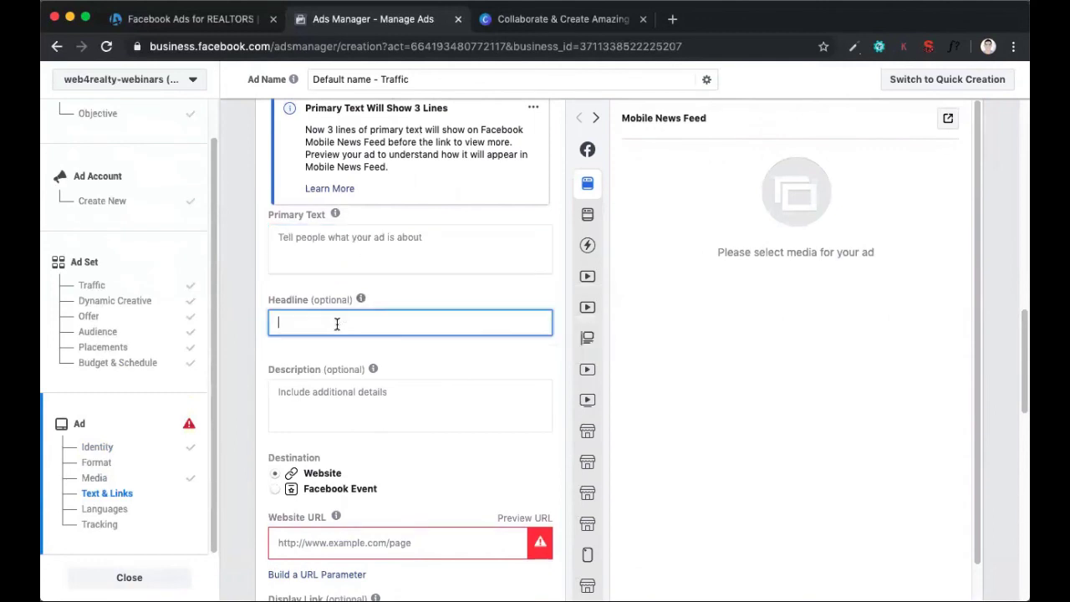
left_click(399, 234)
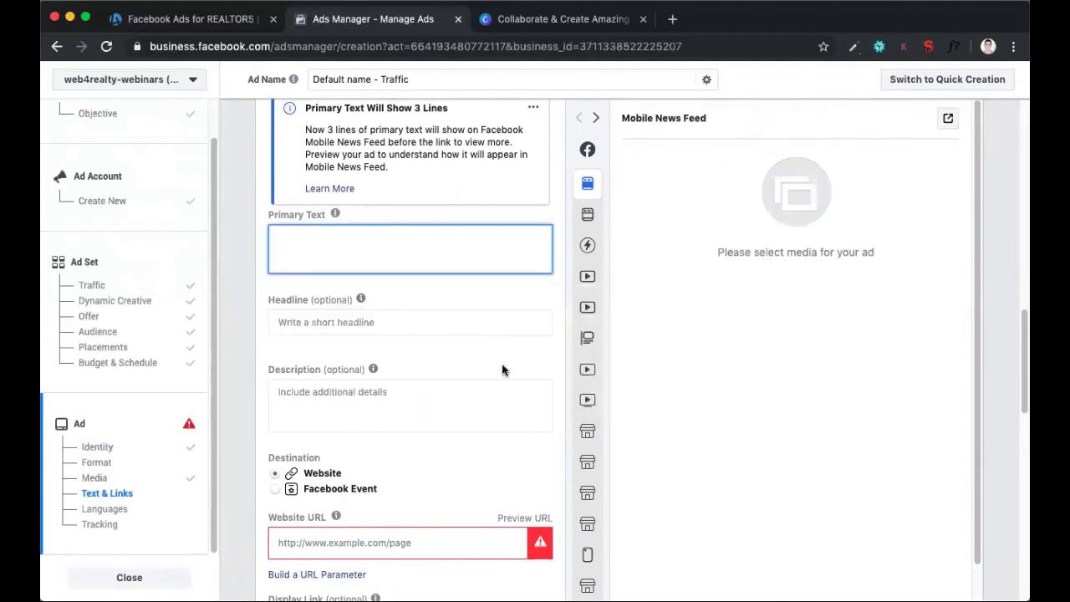
scroll(669, 313, "up", 3)
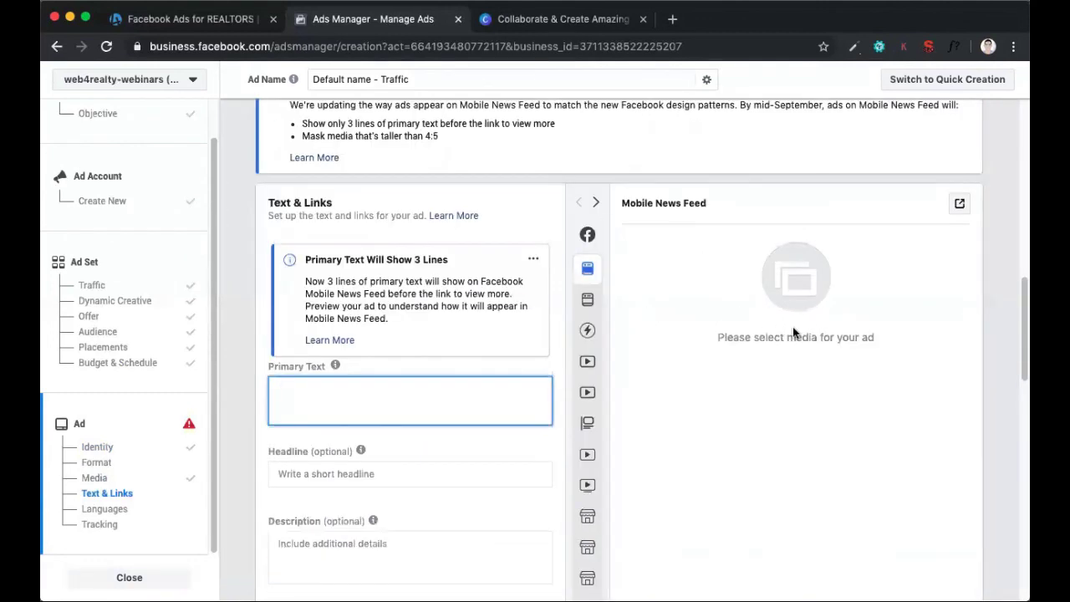
Upload facebook-ads-for-realtors.png from the Facebook Ads folder inside Web4Realty Content in Downloads and use it as the ad's image
scroll(499, 379, "up", 5)
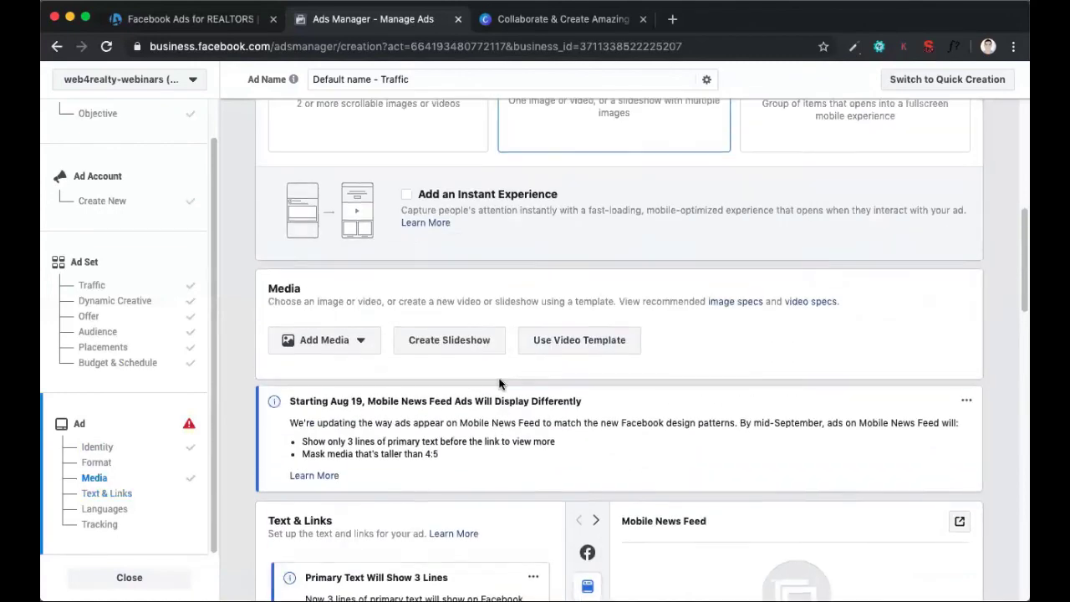
left_click(358, 349)
left_click(329, 381)
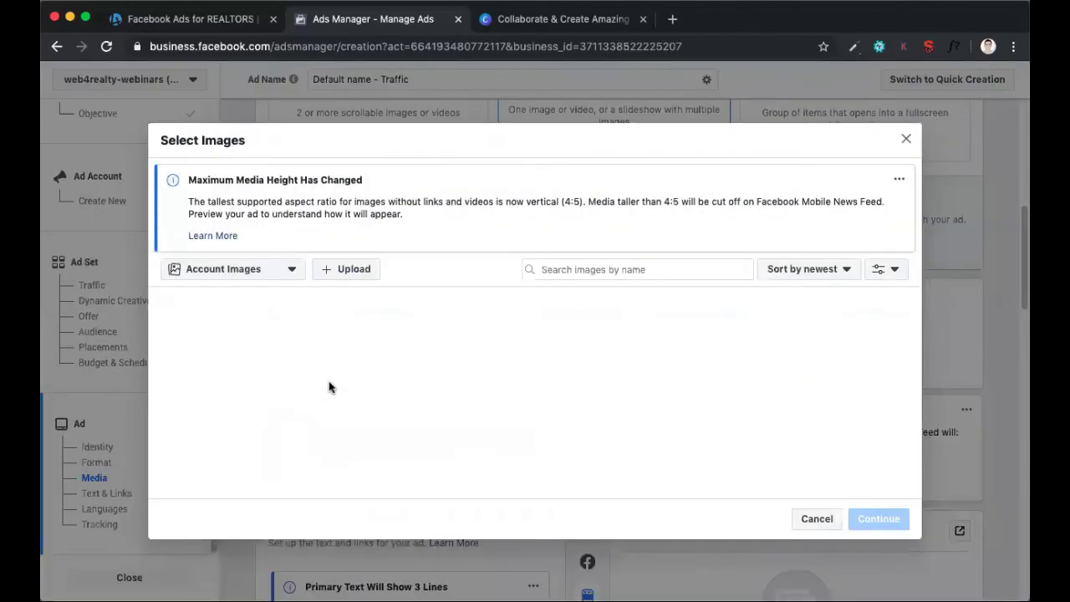
left_click(349, 269)
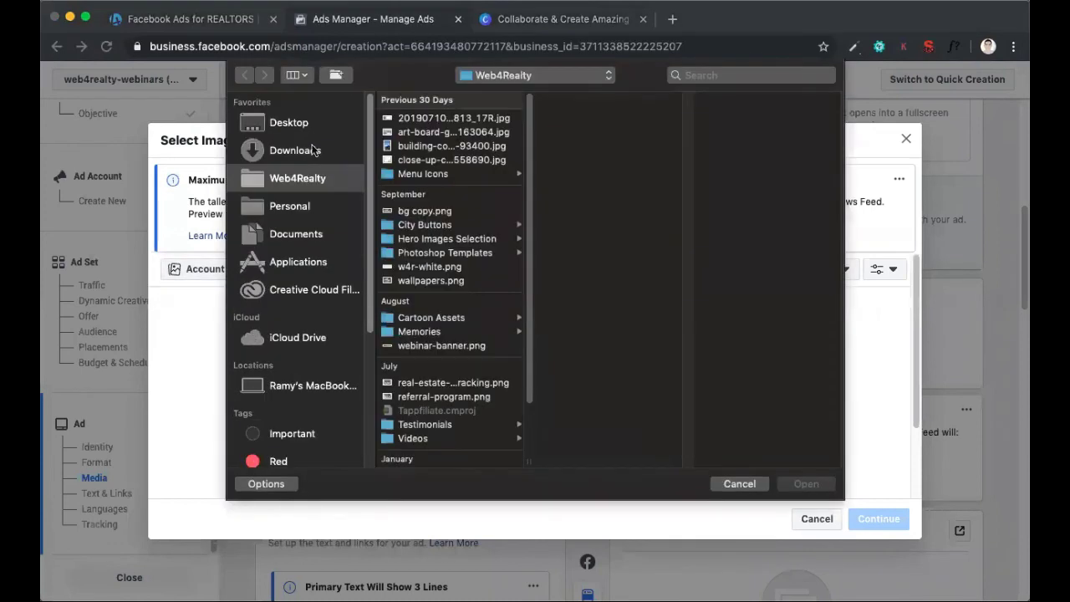
left_click(313, 150)
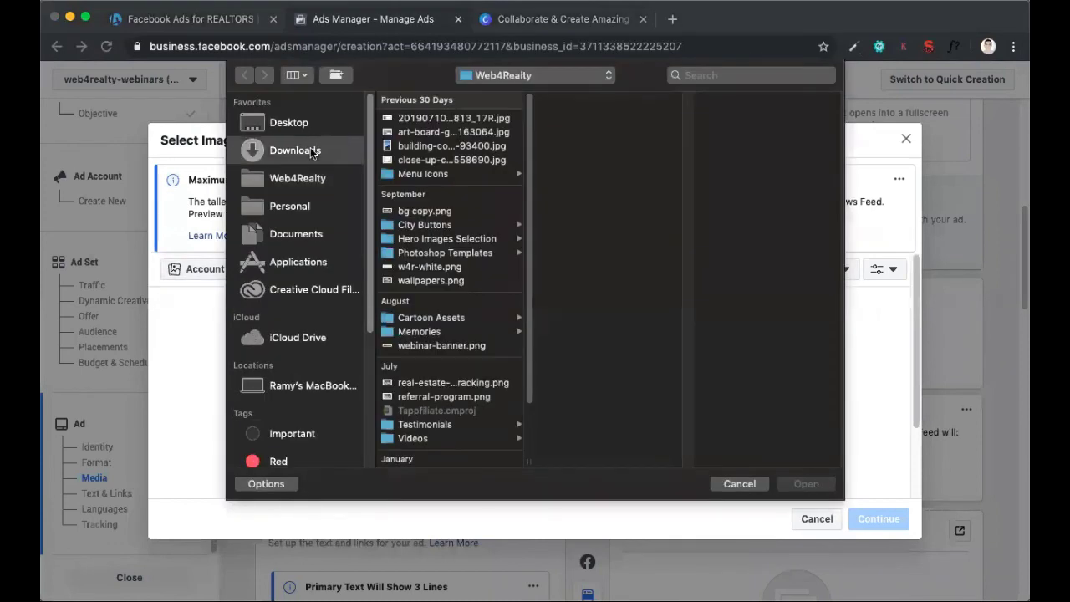
left_click(430, 153)
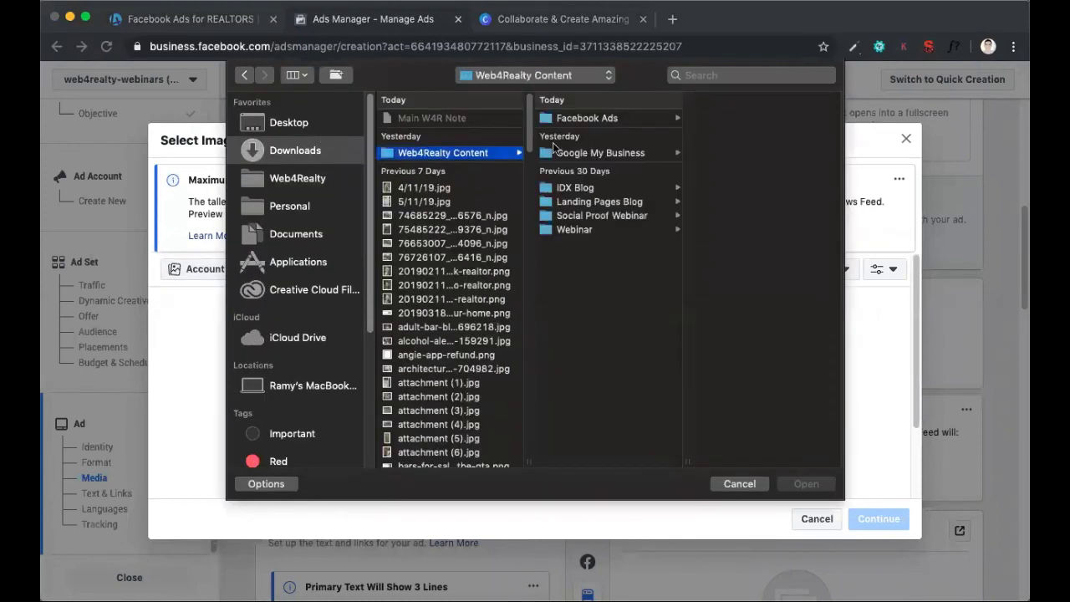
left_click(617, 118)
double_click(731, 133)
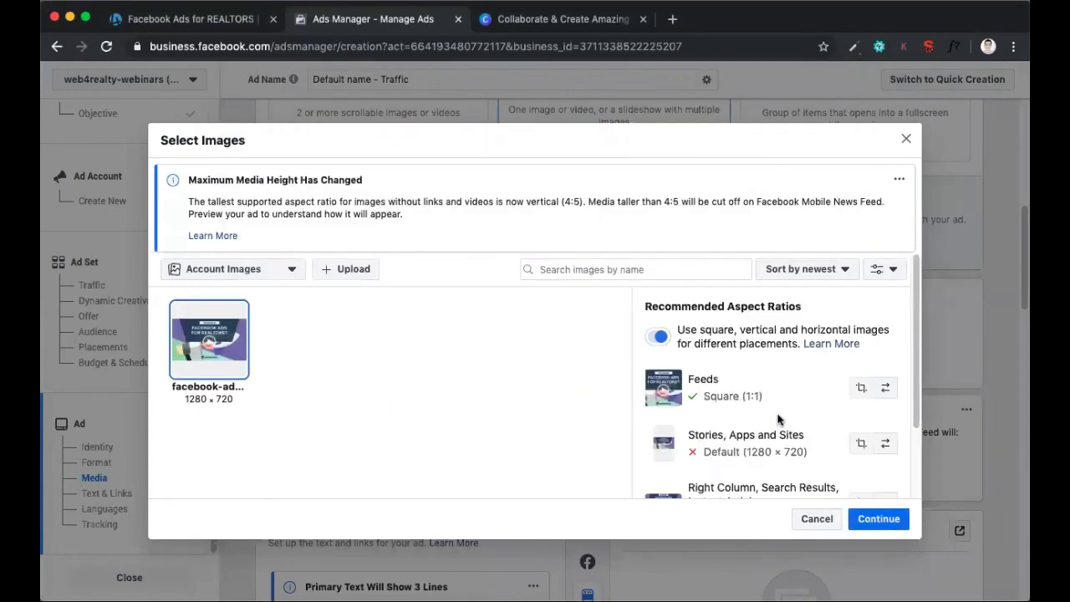
left_click(879, 519)
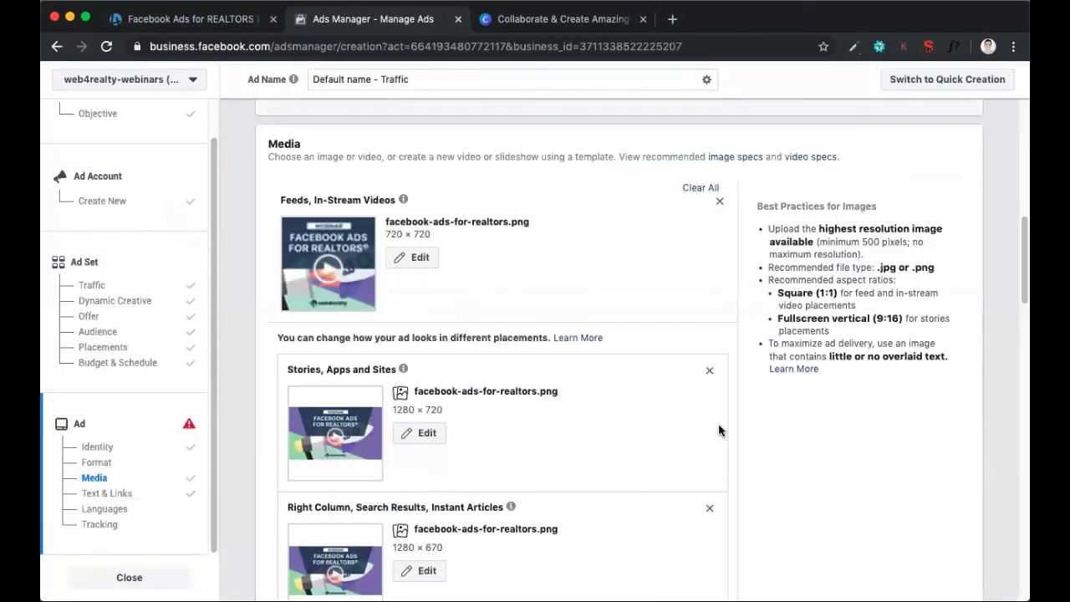
scroll(492, 260, "down", 6)
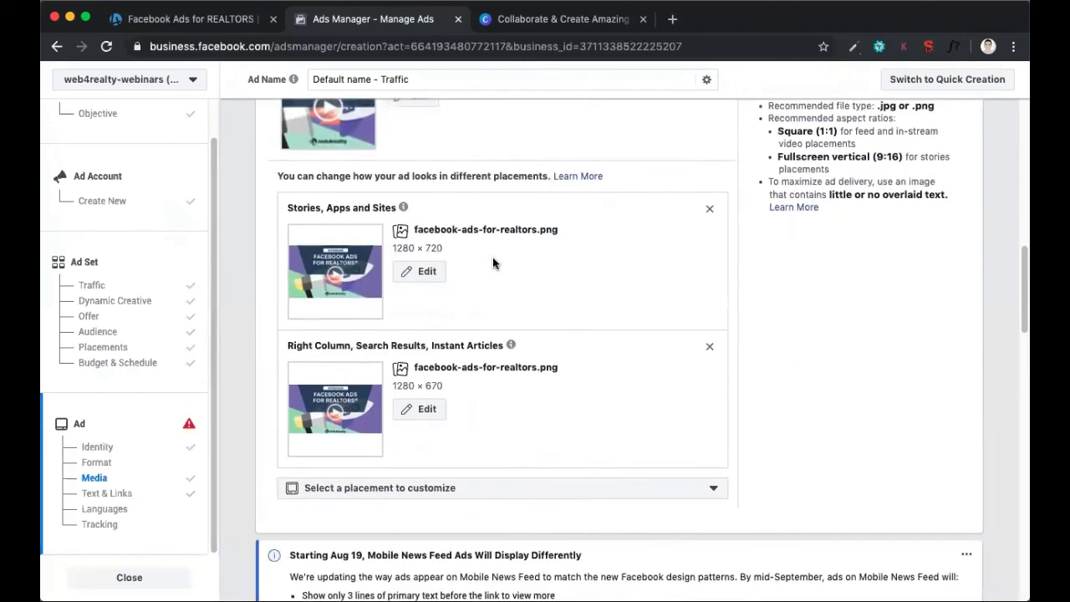
Enter "Check out my webinar" as the ad's headline in the Text & Links section
scroll(492, 257, "down", 4)
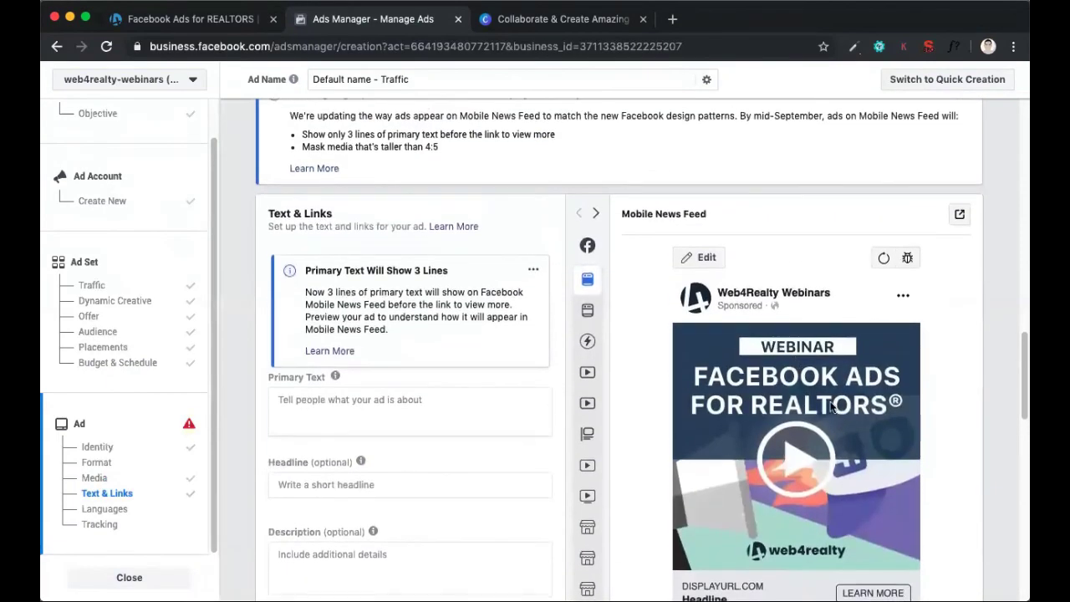
scroll(822, 500, "down", 2)
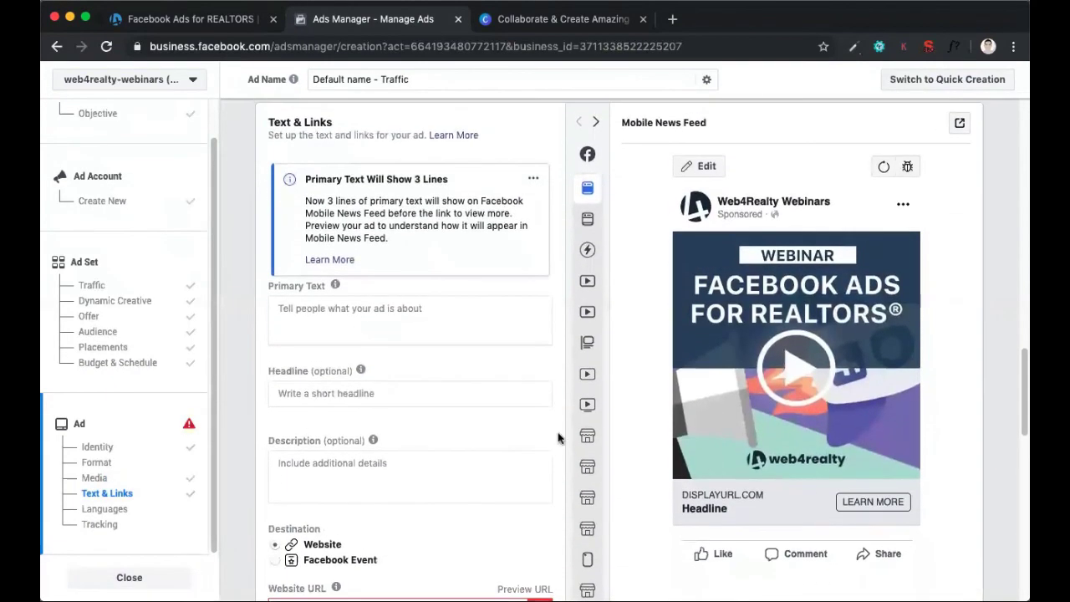
left_click(442, 394)
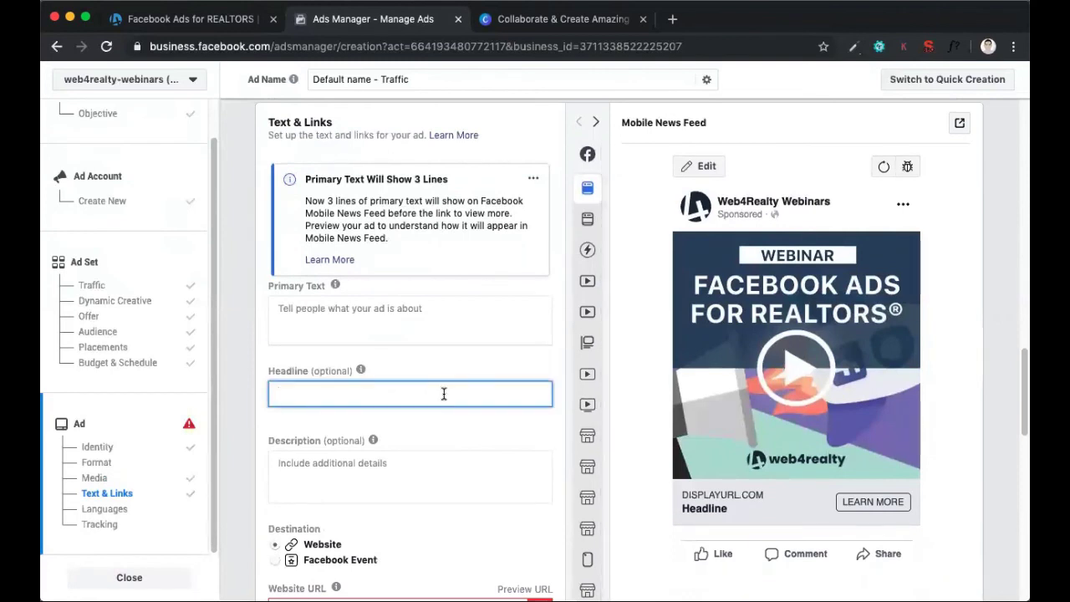
type("Check out my webinar")
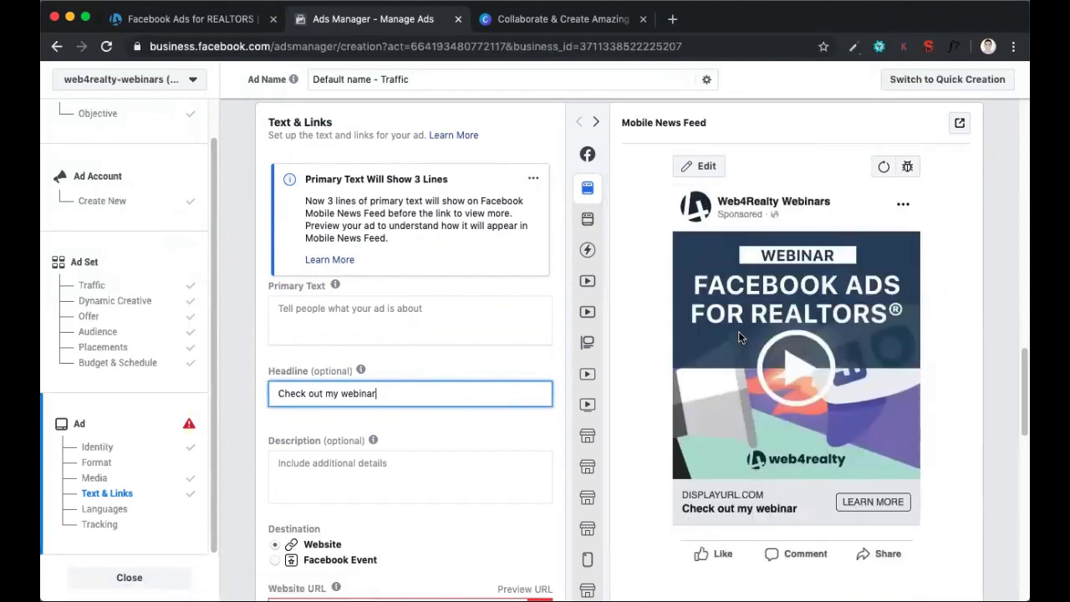
Preview the ad in the Desktop News Feed placement and look over its image and headline
mouse_move(589, 222)
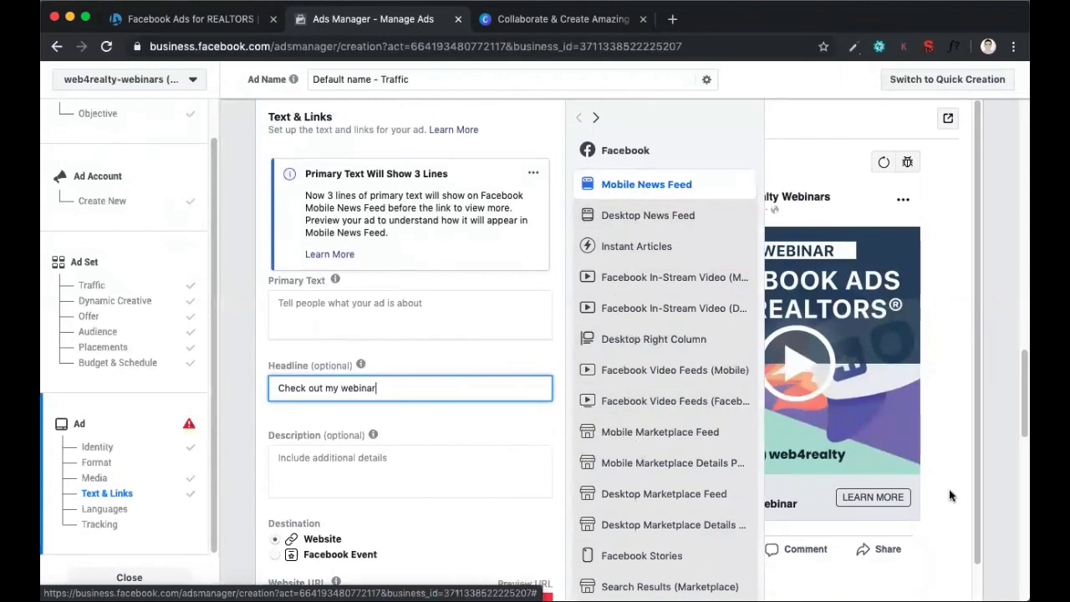
mouse_move(596, 191)
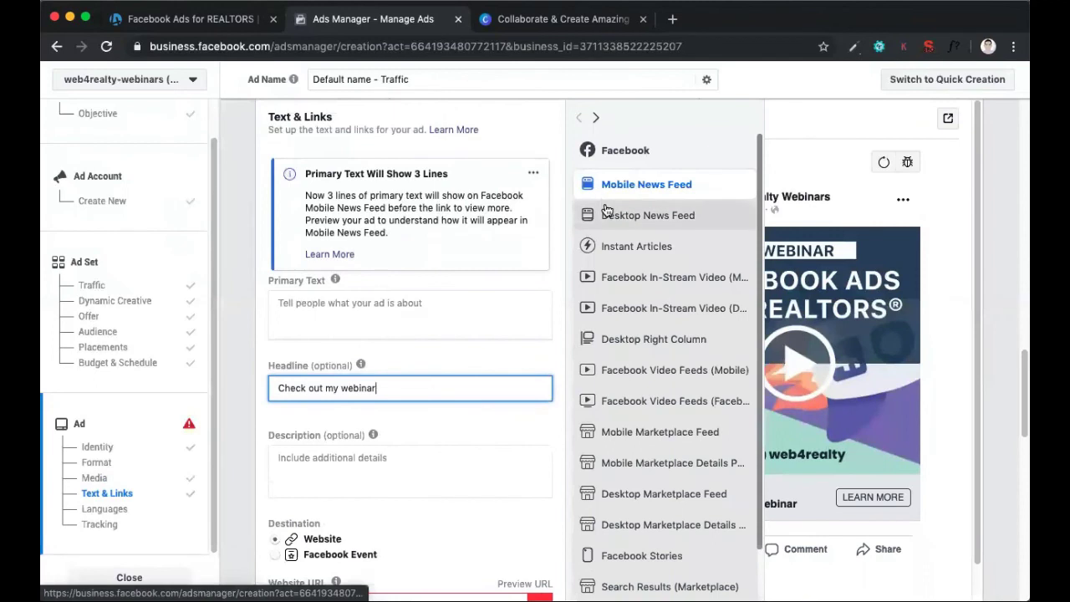
left_click(607, 214)
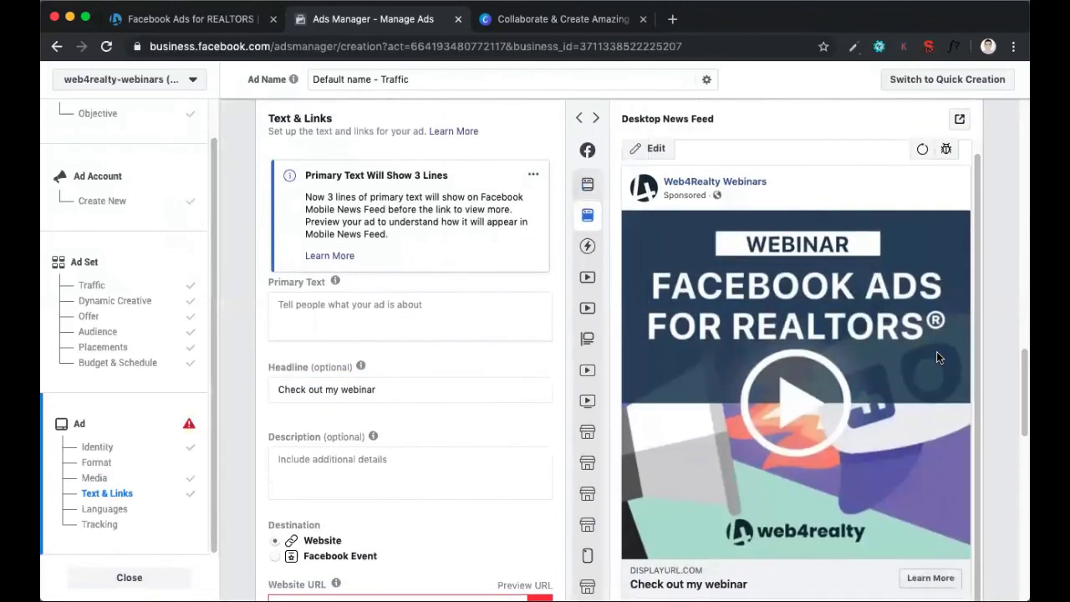
scroll(936, 358, "down", 1)
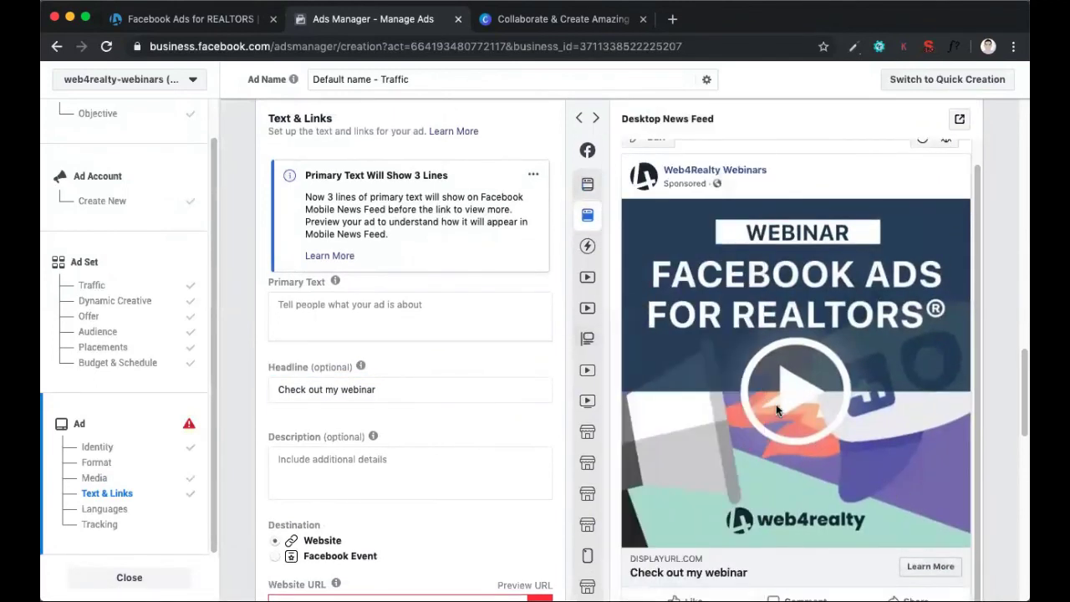
scroll(776, 410, "up", 2)
scroll(530, 339, "down", 3)
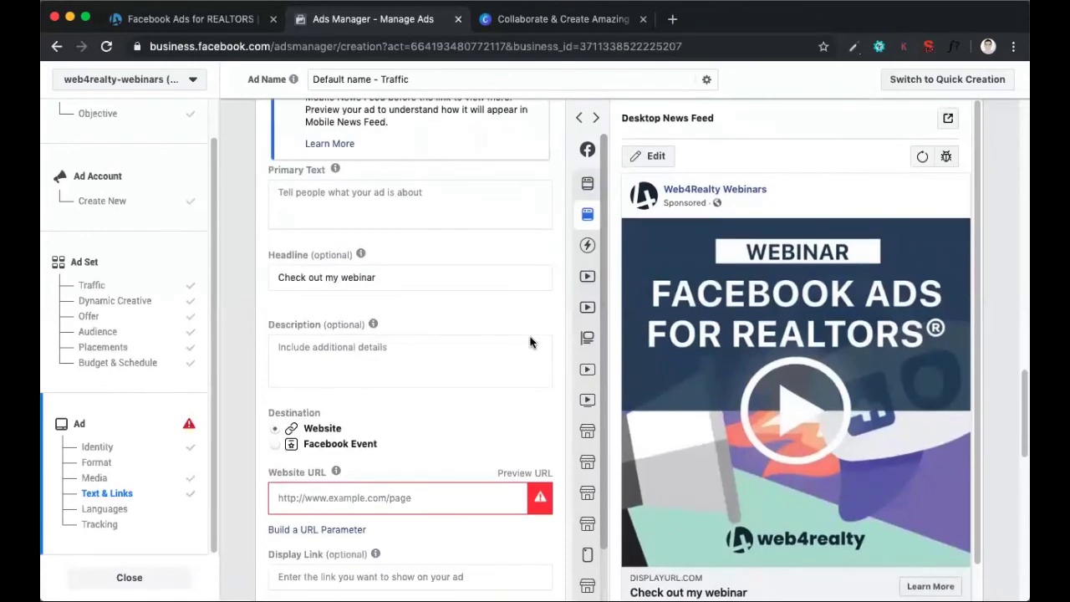
Examine the ad's destination, Website URL, Display Link and Call to Action options, plus the help note on headline length
scroll(530, 341, "down", 5)
mouse_move(337, 369)
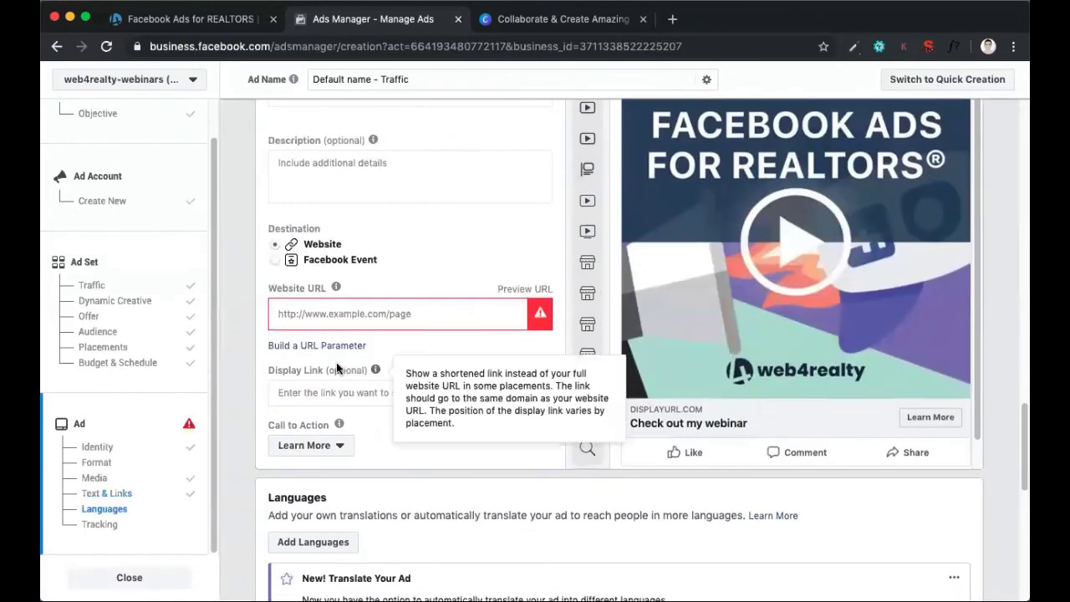
scroll(344, 265, "up", 1)
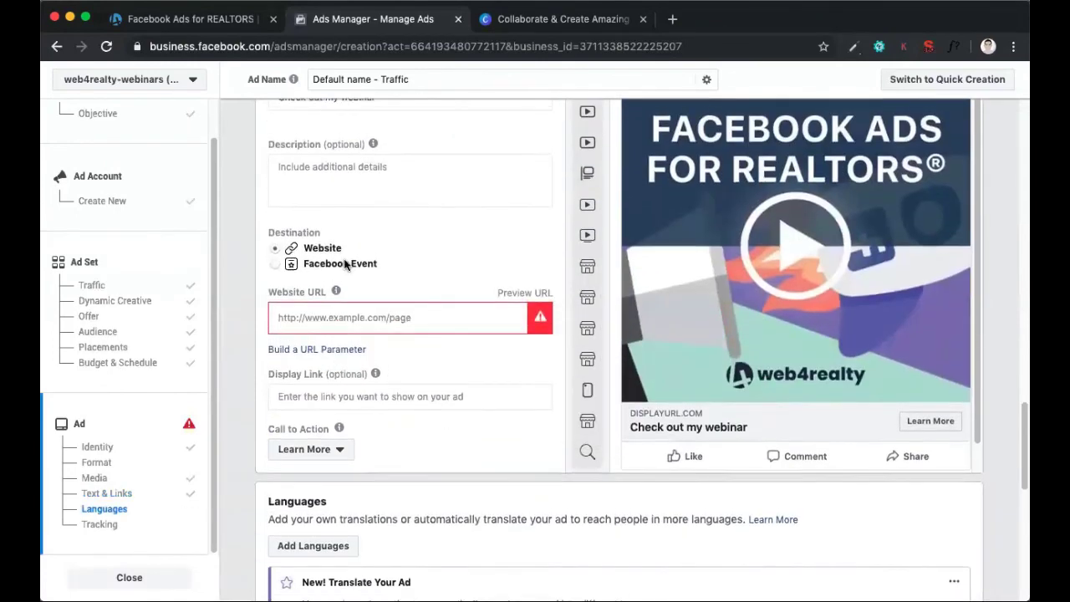
scroll(345, 264, "up", 6)
mouse_move(361, 327)
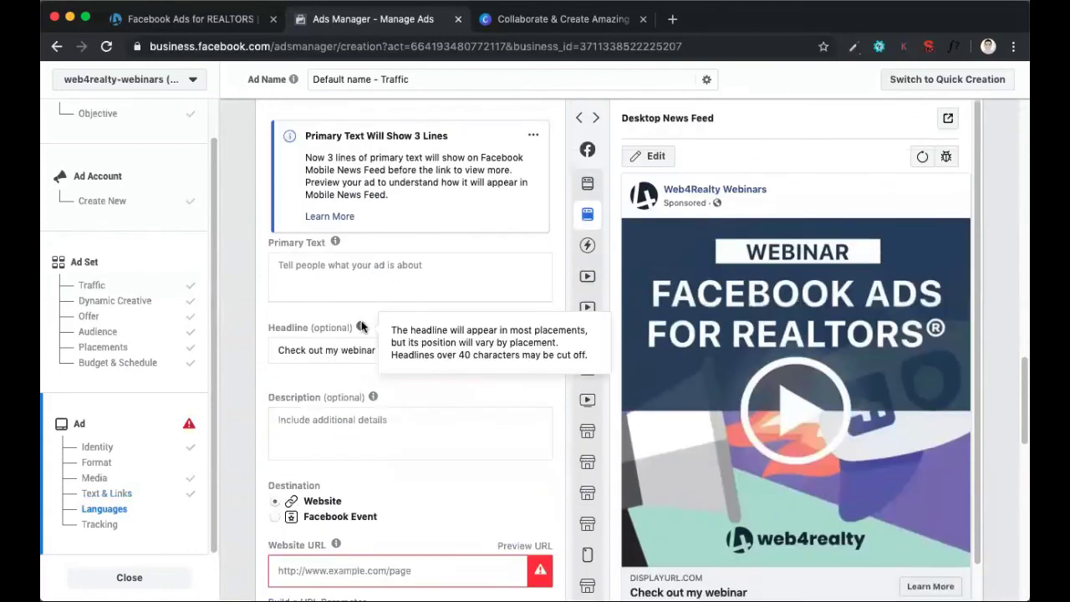
scroll(368, 351, "down", 5)
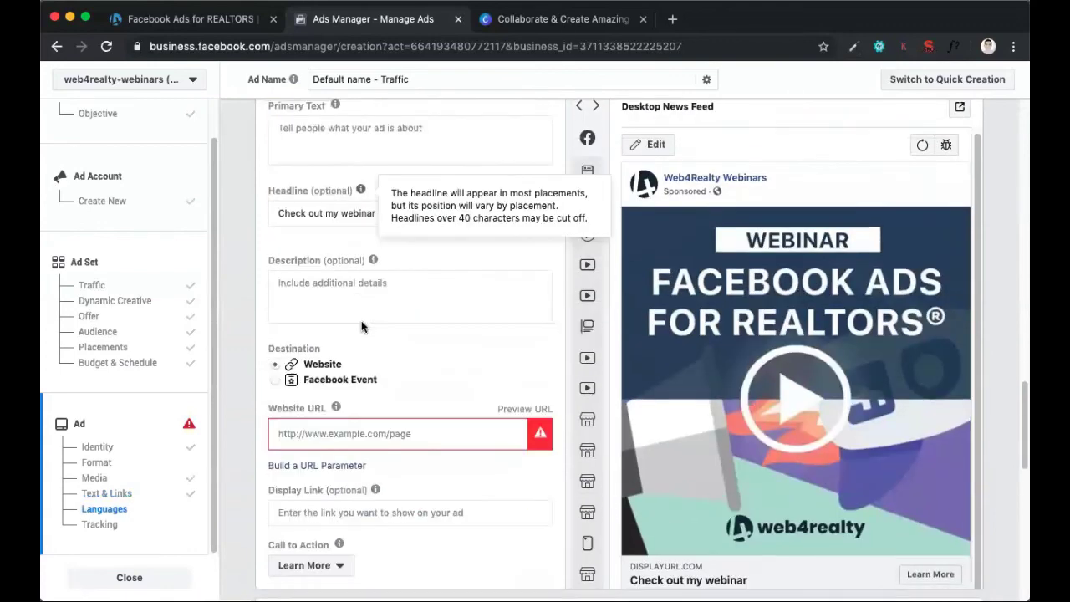
left_click(410, 336)
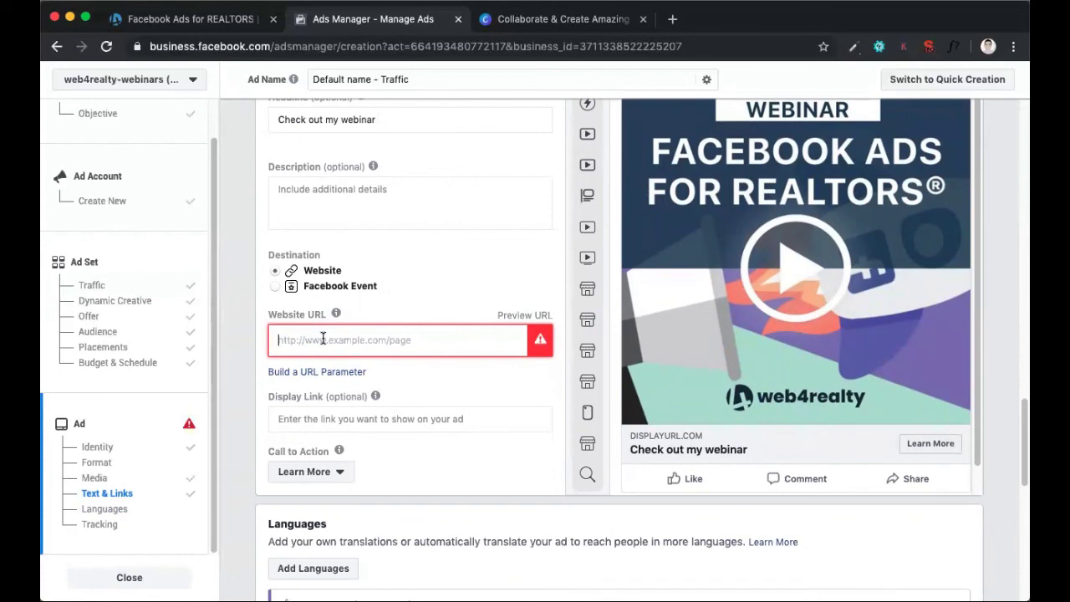
Examine the ad's Languages and Tracking sections, including Facebook Pixel, App Events, Offline Events and URL Parameters
scroll(323, 339, "down", 10)
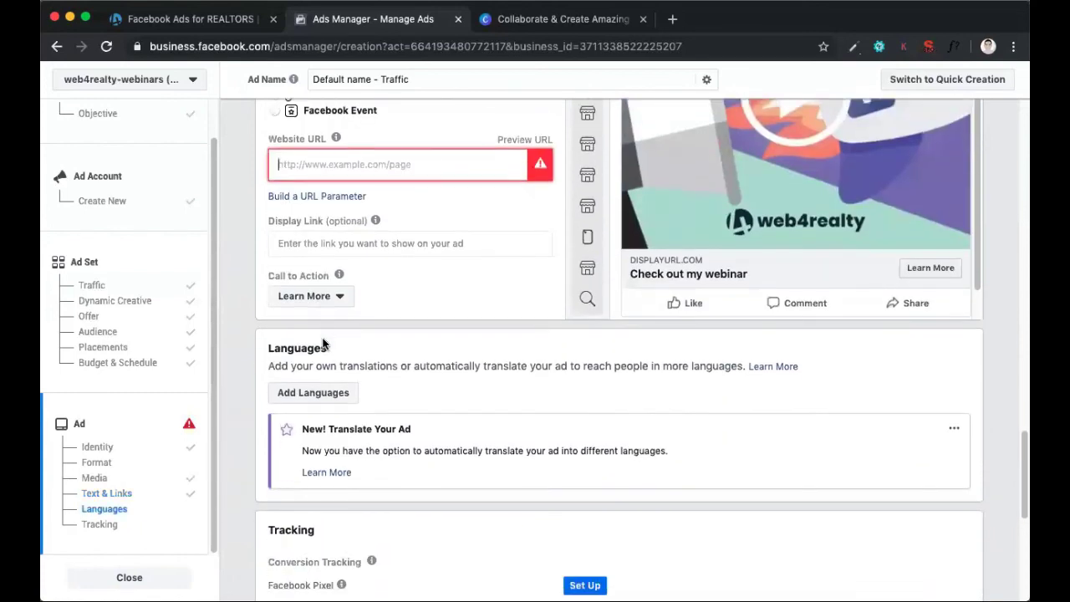
scroll(323, 341, "down", 3)
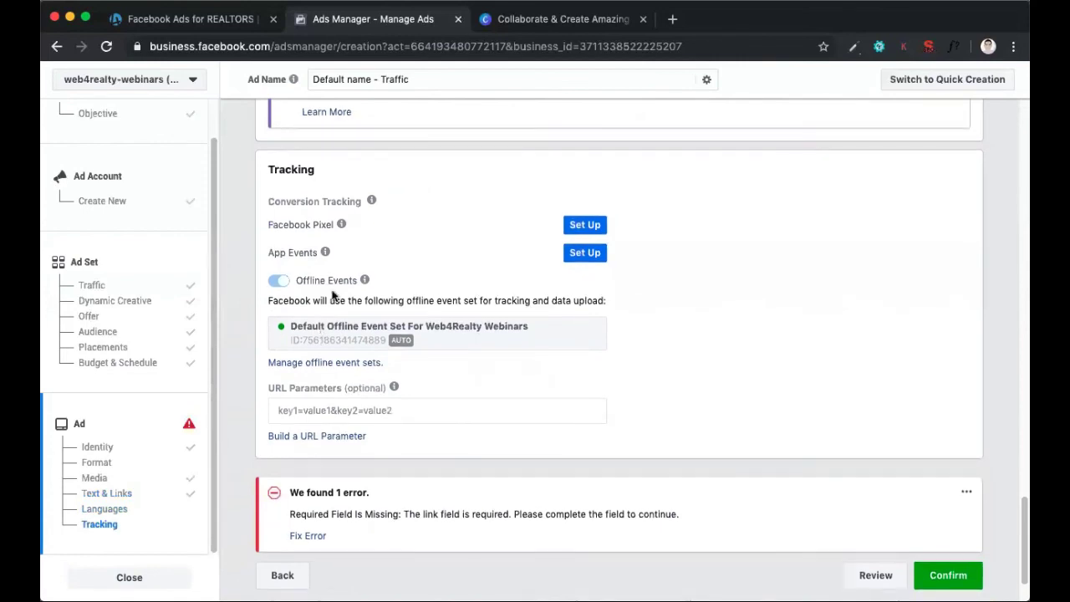
left_click_drag(267, 224, 343, 240)
mouse_move(340, 232)
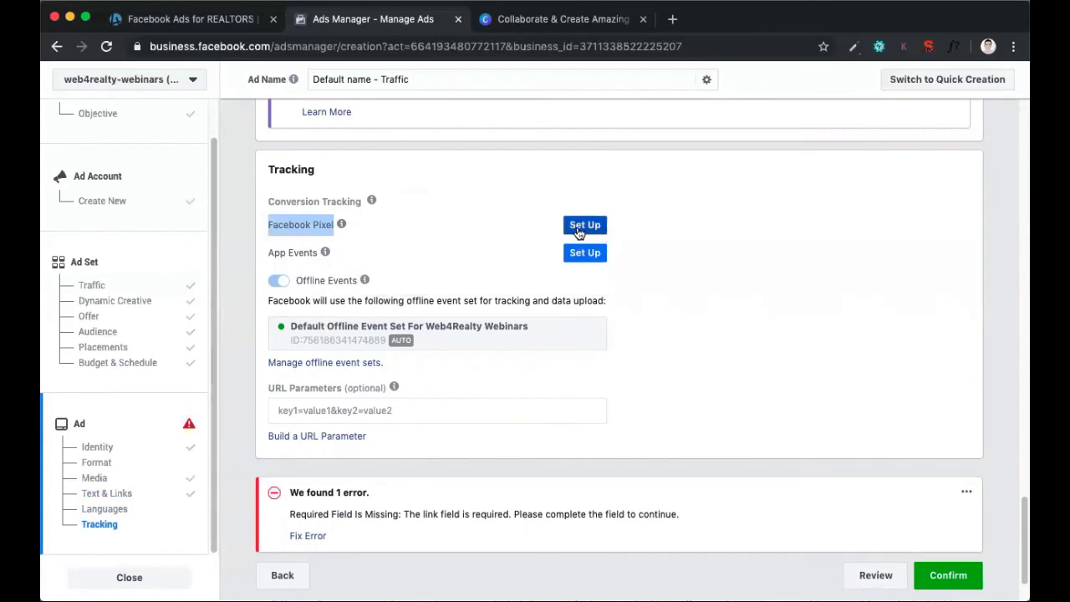
left_click(311, 256)
left_click_drag(275, 253, 311, 254)
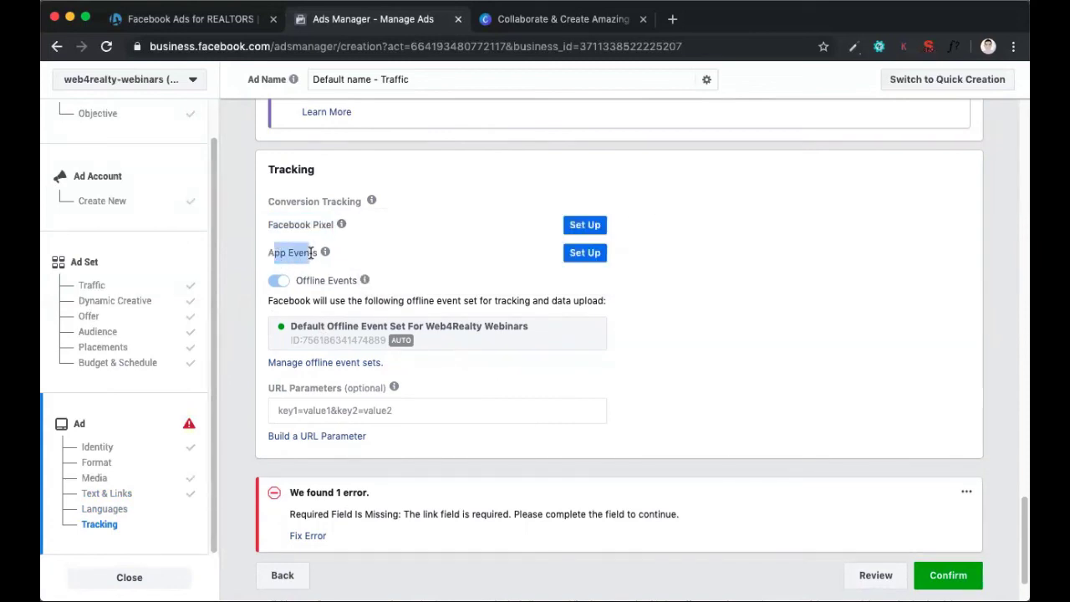
scroll(442, 335, "down", 2)
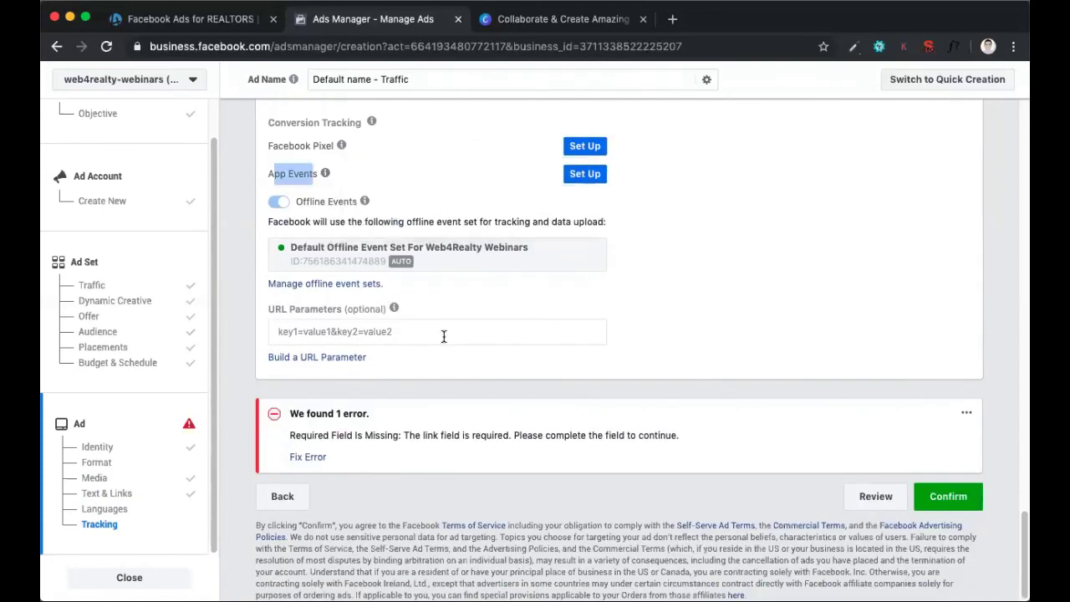
left_click(545, 344)
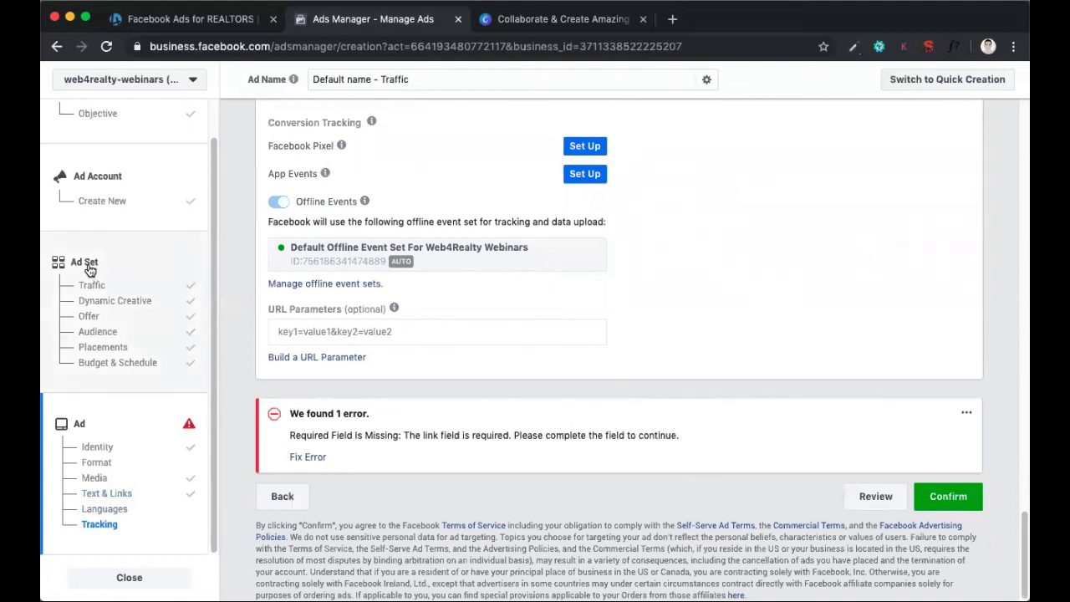
Review the whole ad setup again, from Text & Links back to Identity and Format and down to the final Confirm area
scroll(514, 475, "up", 5)
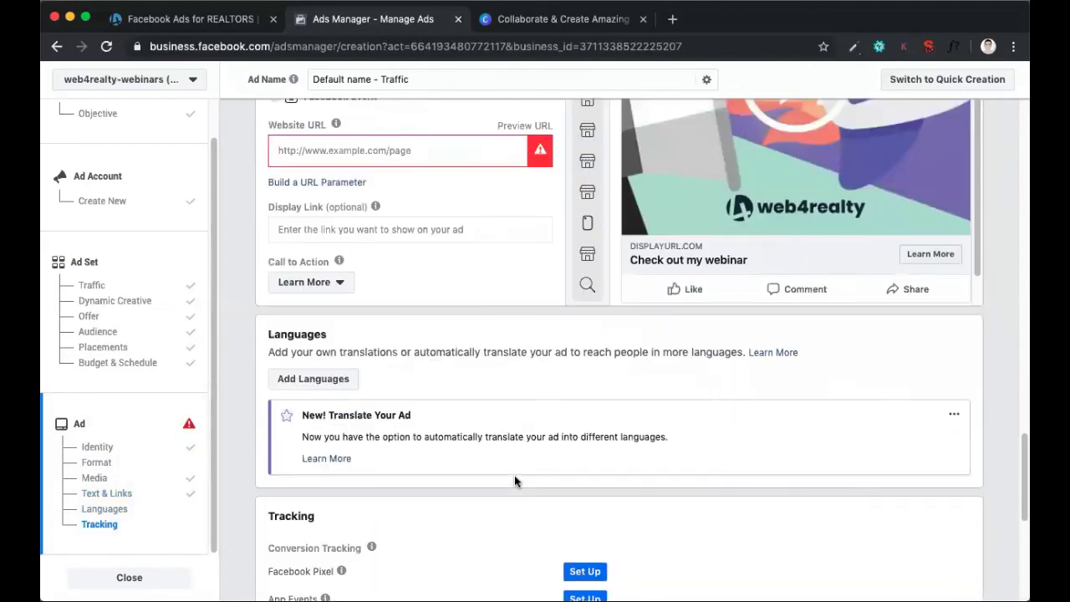
scroll(514, 476, "up", 4)
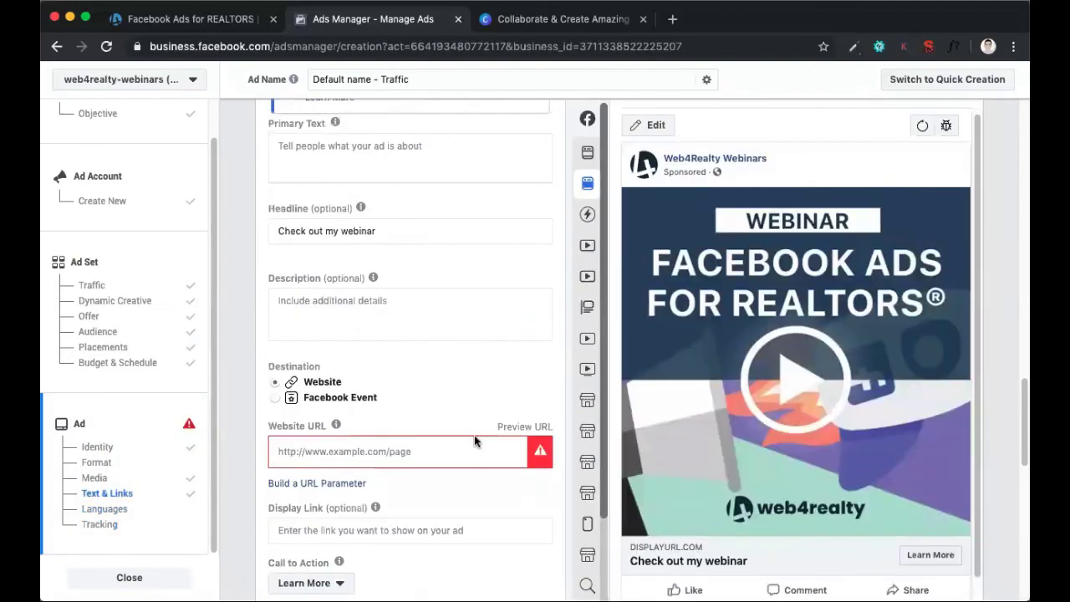
scroll(474, 442, "up", 15)
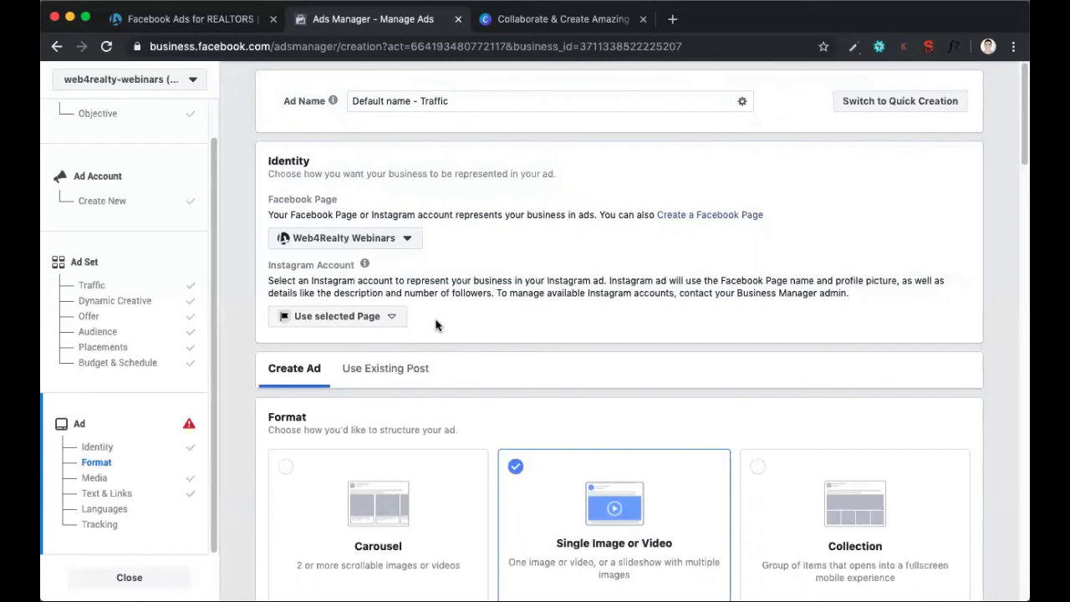
scroll(436, 326, "down", 20)
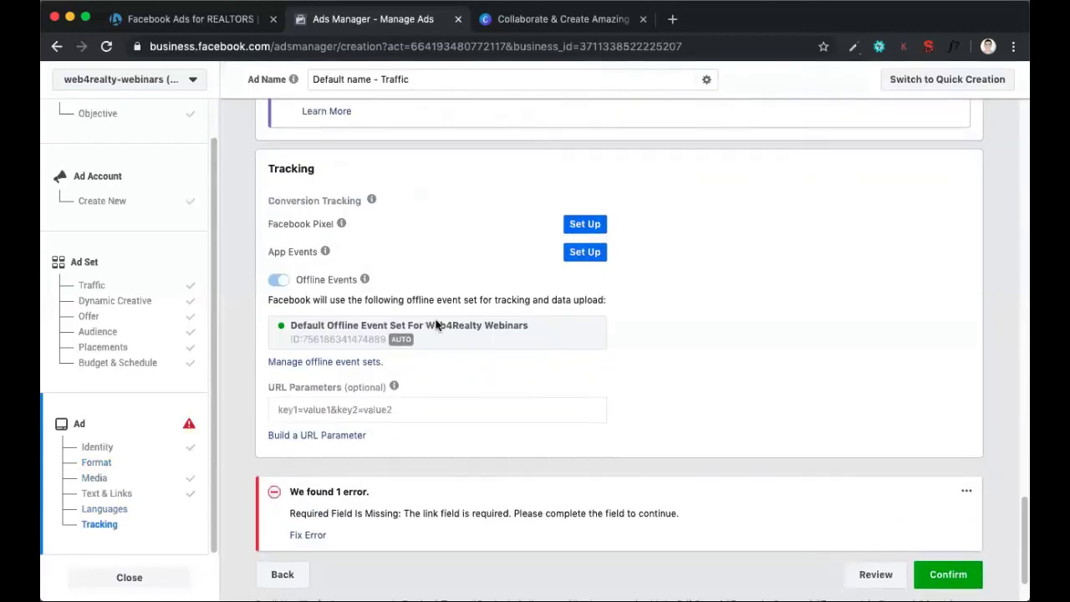
scroll(436, 326, "down", 2)
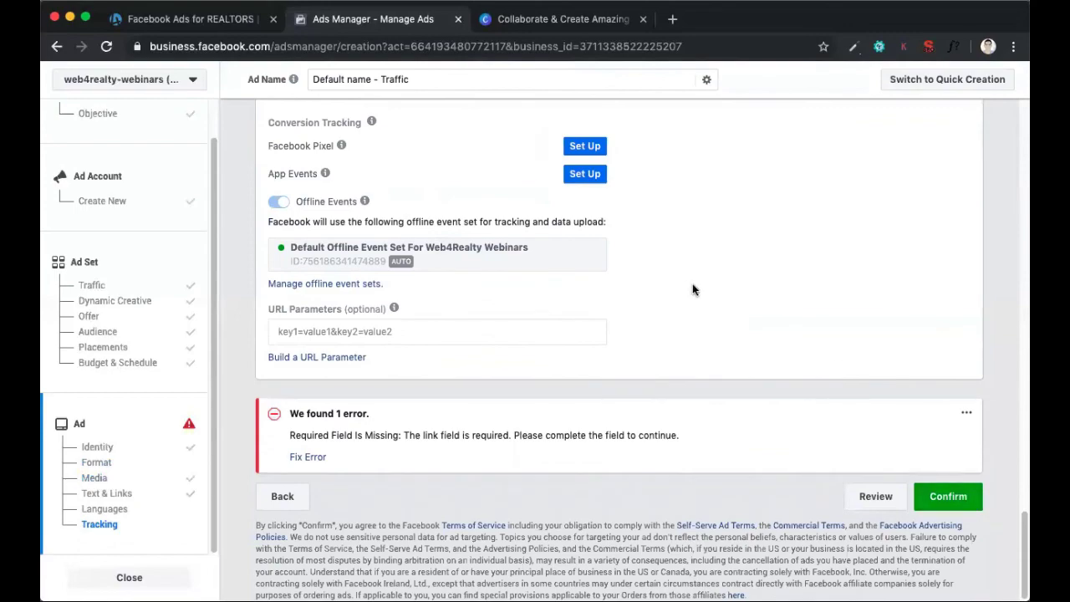
Switch to the Facebook Ads for REALTORS webinar page and show the campaign checklist and the Questions & Answers section
scroll(714, 499, "up", 5)
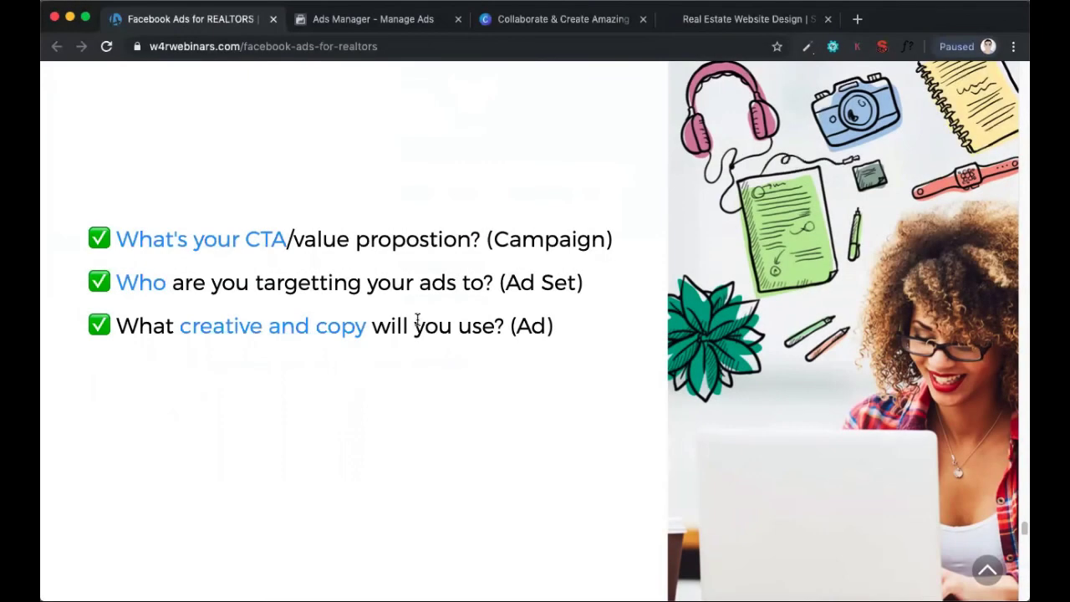
scroll(418, 316, "down", 20)
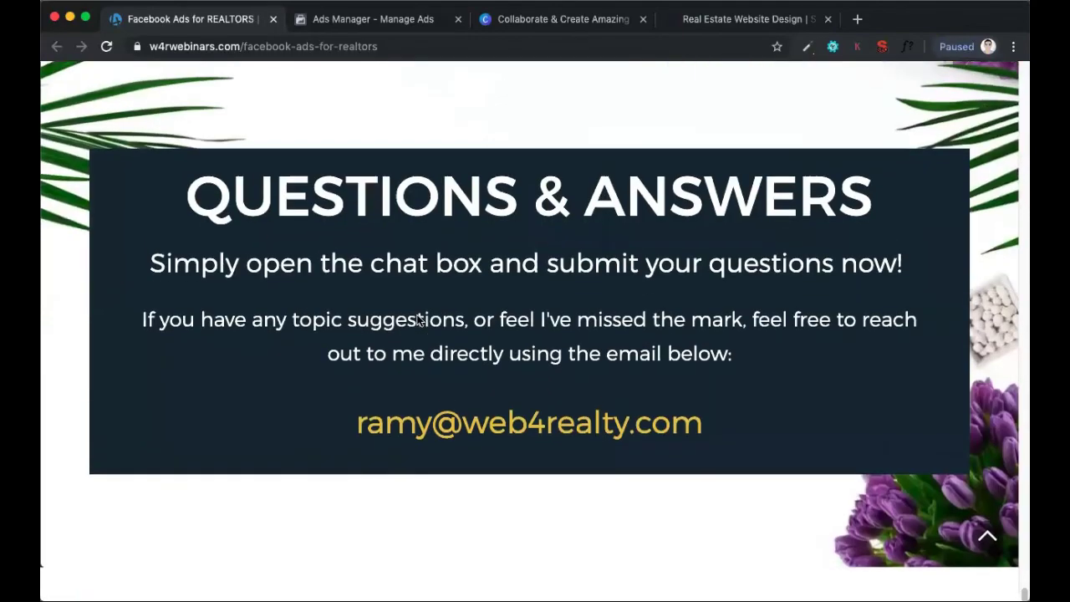